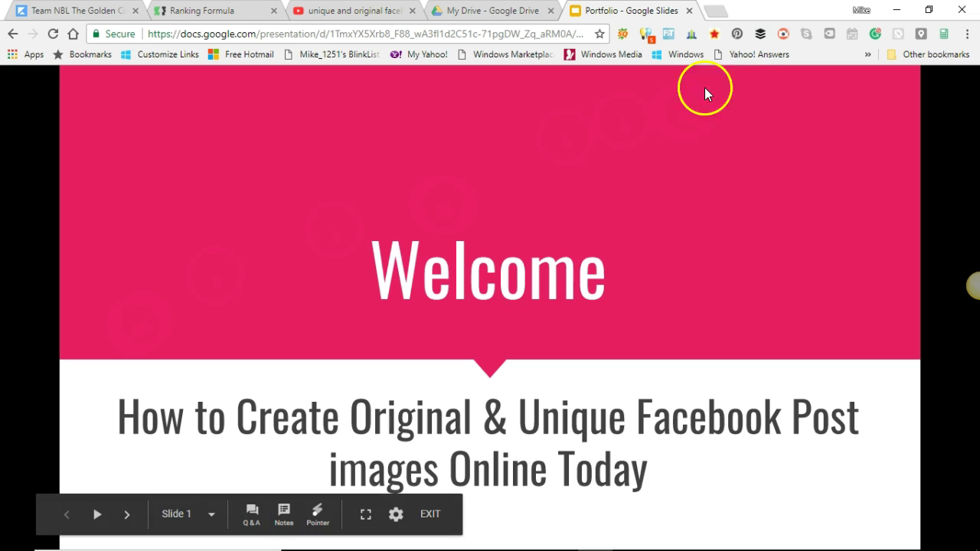
- Load canva.com in a new browser tab to reach the Canva home dashboard
click(712, 15)
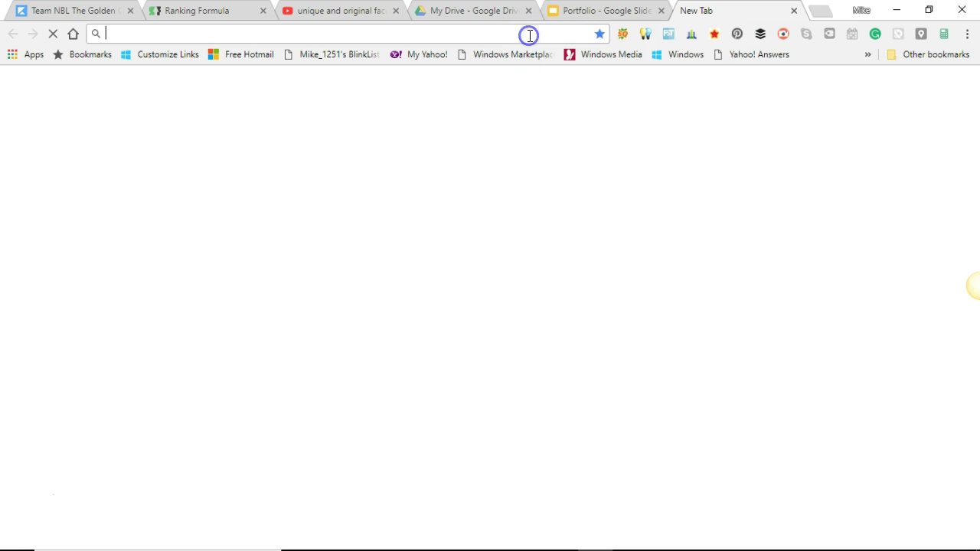
text(canva.com)
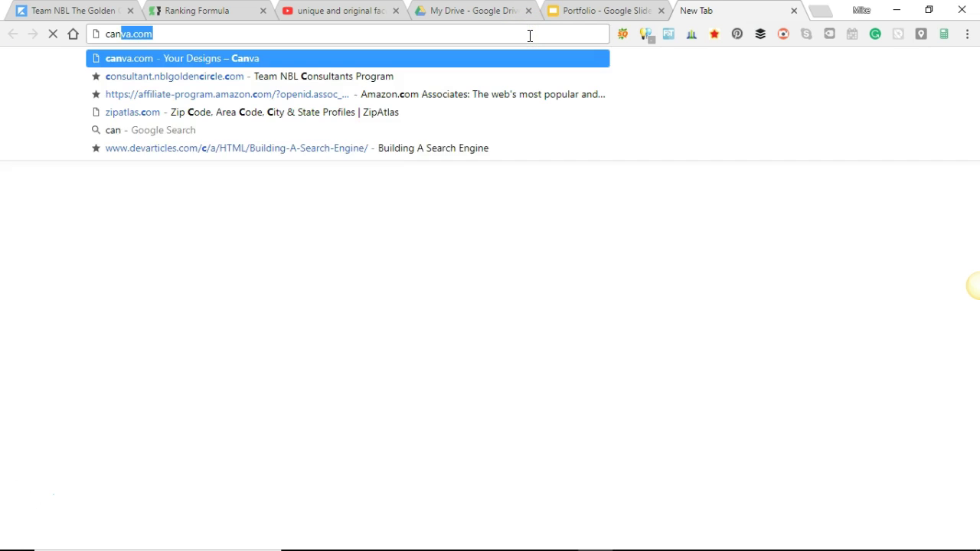
key(Return)
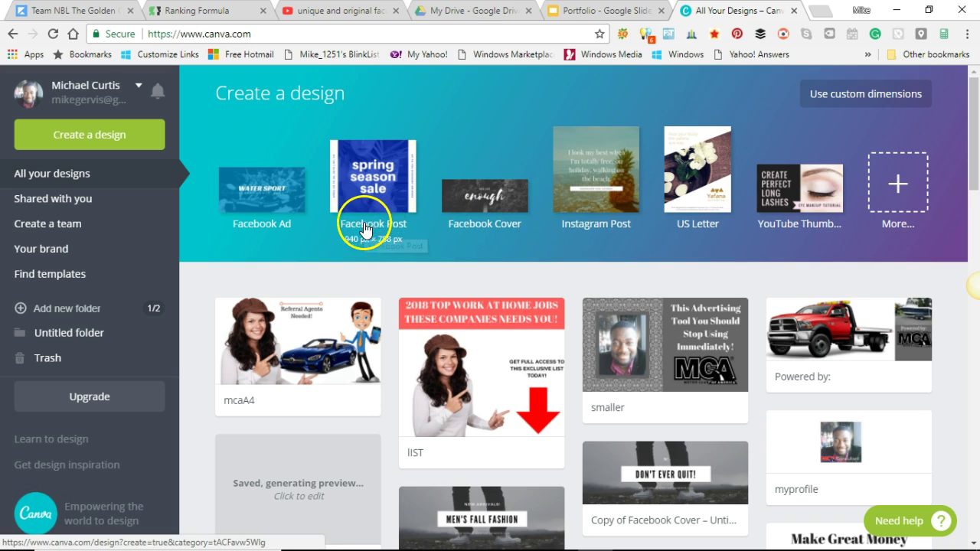
mouse_move(651, 356)
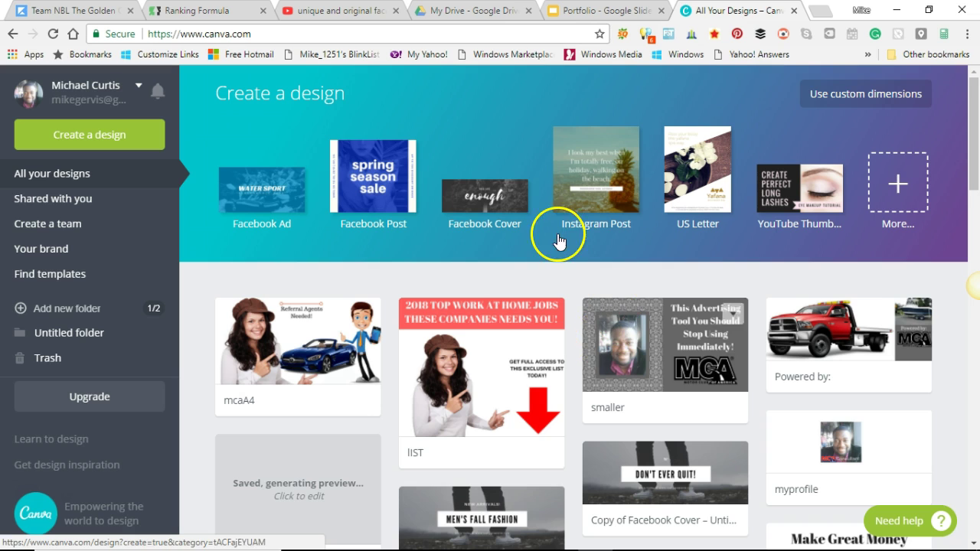
- Start a blank Facebook Post design and browse the Elements, Text, Background and Uploads panels
click(388, 190)
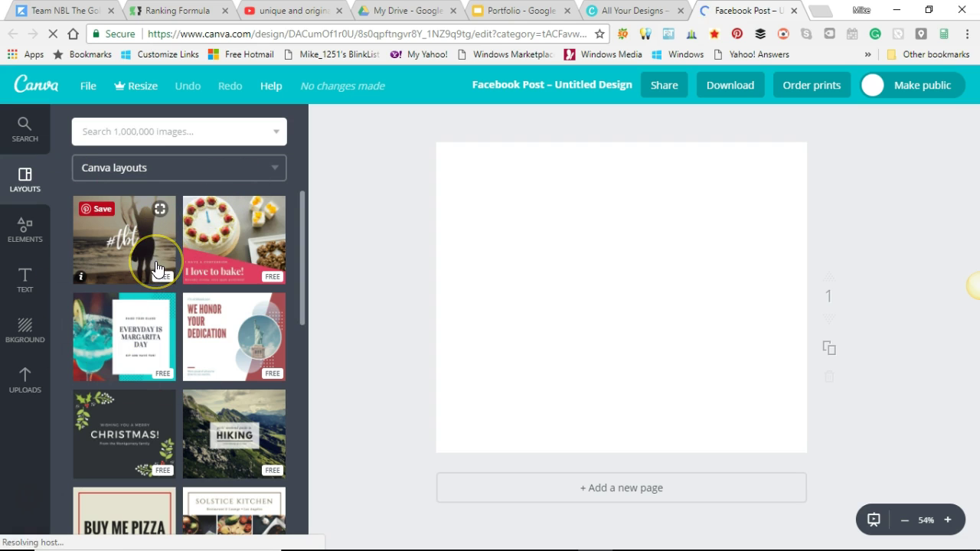
click(25, 237)
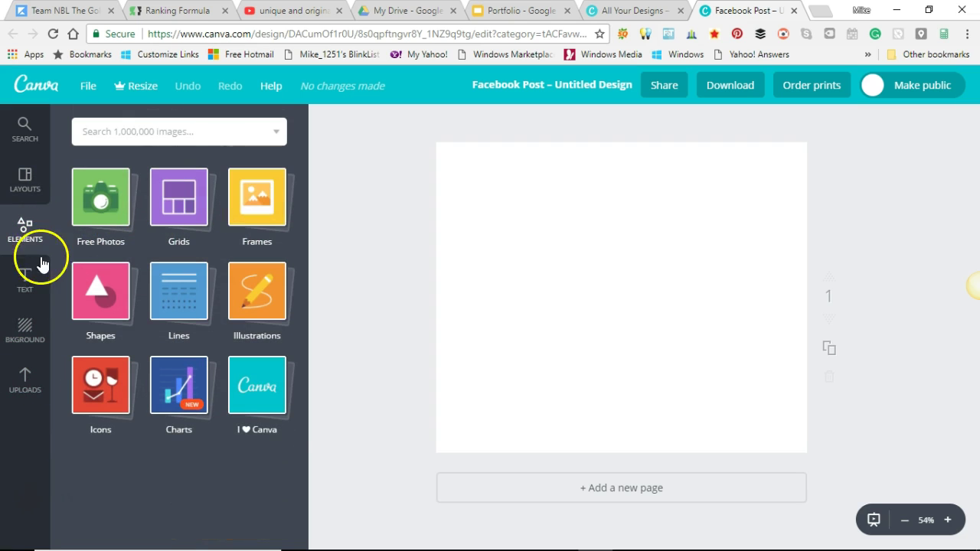
click(29, 285)
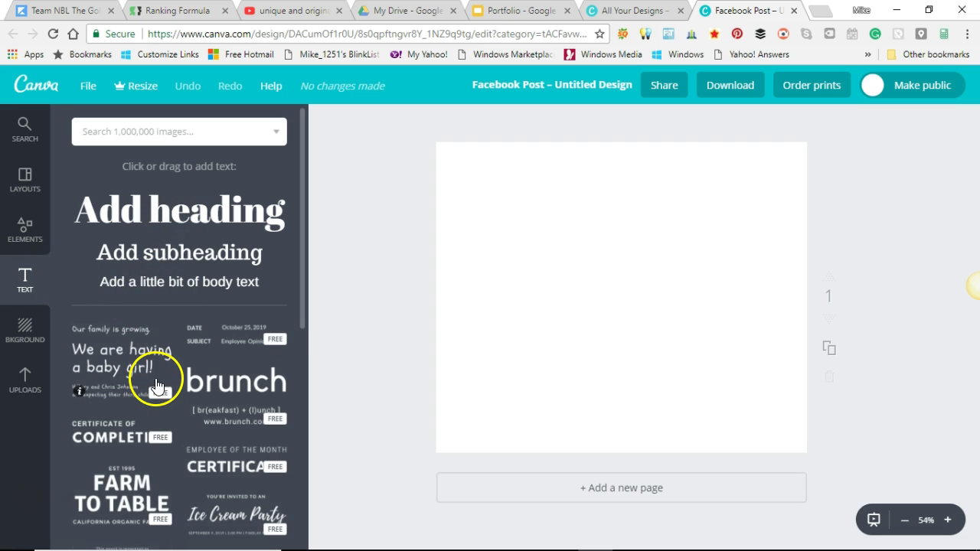
click(25, 331)
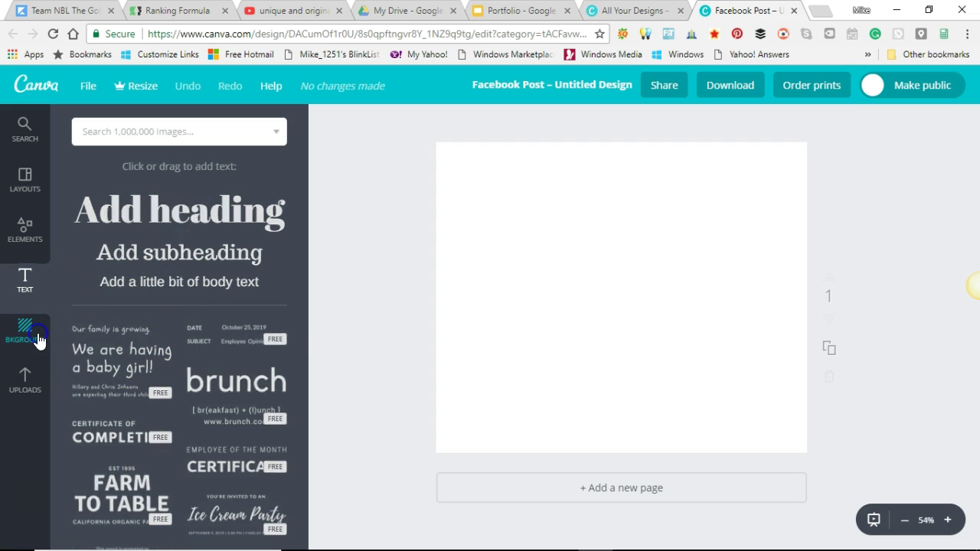
click(26, 383)
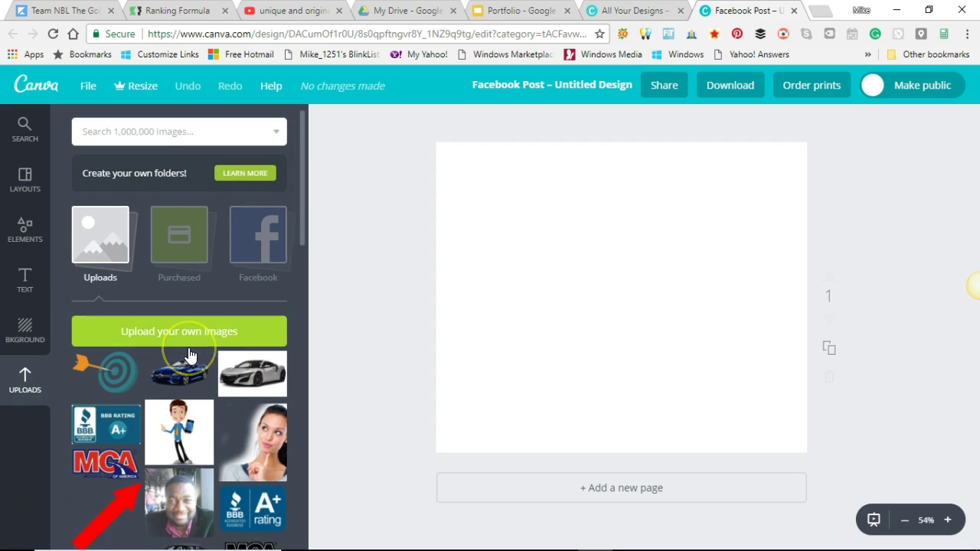
scroll(190, 356, down, 1)
scroll(190, 356, down, 1)
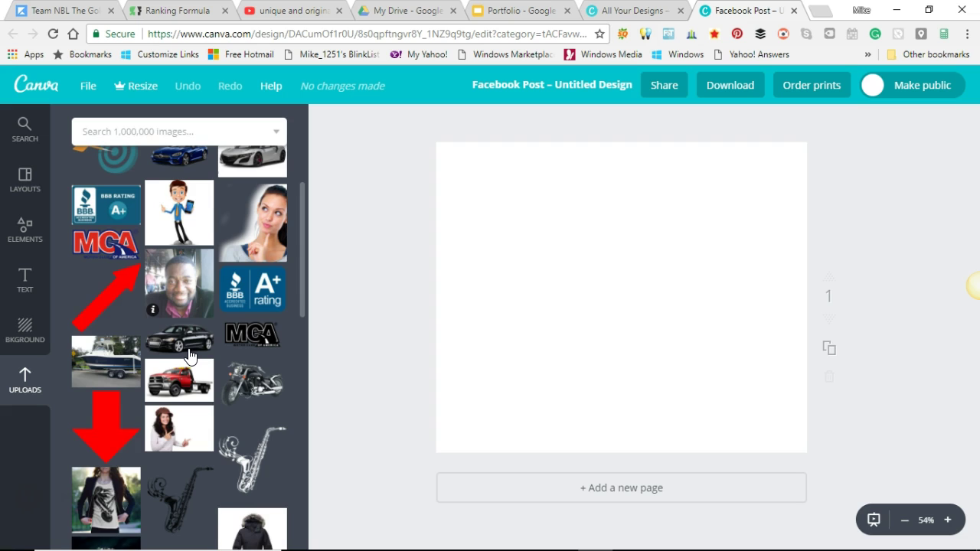
scroll(190, 356, up, 3)
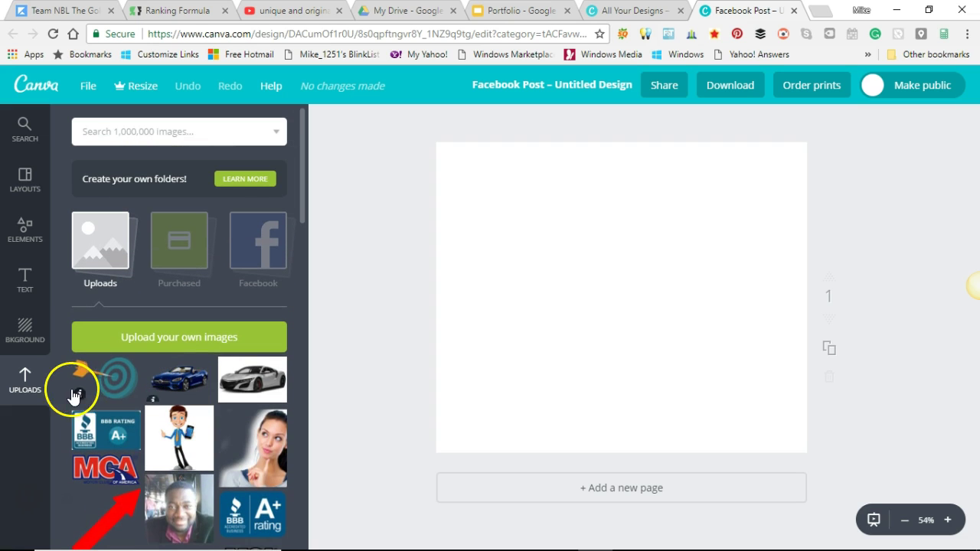
- Try the blue striped, teal striped and diamond backgrounds, settling on the dotted teal pattern
click(31, 339)
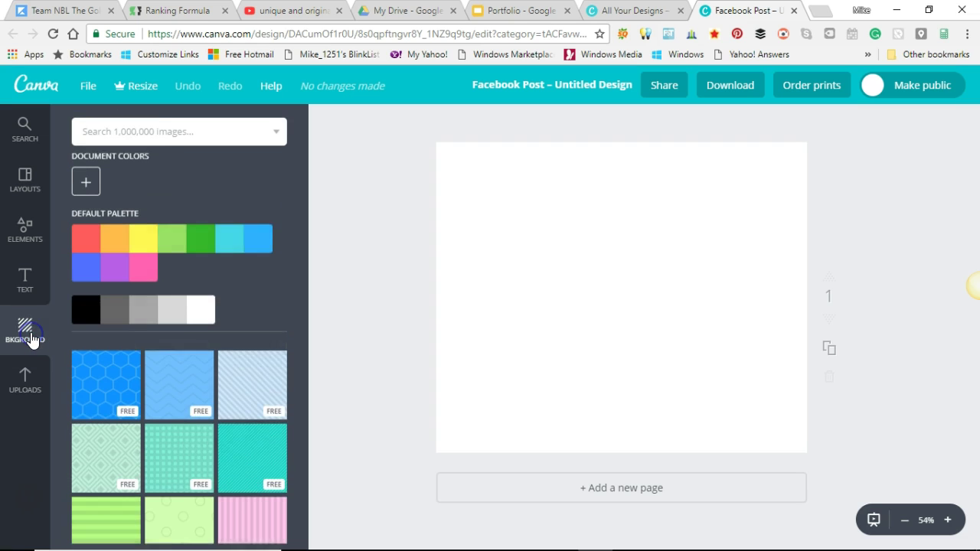
click(253, 401)
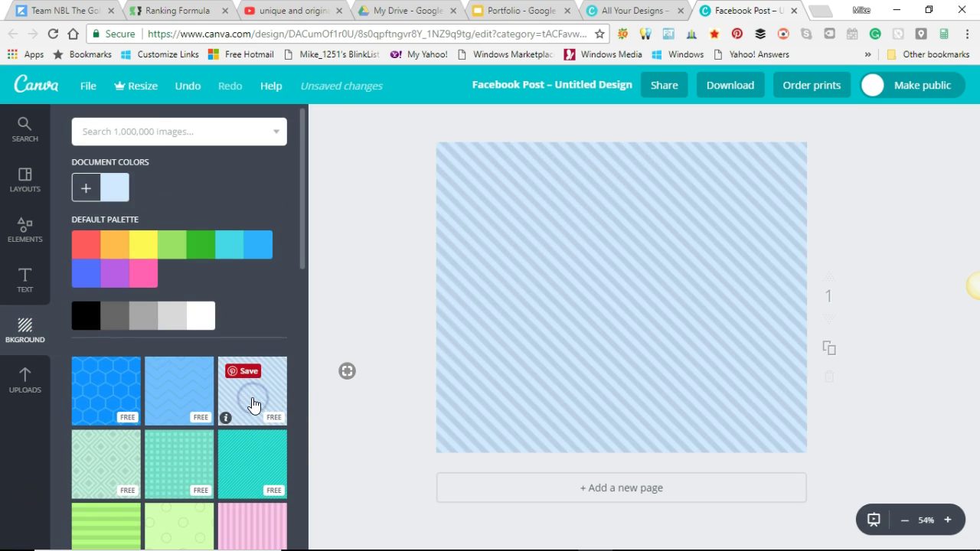
click(257, 459)
click(205, 463)
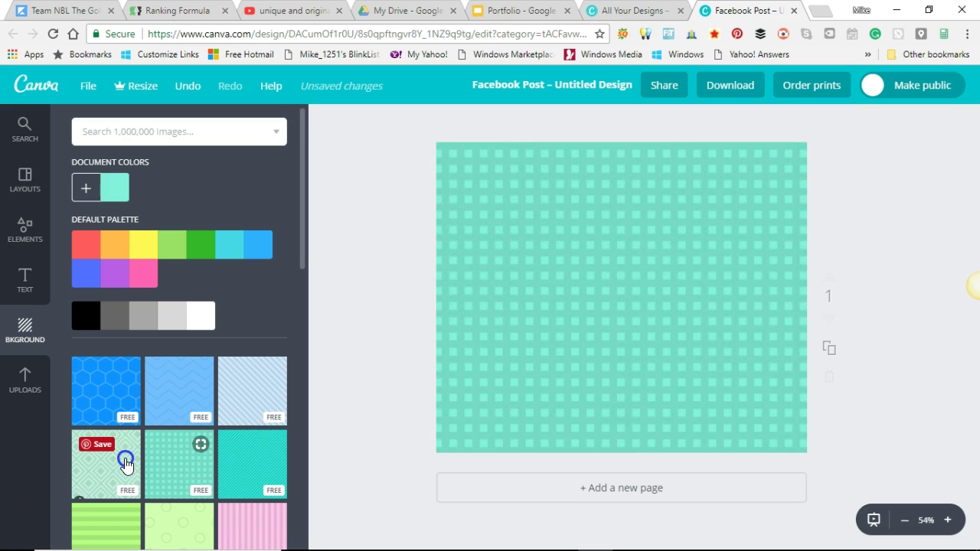
click(126, 465)
click(180, 465)
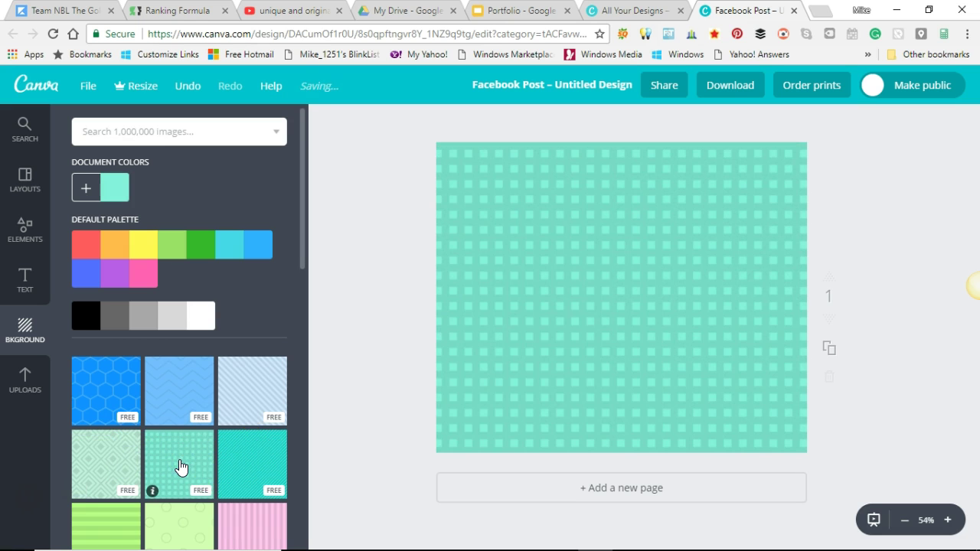
- Place an Add heading text box near the top centre of the page
click(29, 283)
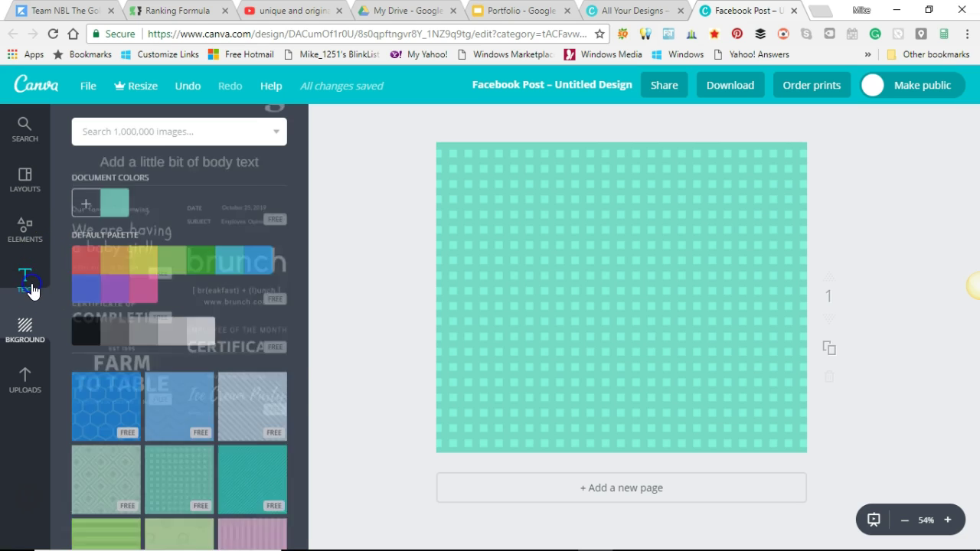
drag(209, 224, 621, 211)
click(598, 193)
click(647, 196)
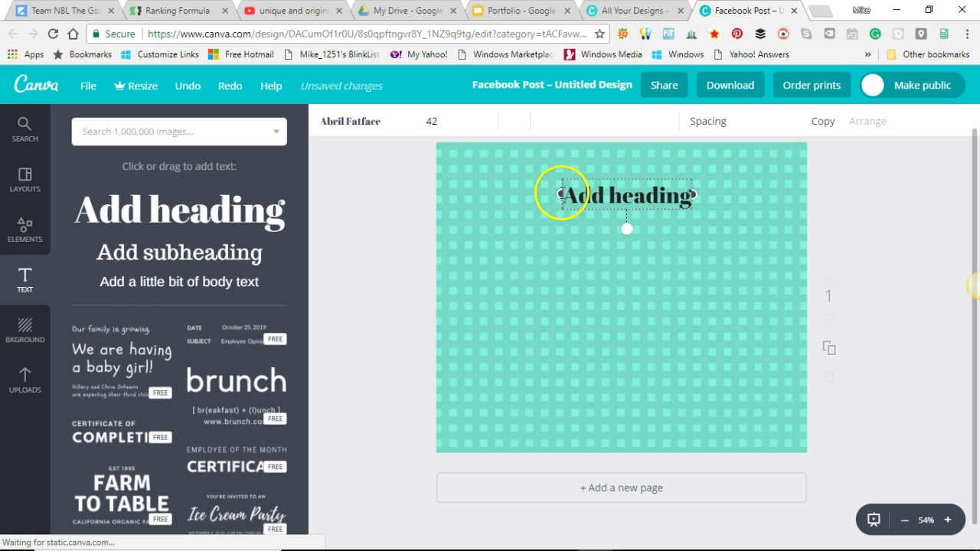
- Shift the Add heading box slightly left and widen it so the text re-centres
click(560, 194)
key(ctrl+shift+Left)
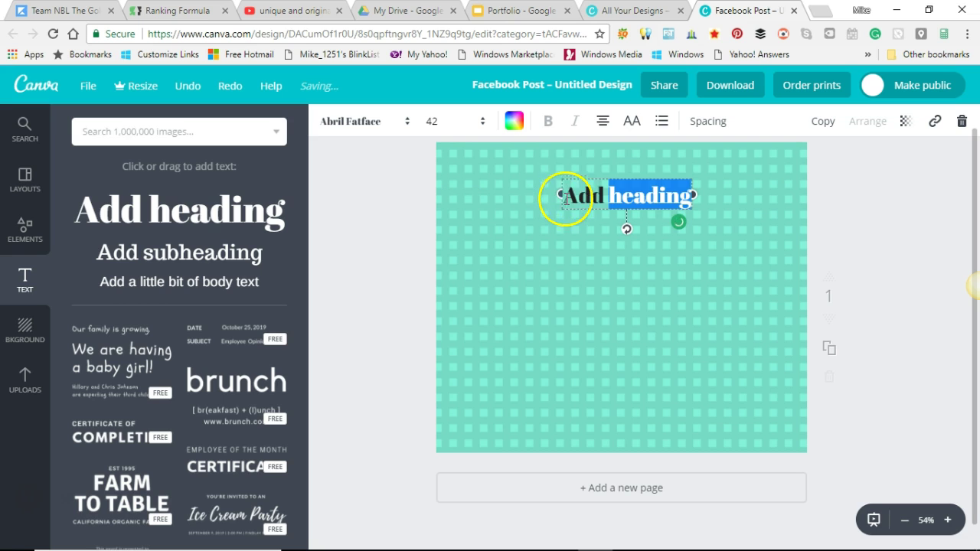
drag(590, 175, 519, 198)
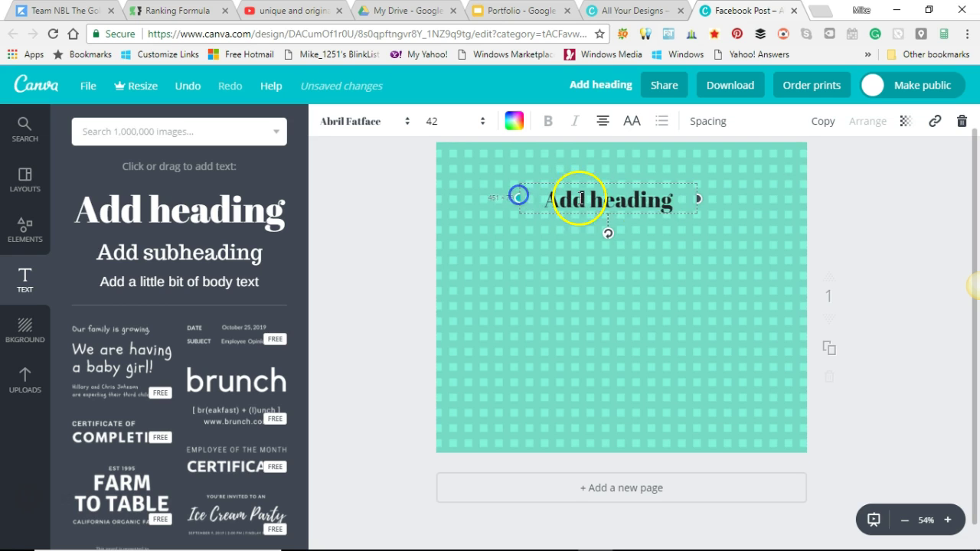
drag(697, 199, 715, 199)
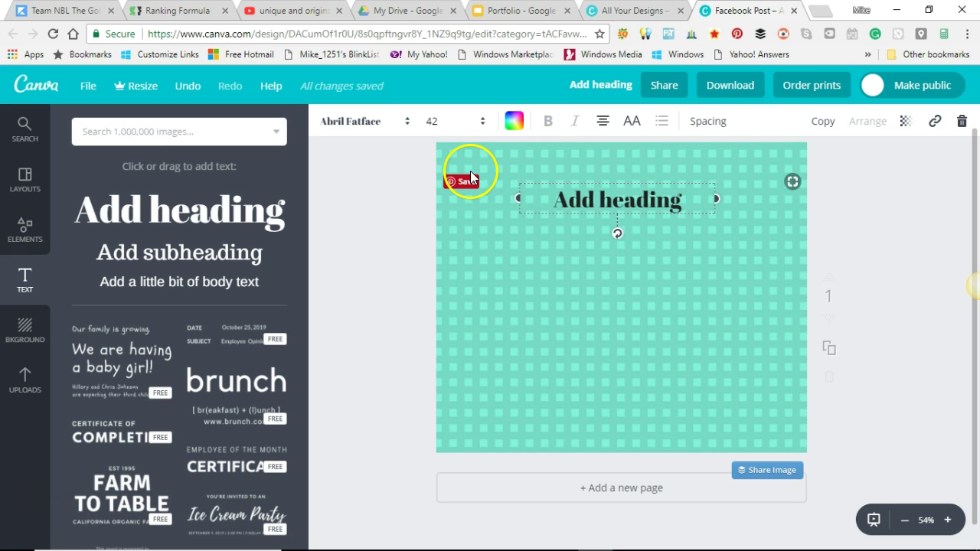
click(27, 335)
click(28, 276)
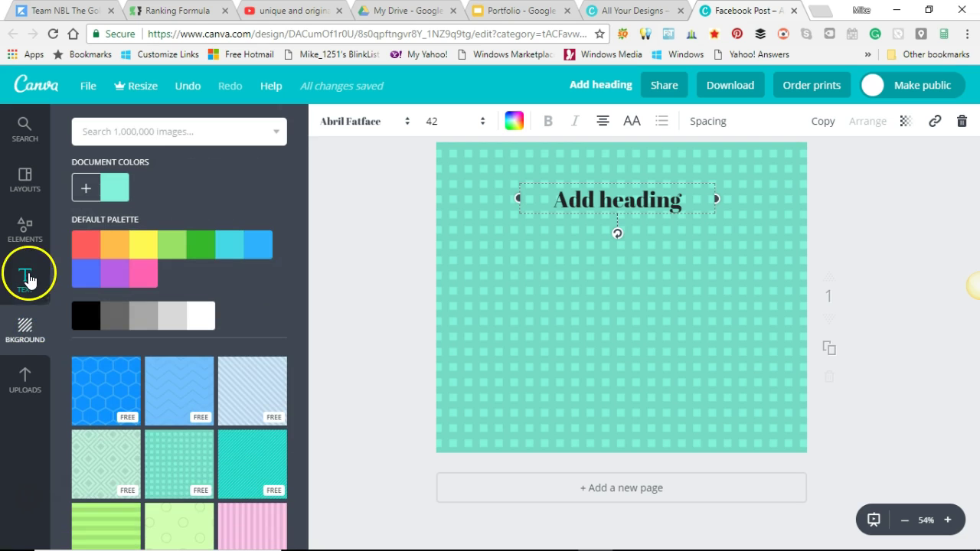
click(29, 387)
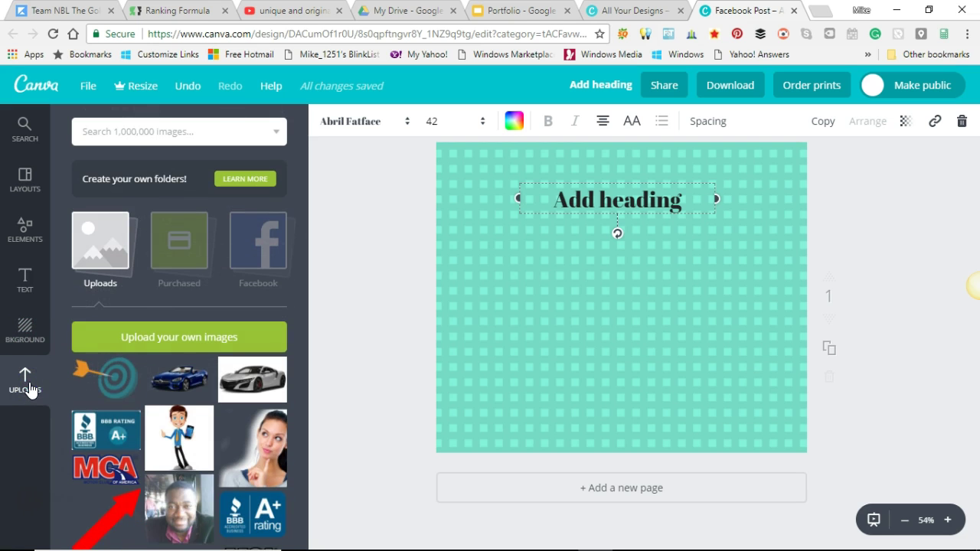
- Add the target-and-arrow image below the heading and retype the heading as 'Facebook Images'
drag(119, 381, 643, 313)
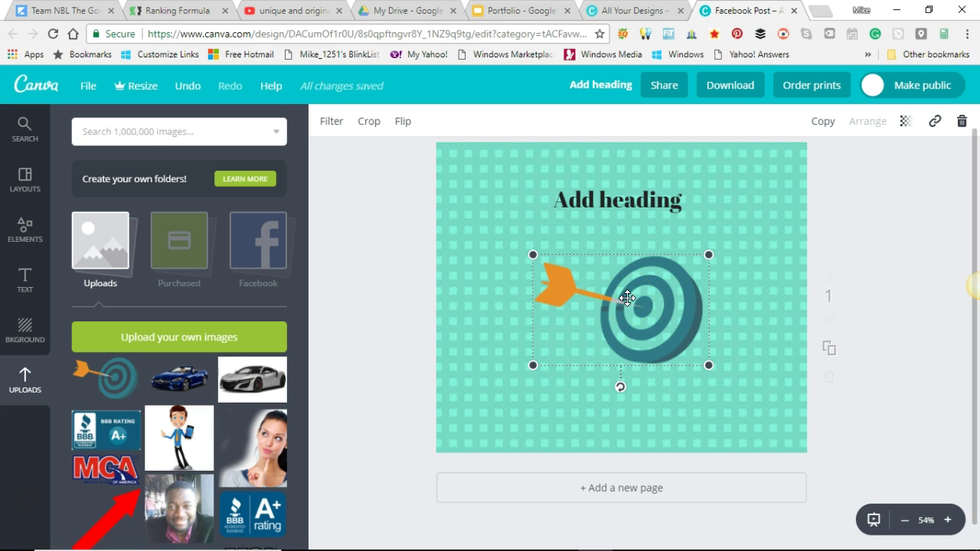
double_click(623, 201)
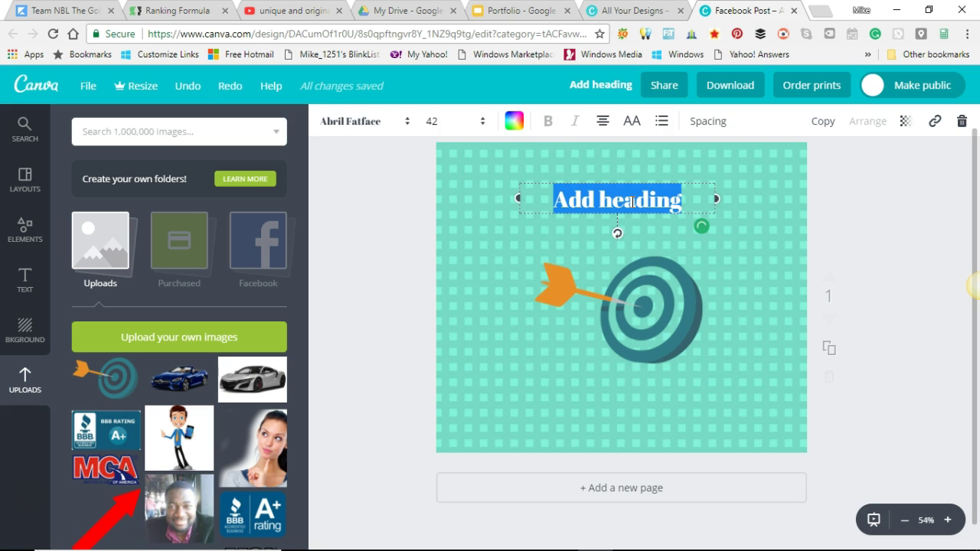
text(FAcebo)
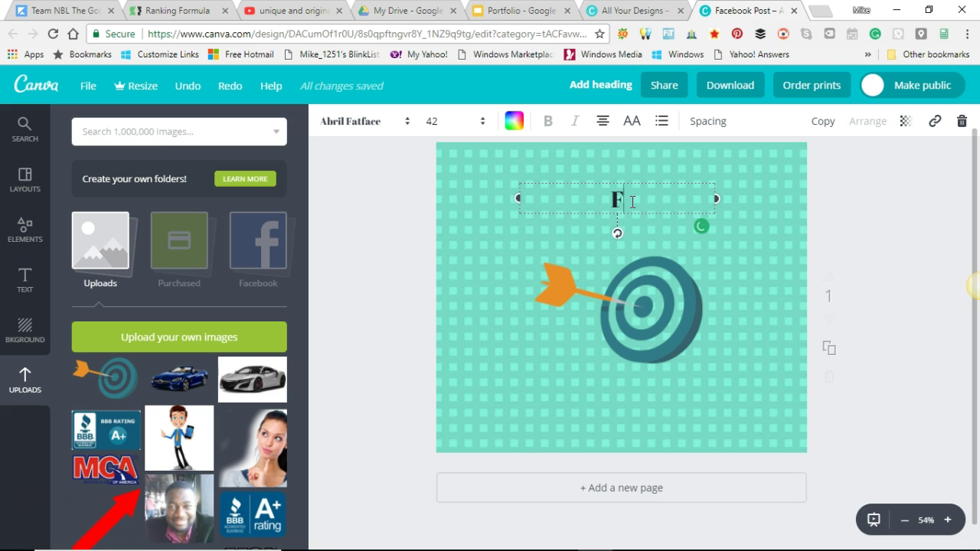
text(bo)
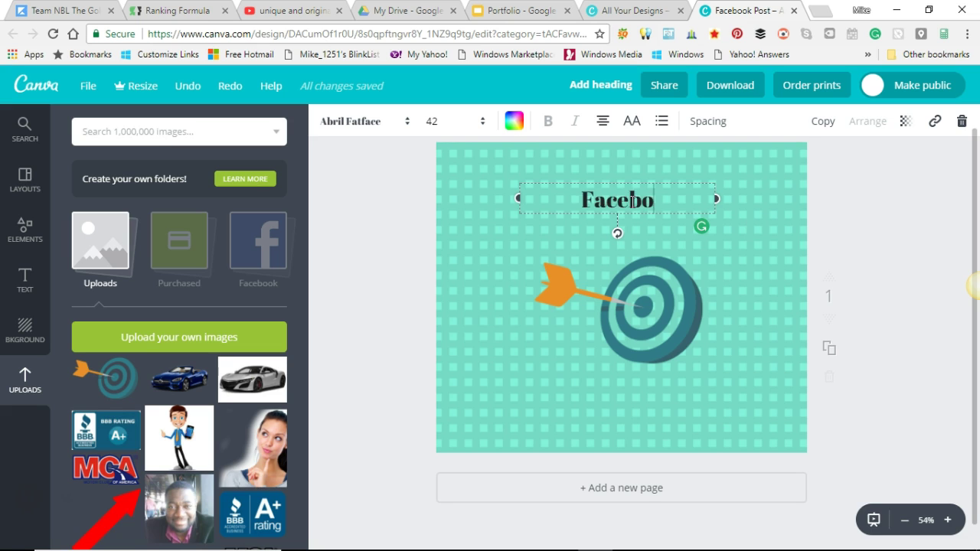
text(ok Images)
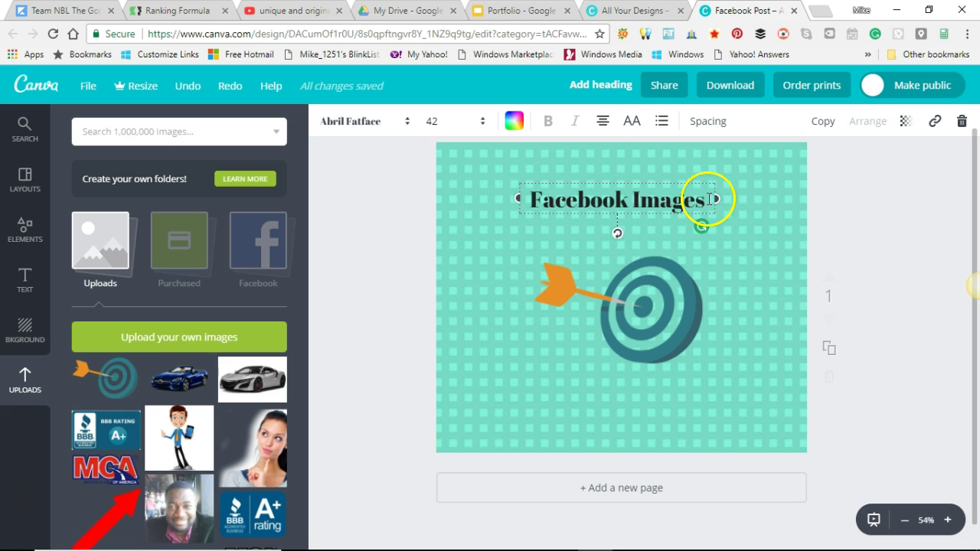
- Make the 'Facebook Images' heading text white
drag(704, 201, 531, 203)
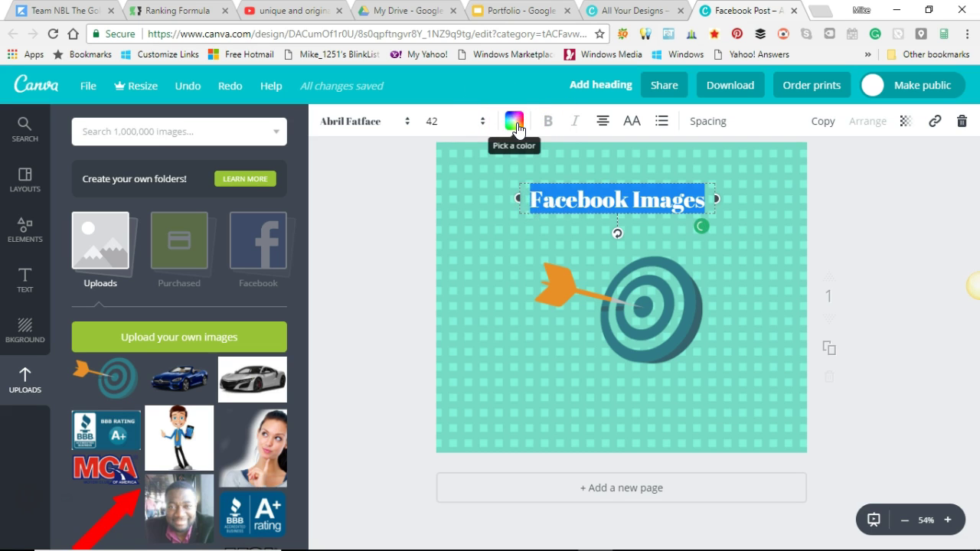
click(516, 124)
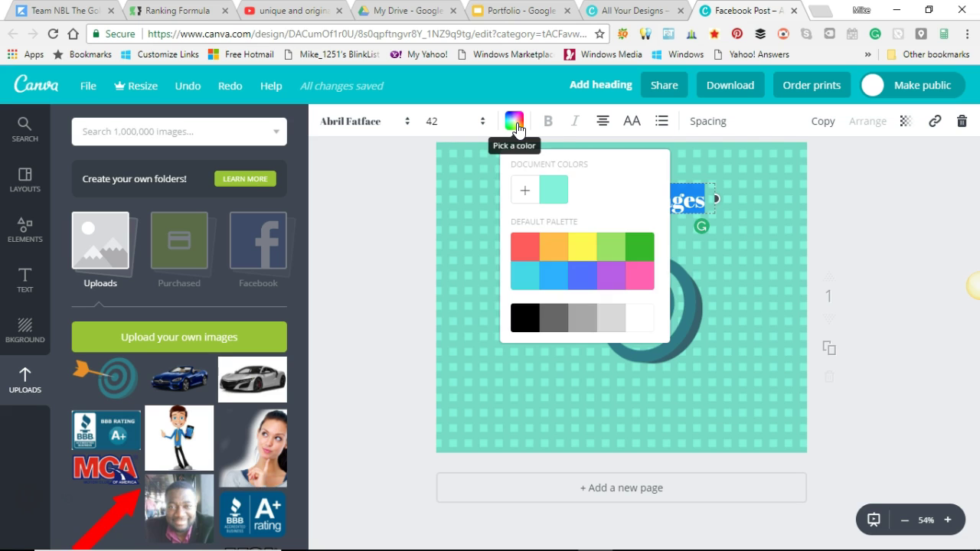
click(640, 322)
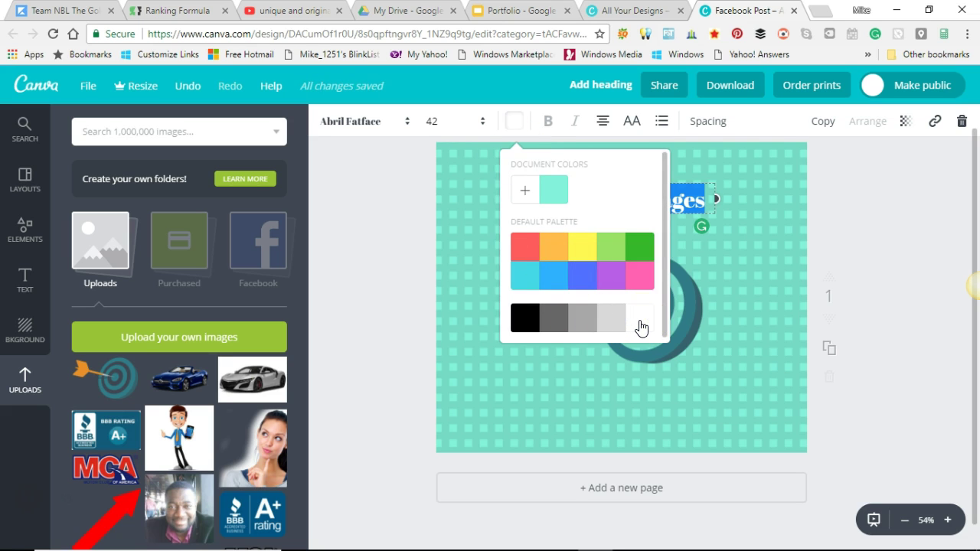
click(847, 260)
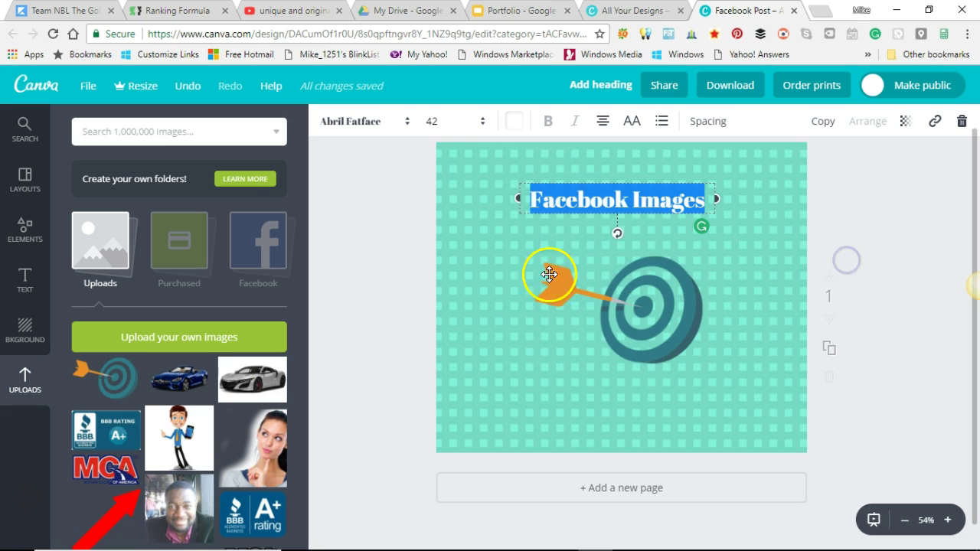
click(401, 253)
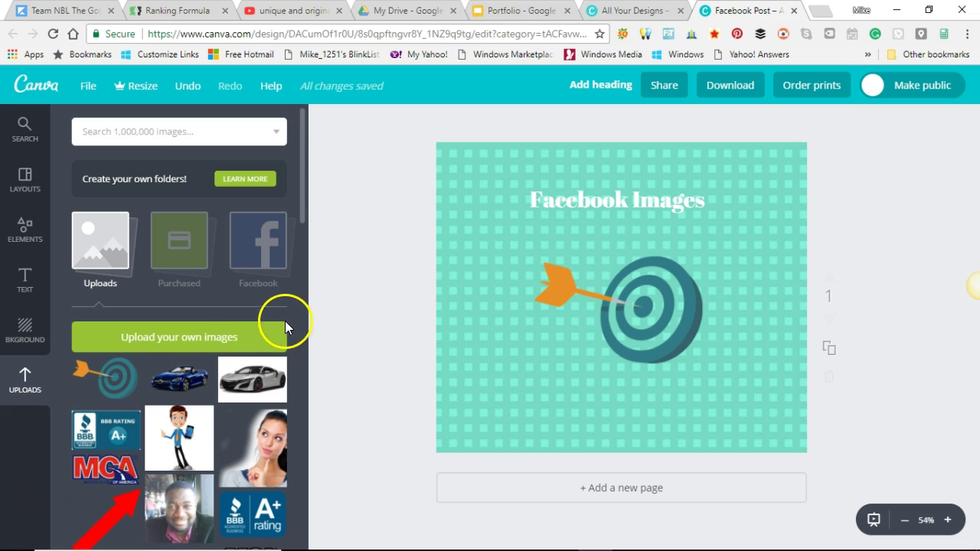
- Add the blue convertible car, shrink it, and arrange it centred below the target graphic
drag(181, 383, 565, 392)
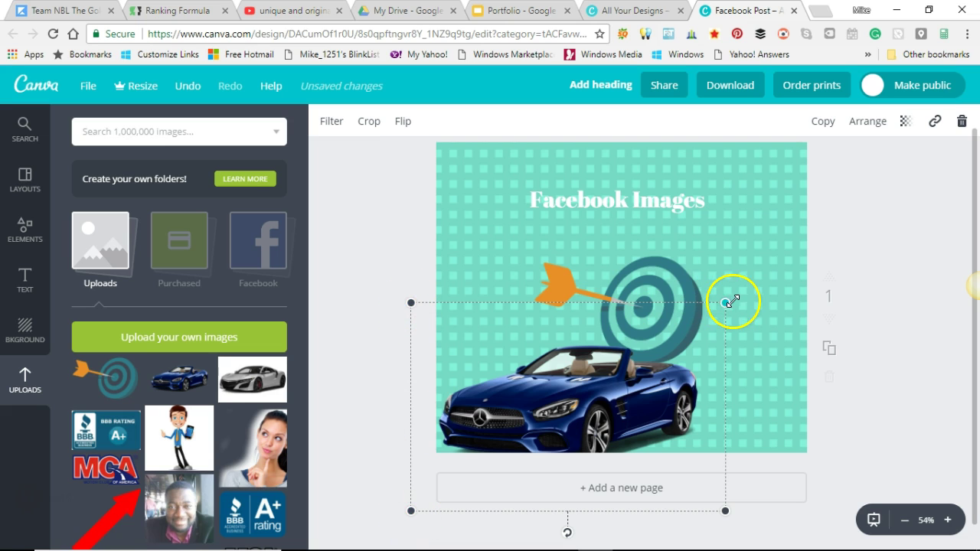
drag(411, 511, 499, 450)
drag(587, 324, 614, 356)
drag(656, 305, 632, 281)
drag(624, 393, 635, 387)
drag(625, 278, 626, 285)
click(411, 326)
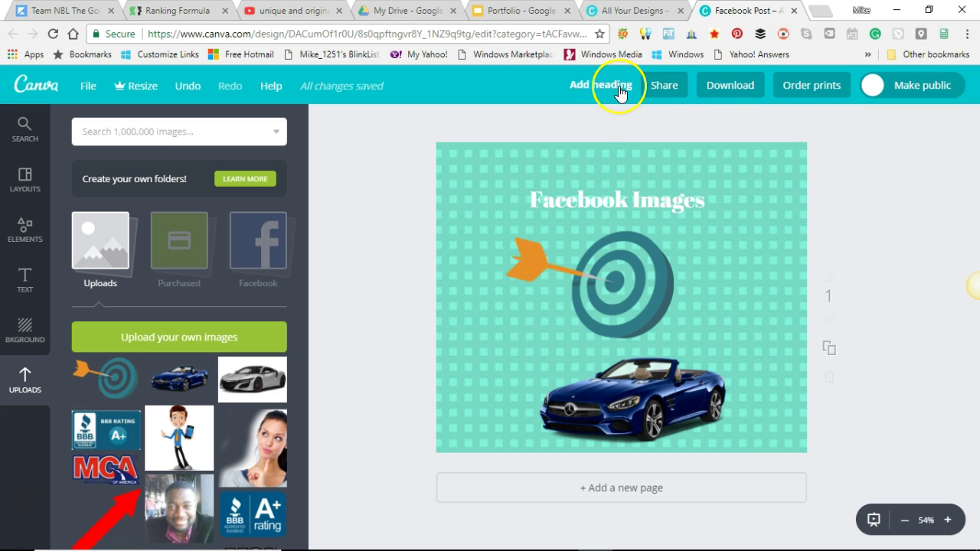
- Rename the design title from 'Add heading' to 'image'
click(591, 88)
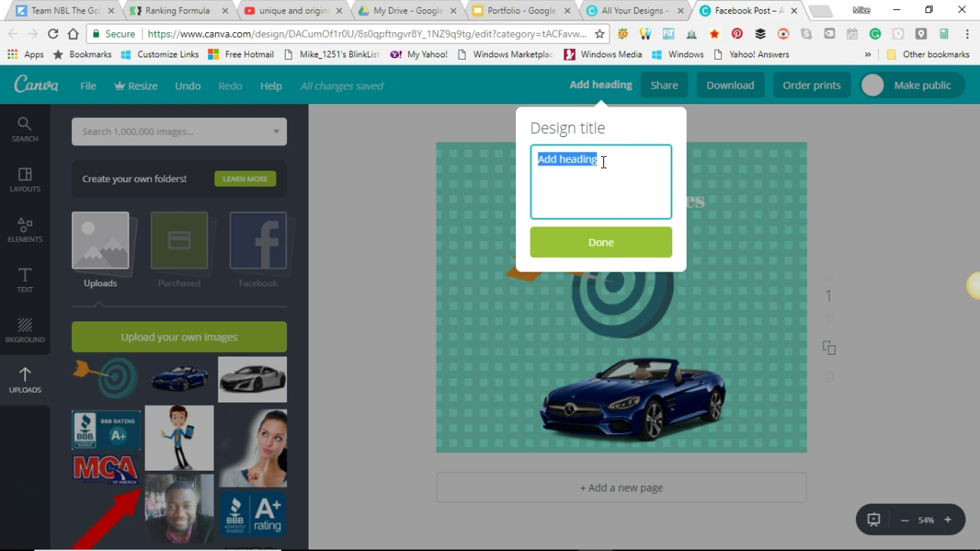
key(BackSpace)
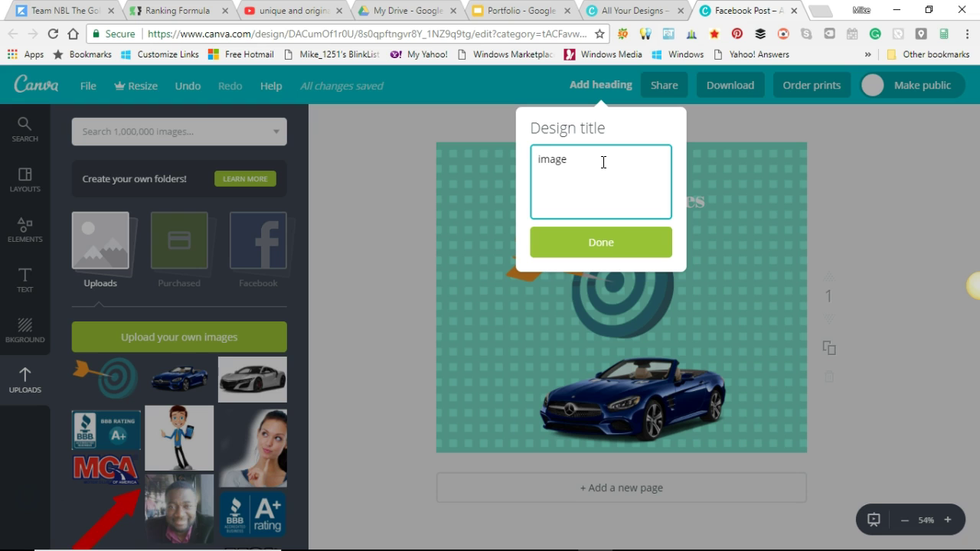
text(image)
click(589, 256)
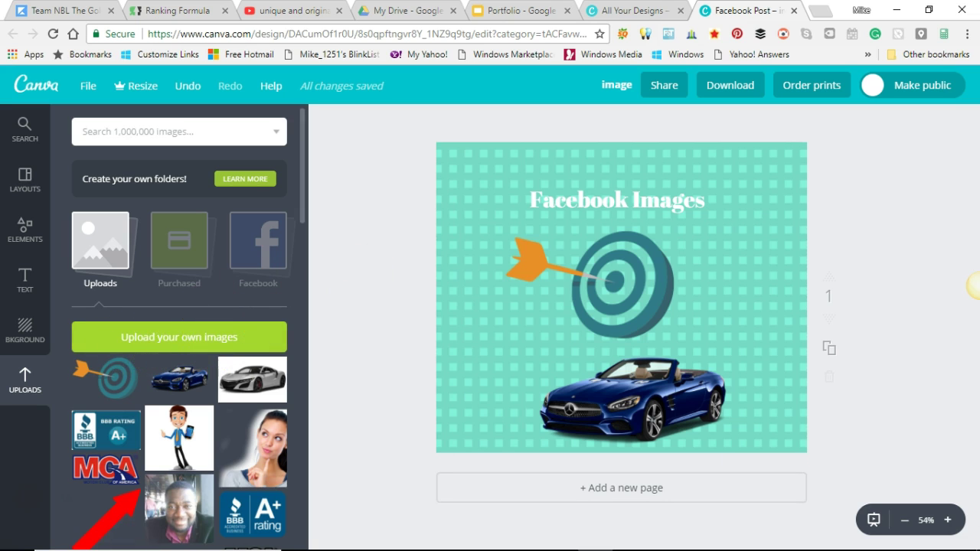
- Open the image upload dialog and browse Downloads, first selecting 2015_Indian_Scout_1
click(168, 342)
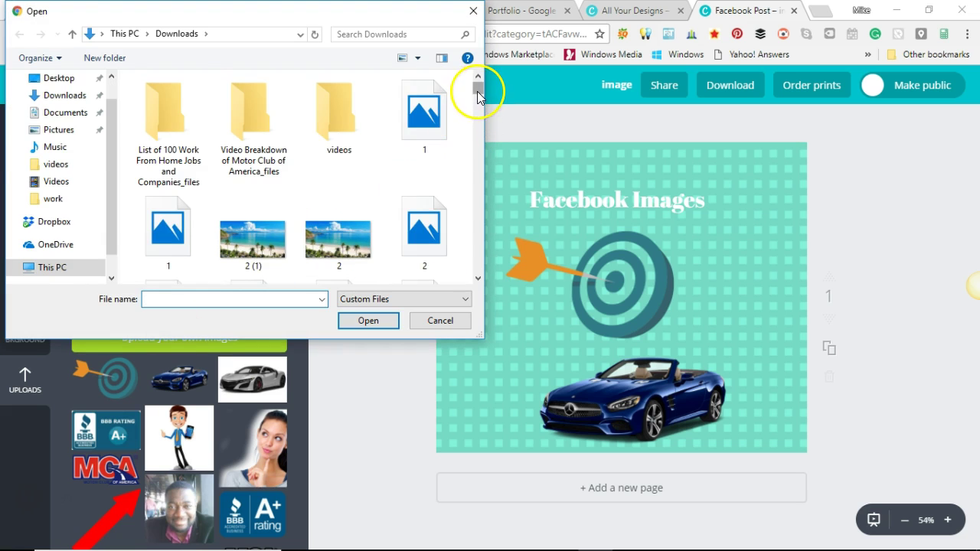
scroll(307, 245, down, 2)
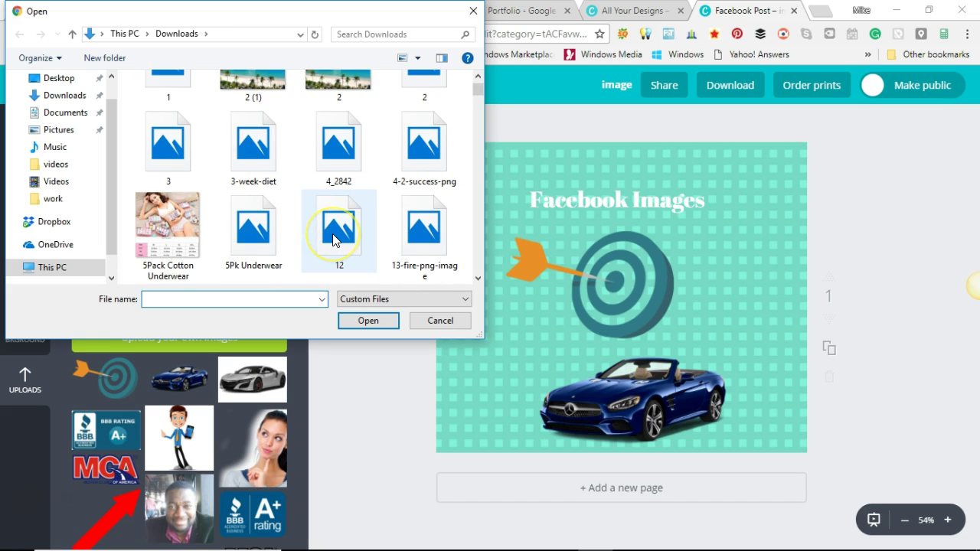
scroll(332, 239, down, 1)
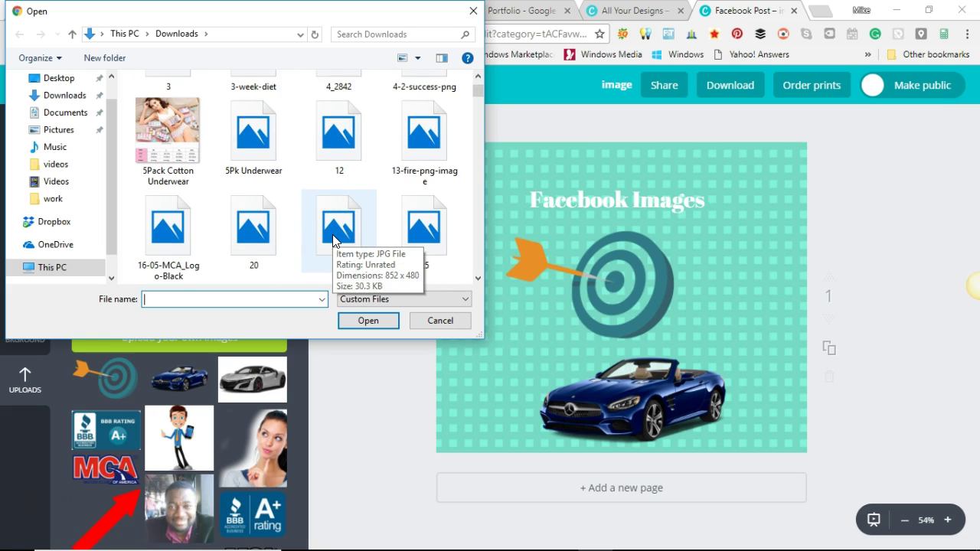
scroll(332, 234, down, 1)
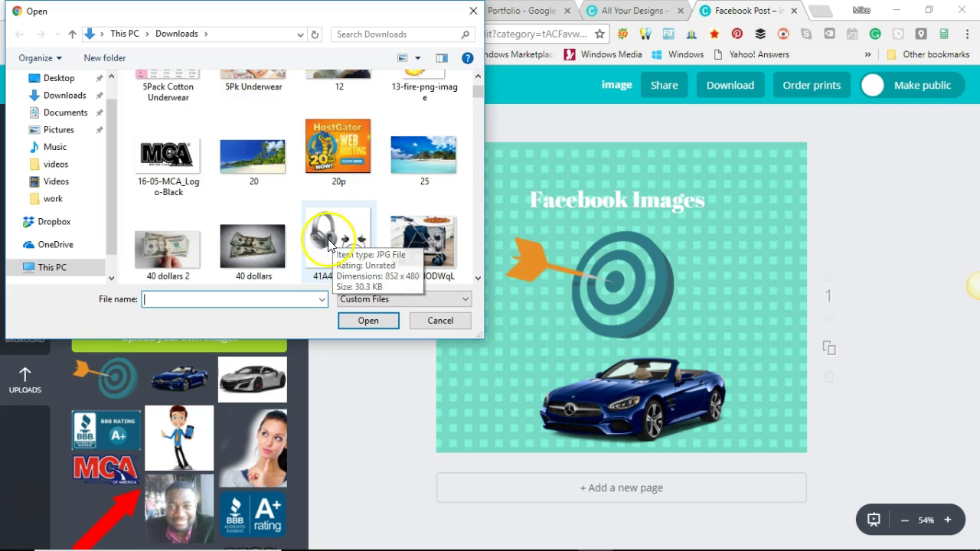
scroll(330, 244, down, 1)
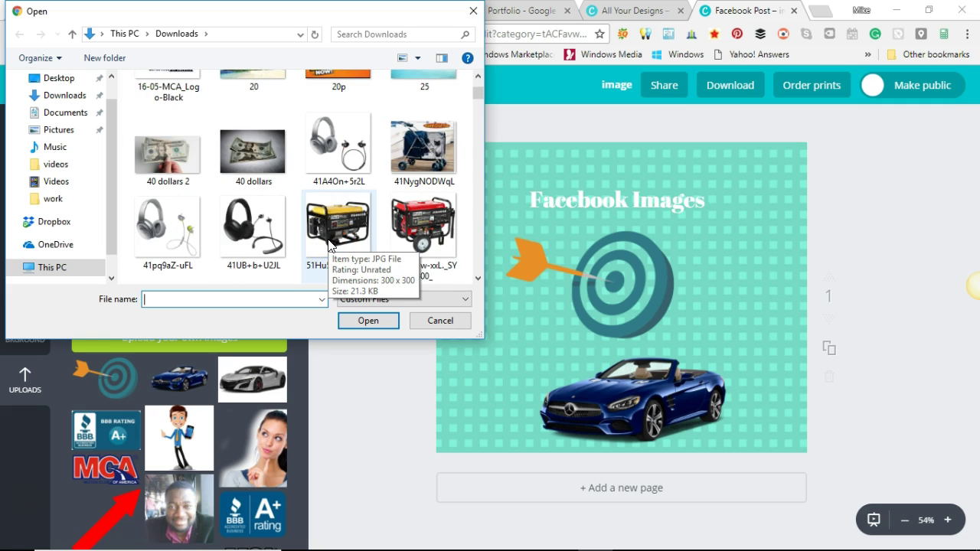
scroll(330, 244, down, 3)
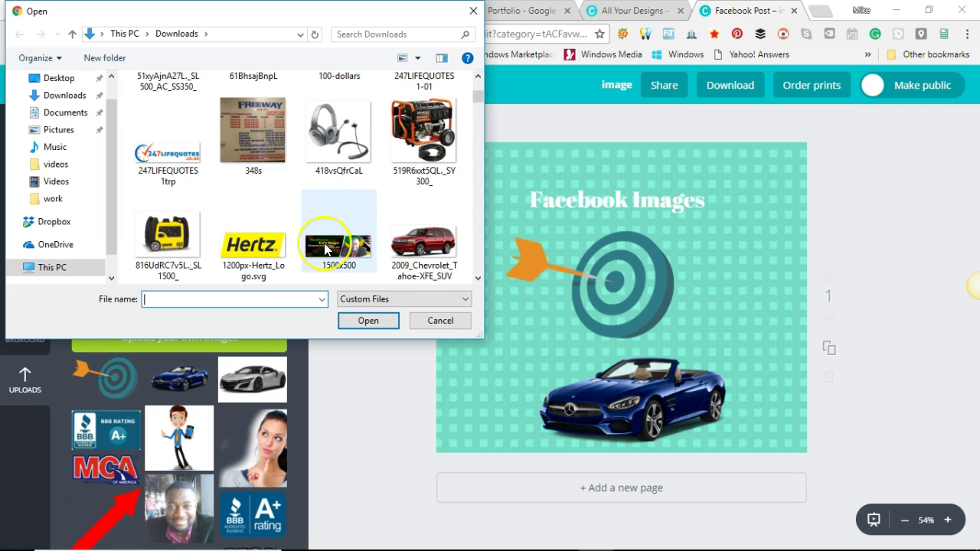
scroll(324, 249, down, 1)
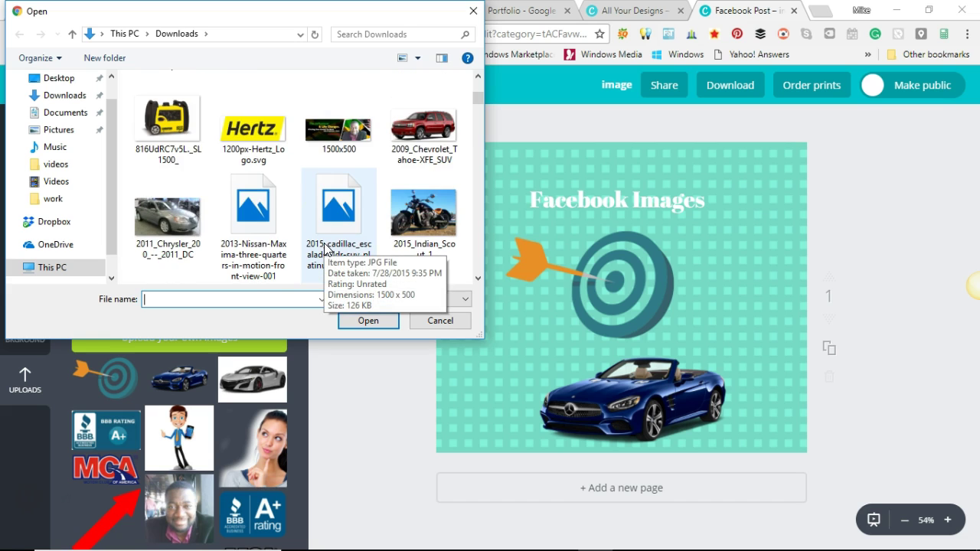
scroll(325, 249, down, 1)
click(394, 138)
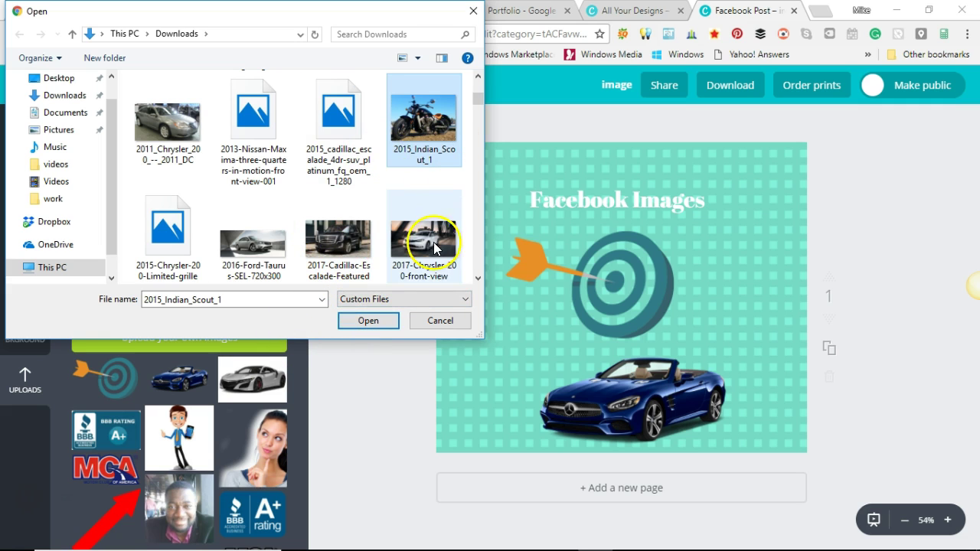
- Select the black wristwatch image file and upload it to Canva
click(477, 278)
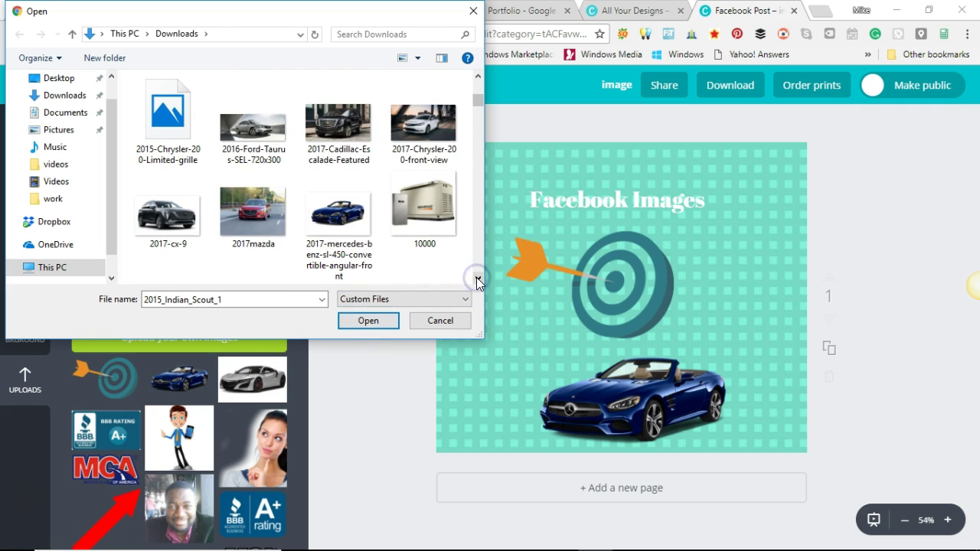
click(477, 278)
click(477, 279)
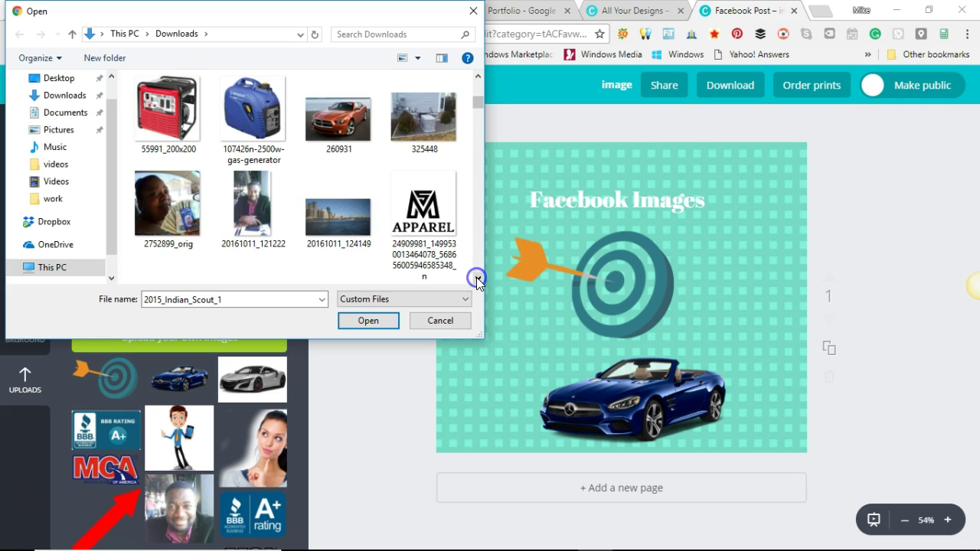
click(477, 279)
click(477, 279)
click(477, 278)
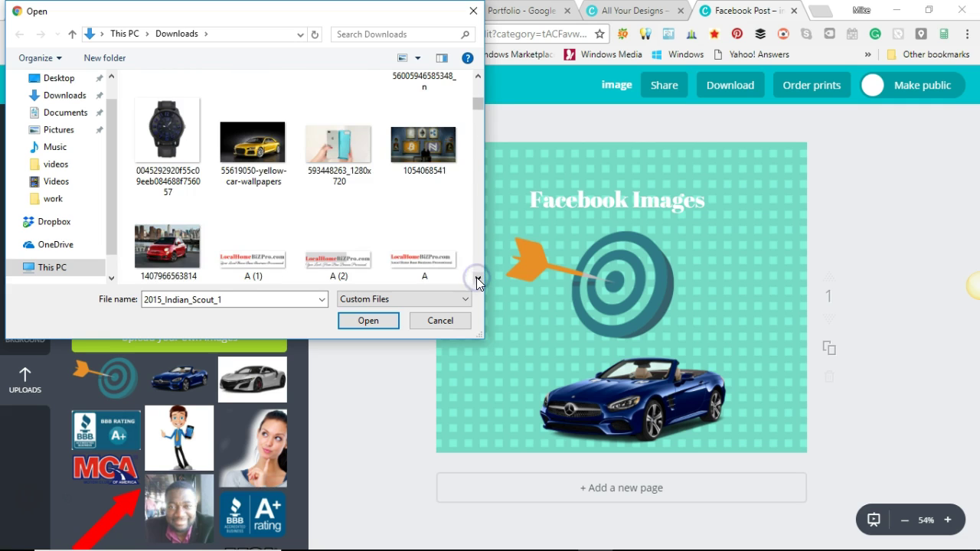
click(477, 76)
click(477, 76)
click(170, 216)
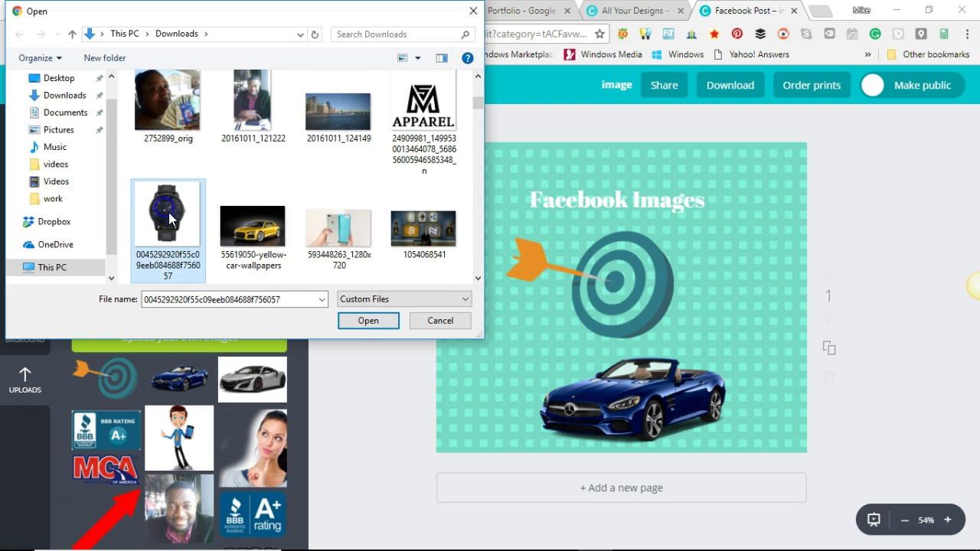
click(355, 322)
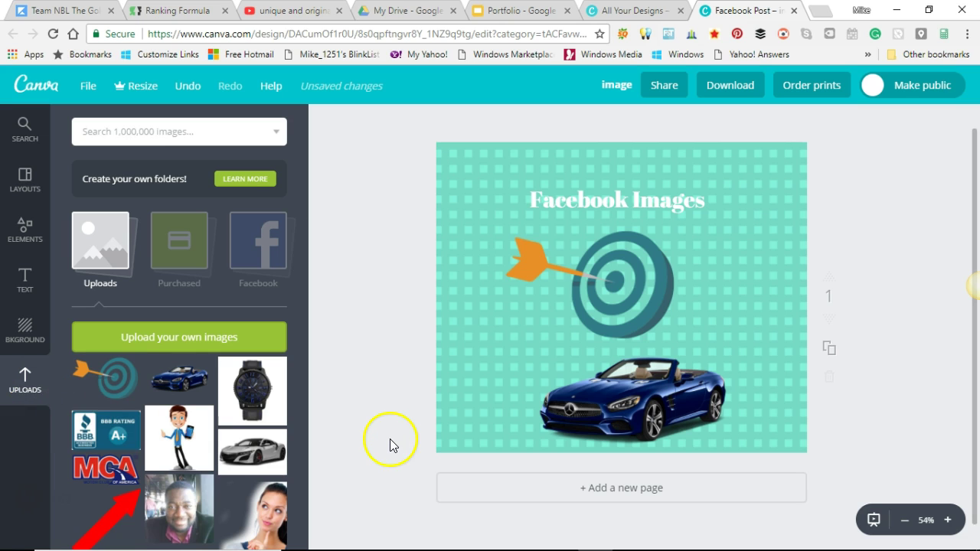
- Add the wristwatch image, shrink it several times, and move it to the design's upper right
drag(278, 400, 496, 308)
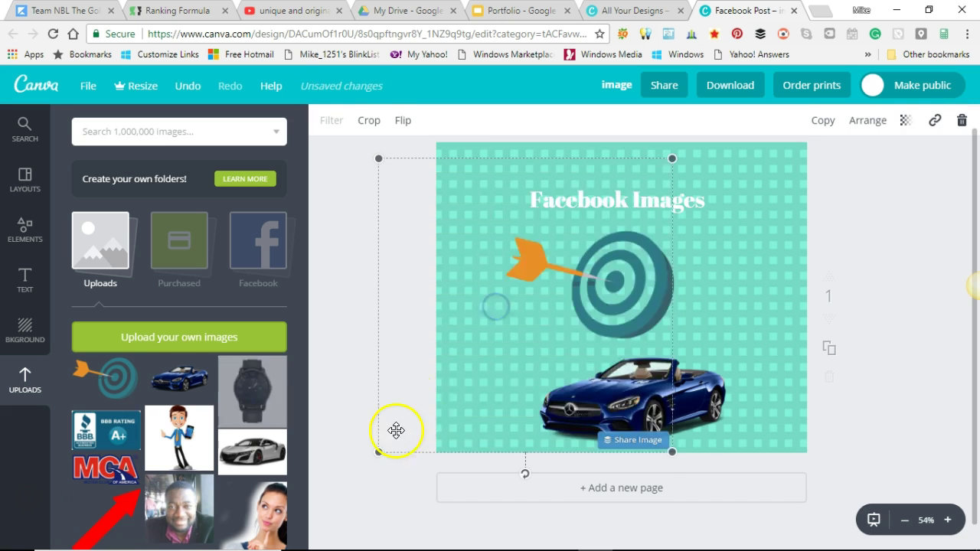
drag(379, 451, 516, 314)
drag(668, 311, 625, 282)
drag(573, 222, 498, 350)
drag(562, 407, 499, 338)
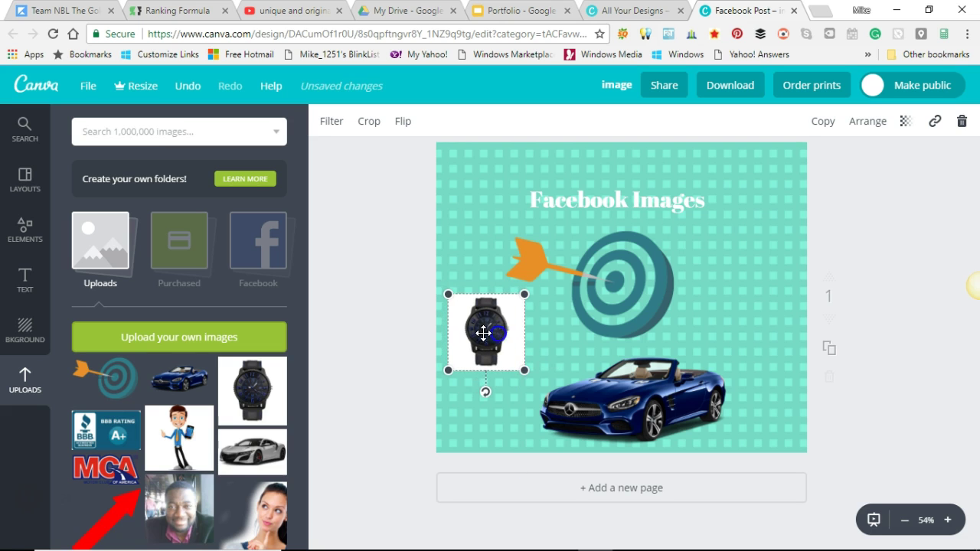
click(396, 349)
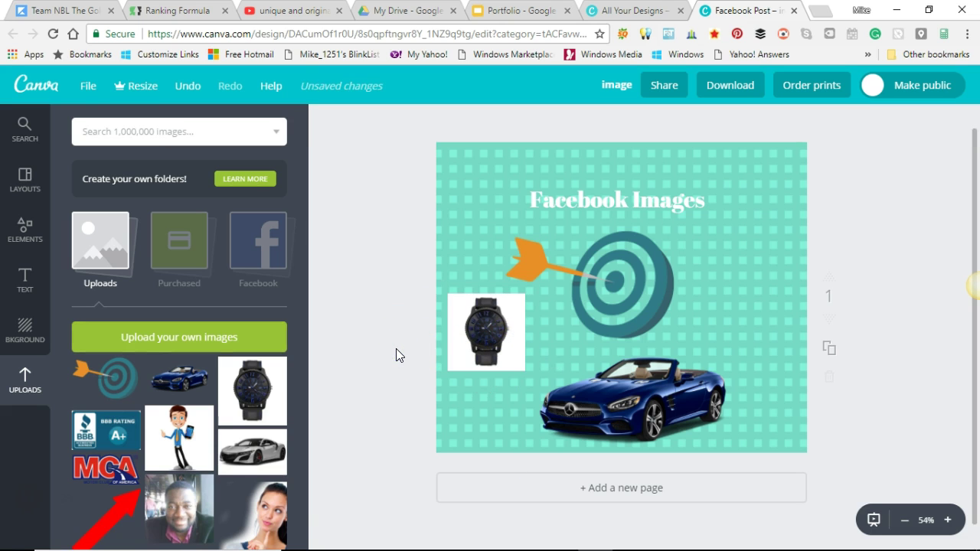
click(494, 337)
click(486, 336)
drag(486, 337, 755, 195)
- Drag the watch, blue car, target graphic and 'Facebook Images' title off the page to delete them
click(849, 232)
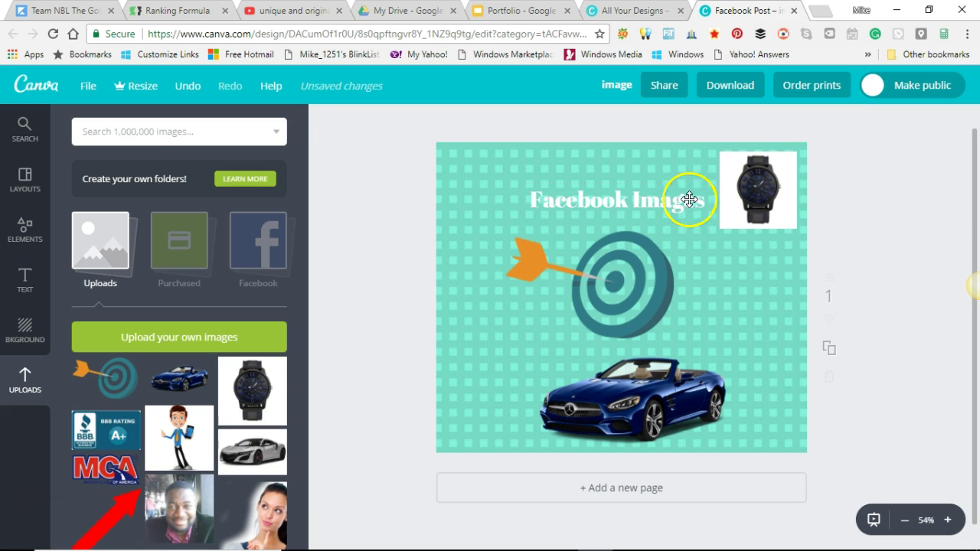
drag(755, 182, 406, 260)
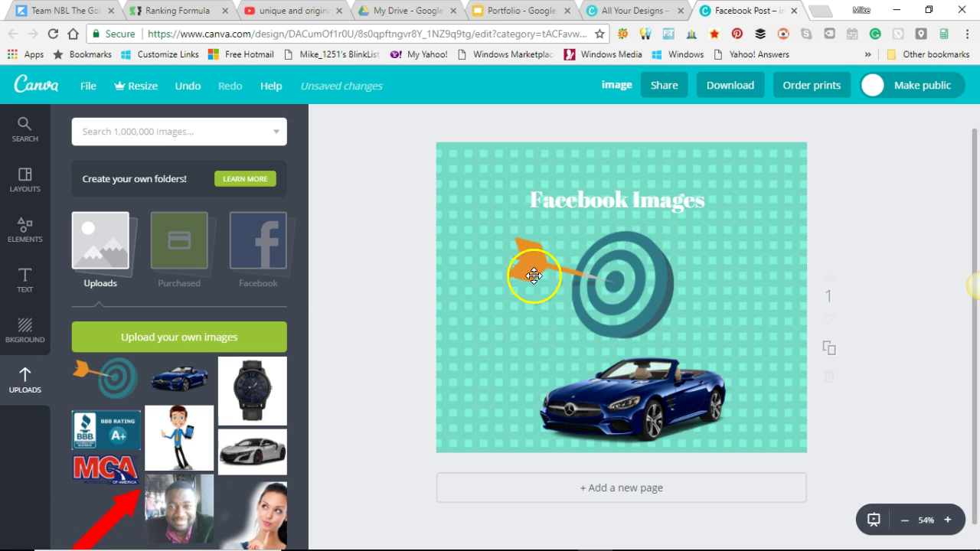
drag(657, 401, 11, 383)
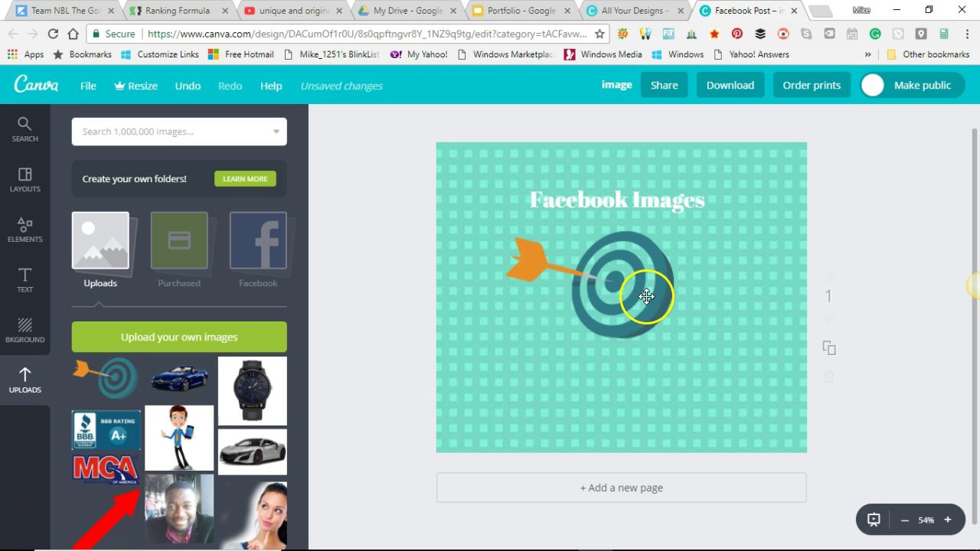
drag(646, 291, 115, 286)
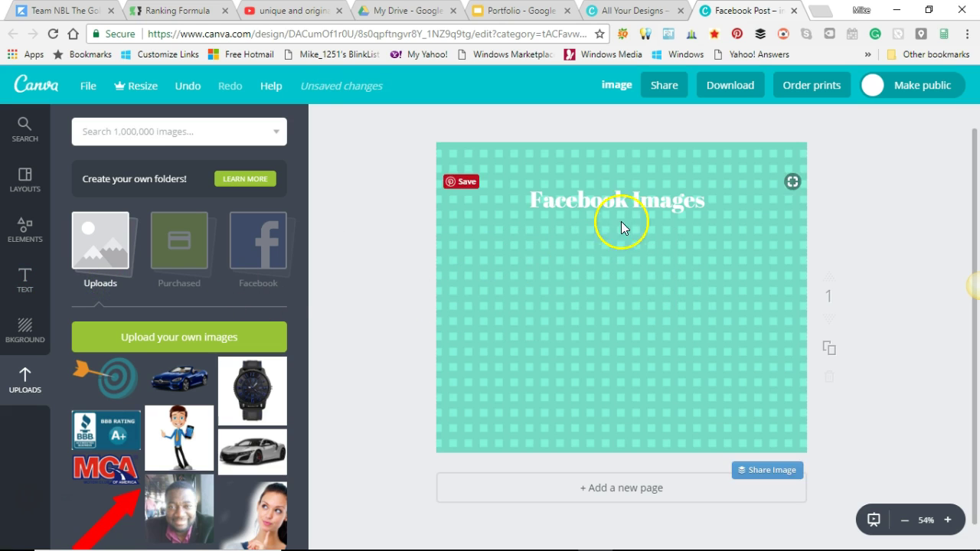
drag(639, 201, 129, 212)
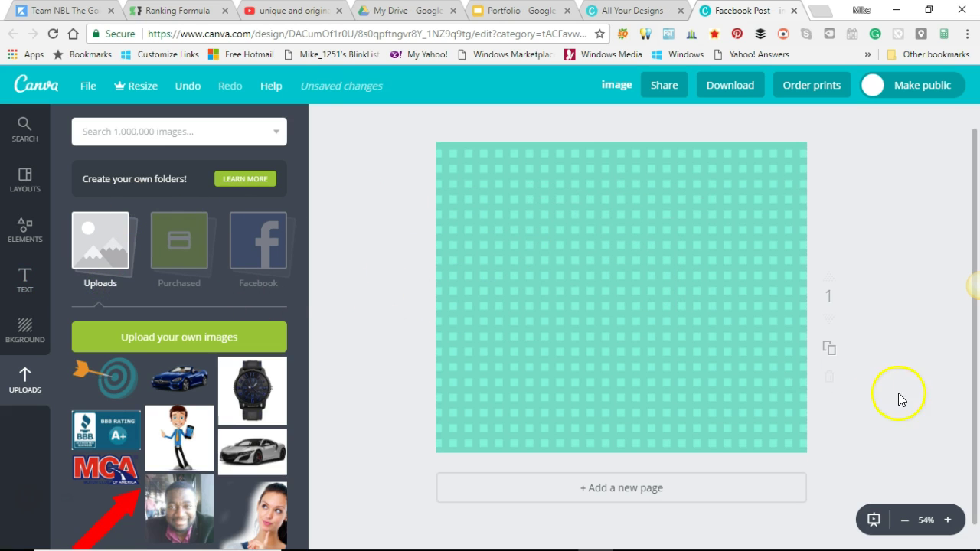
- Change the page background through white and greys to solid black
click(13, 343)
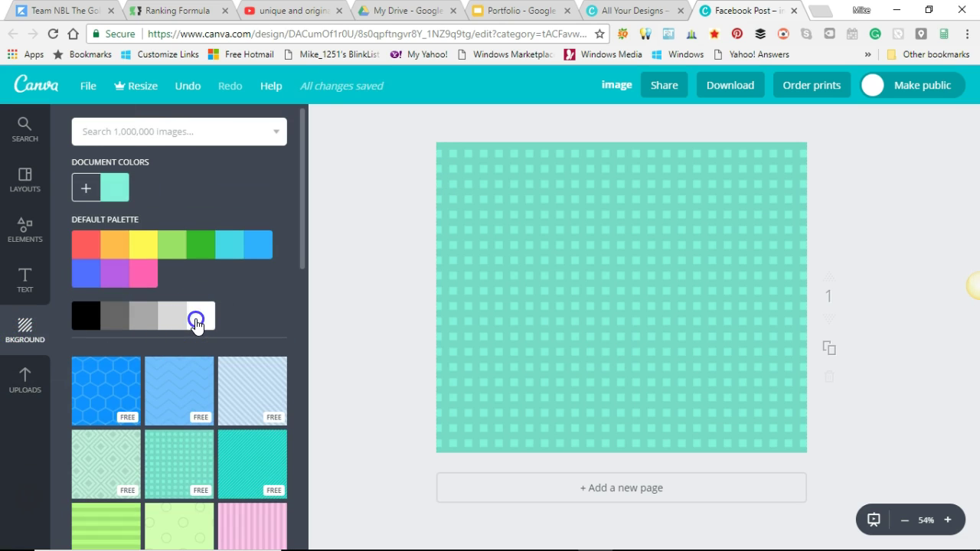
click(196, 322)
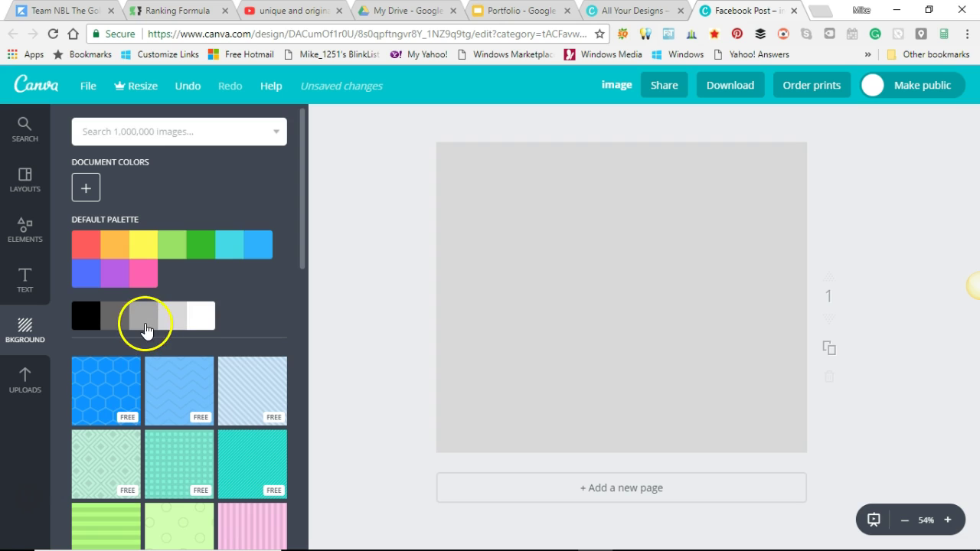
click(144, 326)
click(115, 322)
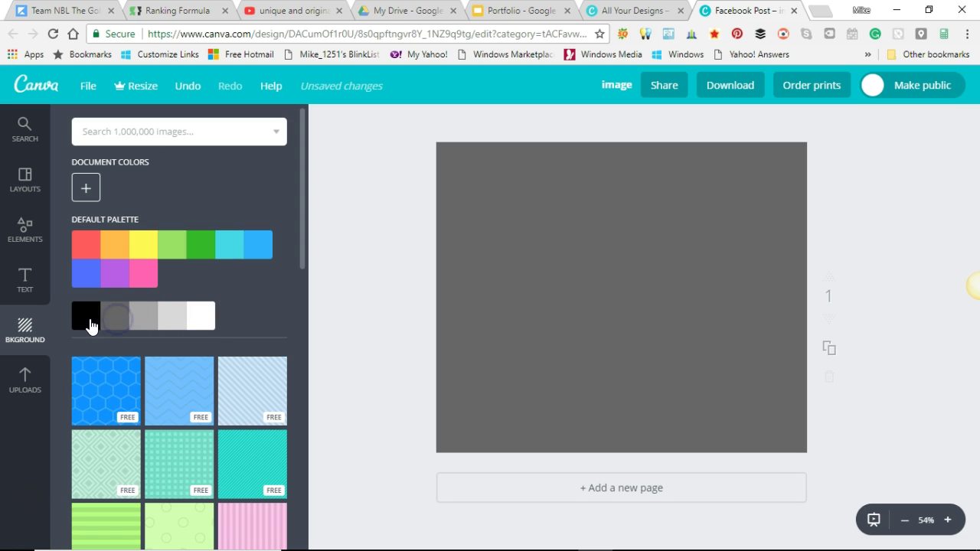
click(91, 326)
click(194, 334)
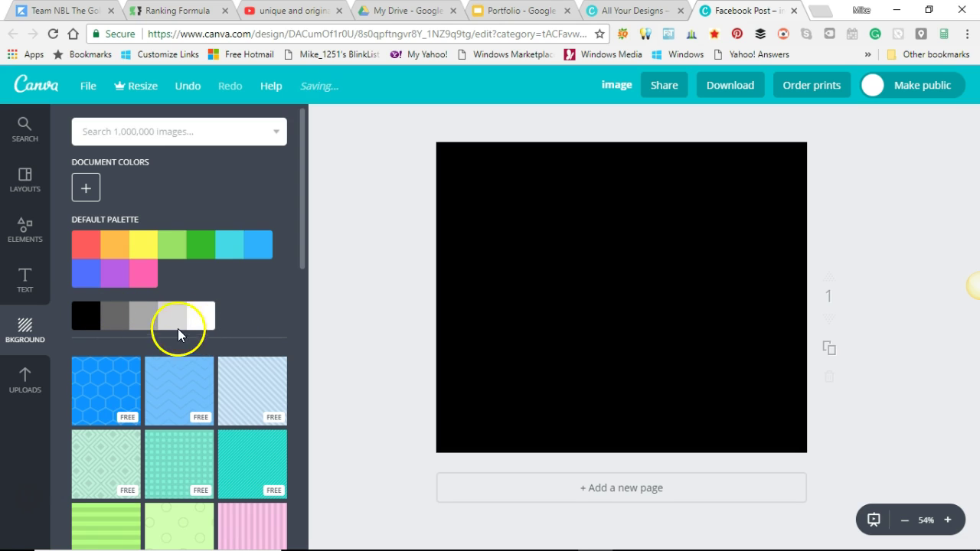
- Add a heading near the top of the black page and widen its text box
click(26, 287)
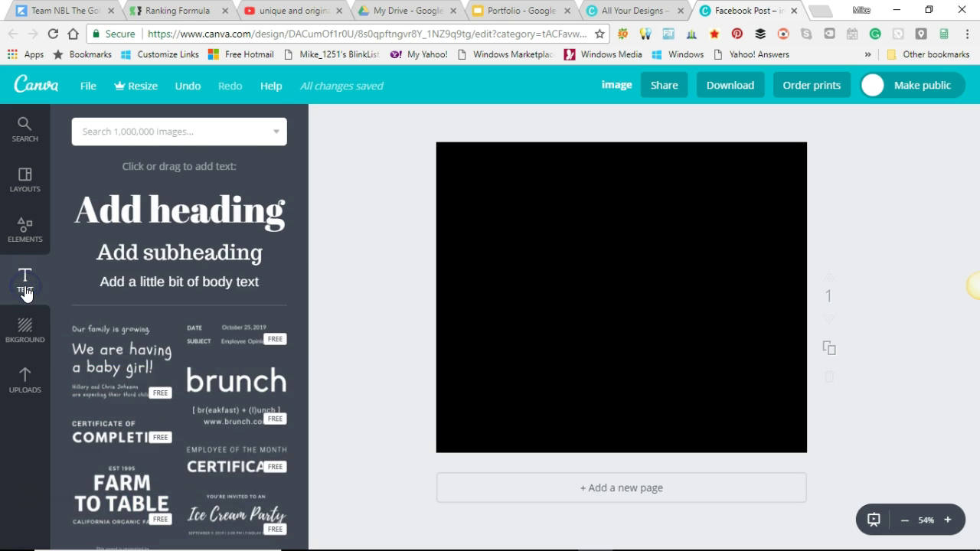
drag(165, 216, 641, 197)
double_click(574, 184)
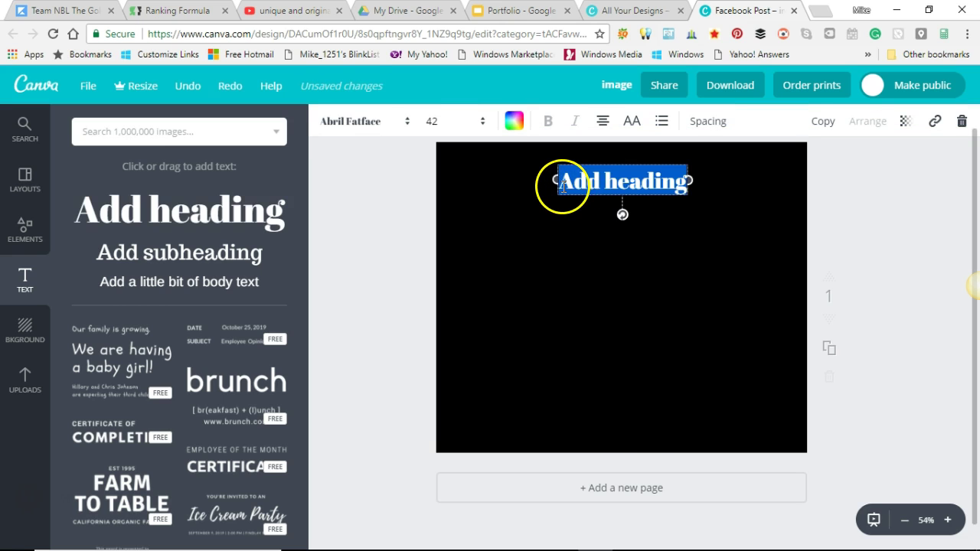
click(624, 192)
drag(688, 180, 759, 186)
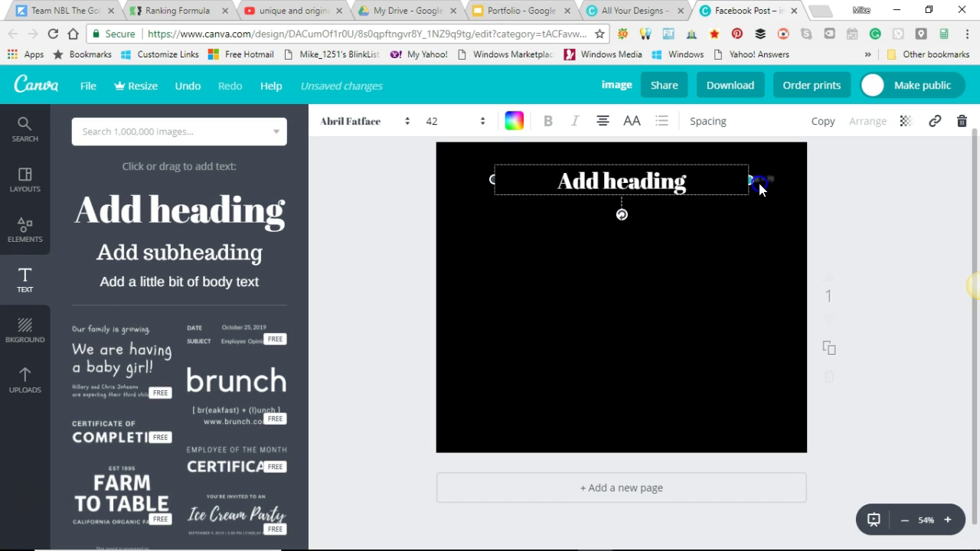
click(856, 222)
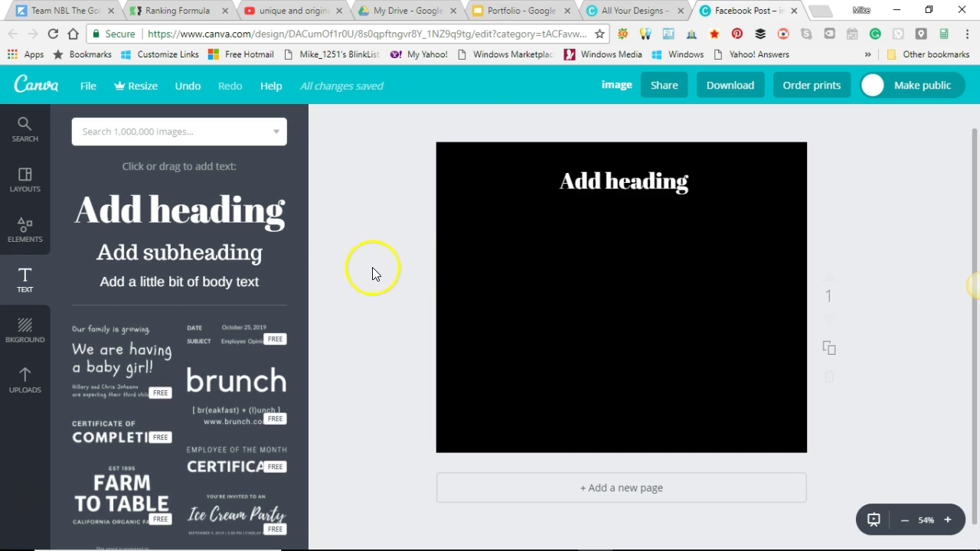
- Apply the blue hexagon pattern and shift it down, leaving a white top band with Add heading
click(28, 337)
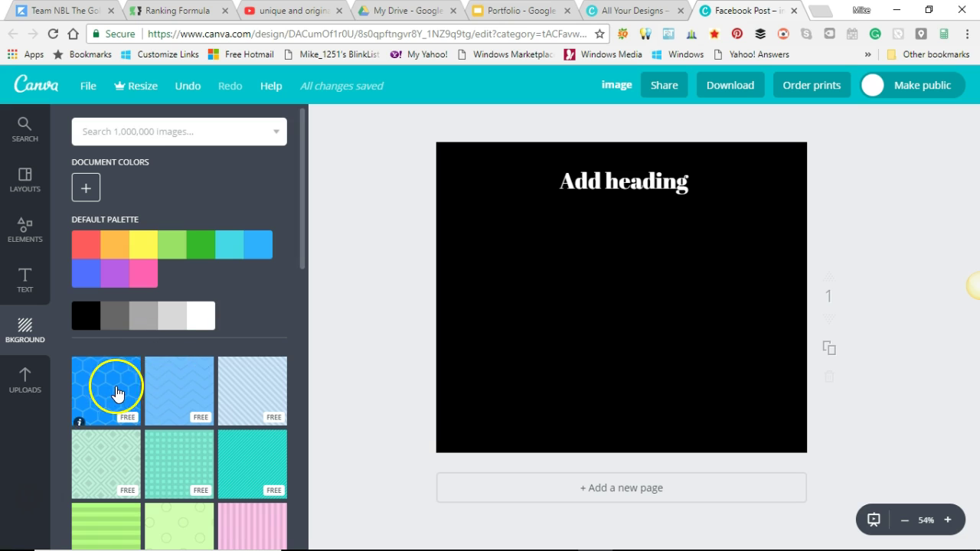
click(113, 393)
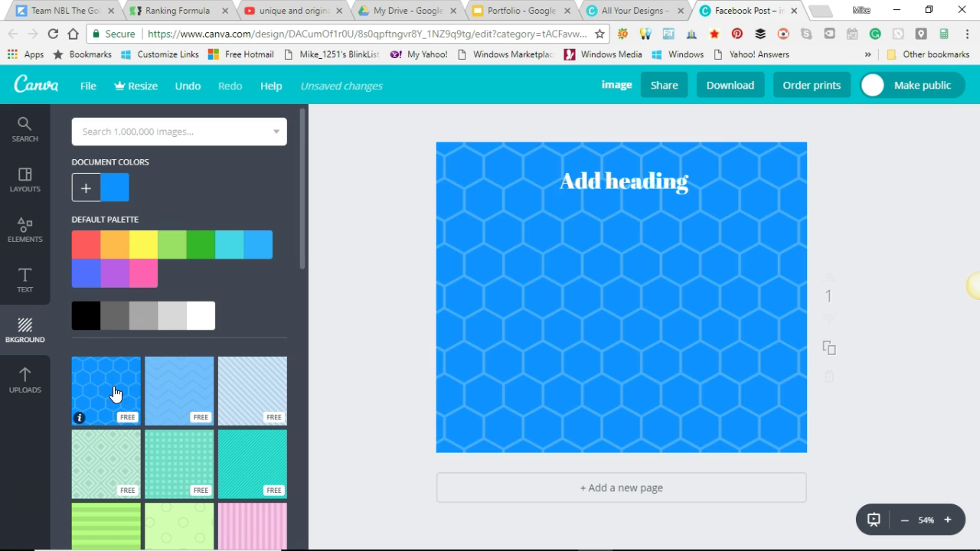
click(487, 187)
drag(541, 219, 546, 328)
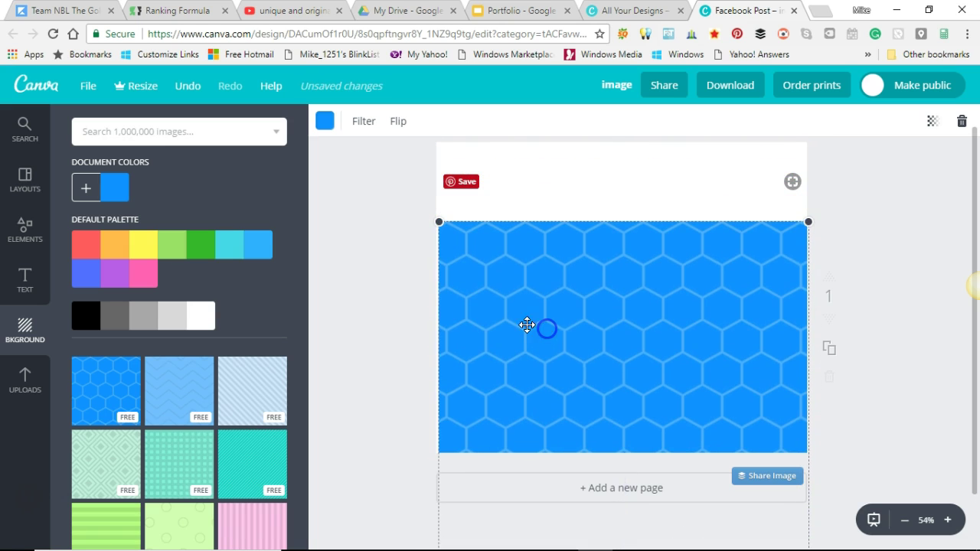
click(385, 288)
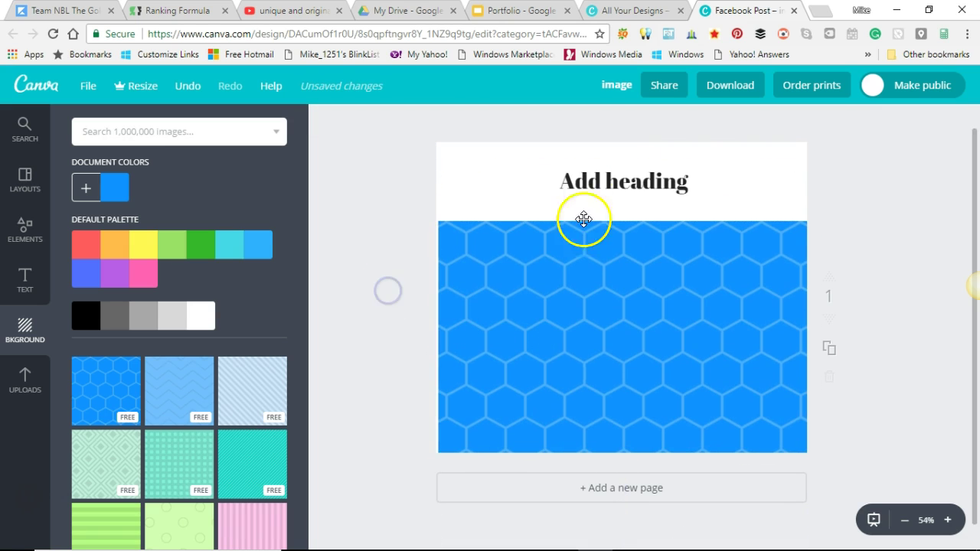
double_click(691, 185)
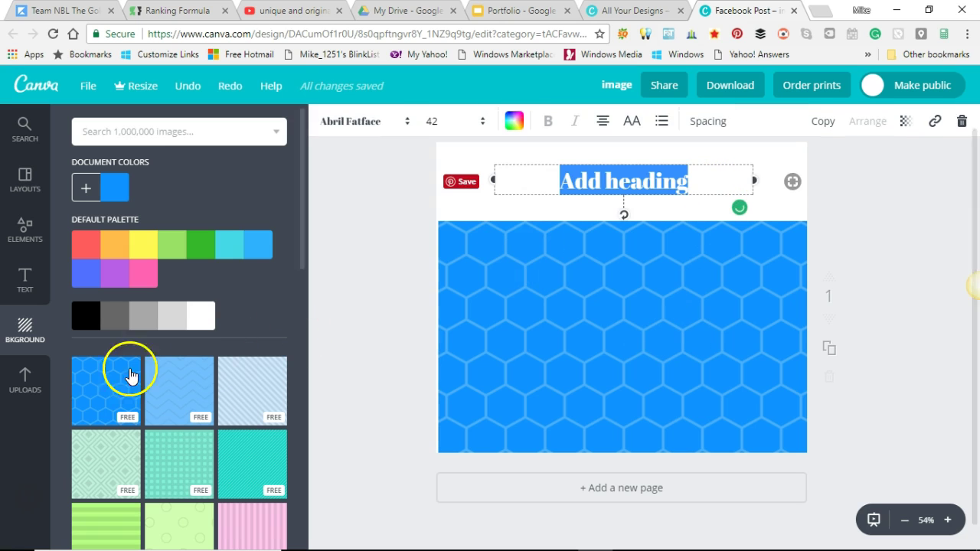
click(25, 379)
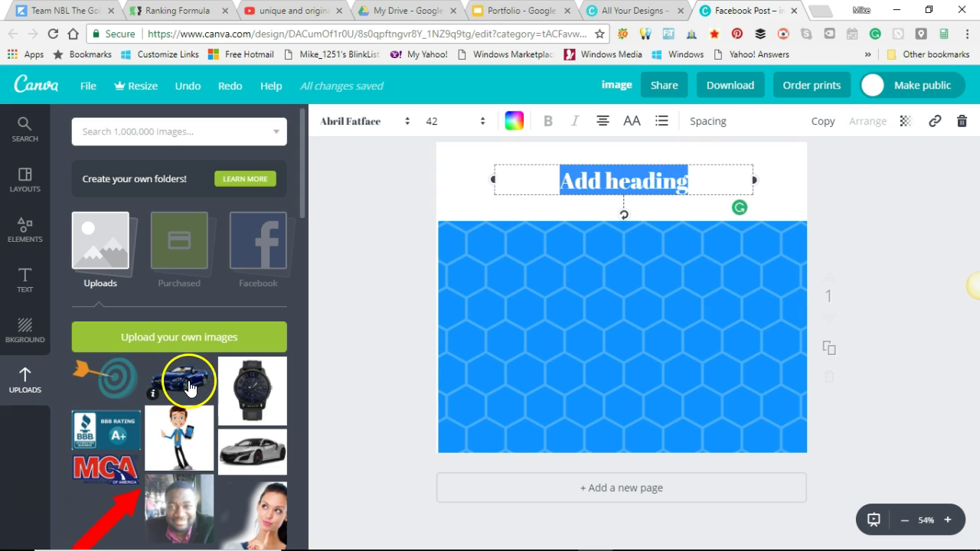
- Place the watch image on the page and resize the hexagon element to the right edge
drag(249, 386, 590, 364)
drag(459, 226, 489, 229)
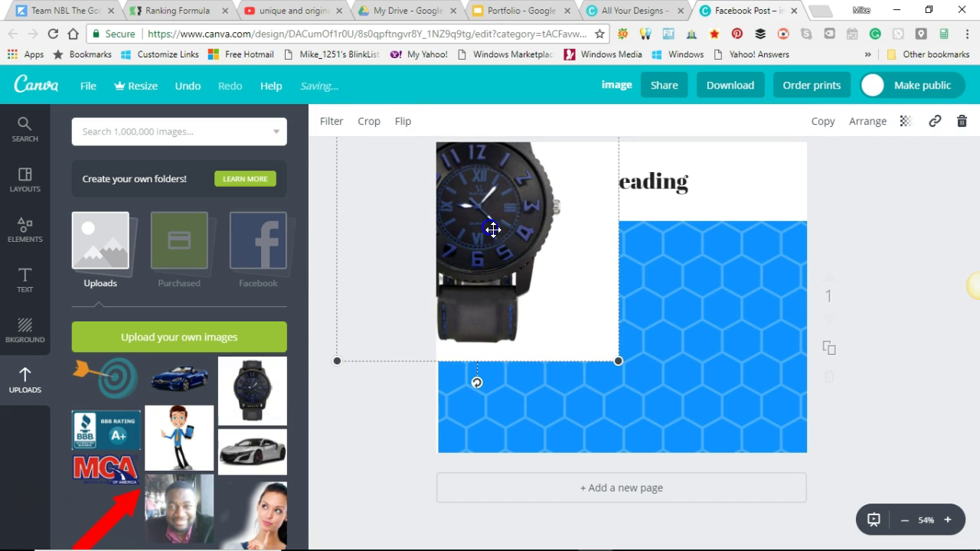
click(685, 282)
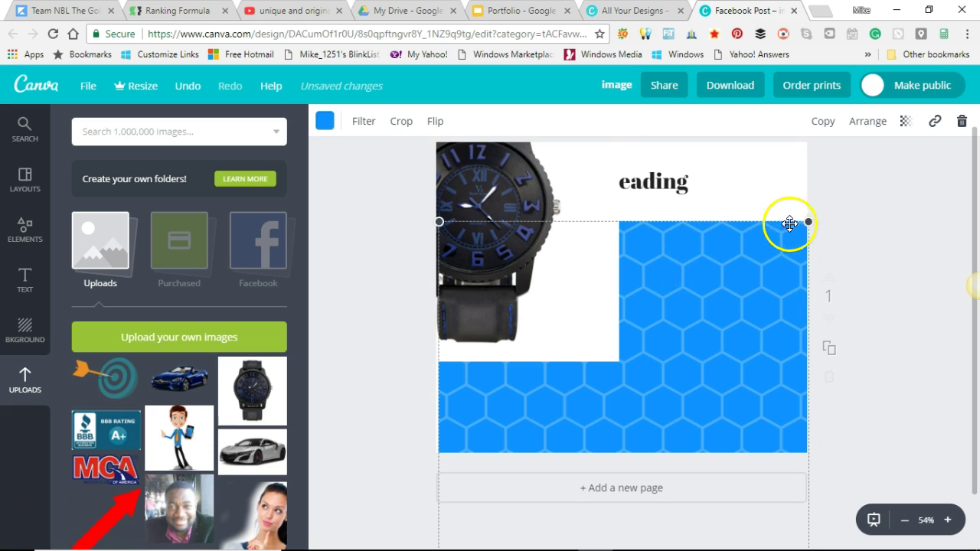
drag(804, 222, 781, 251)
drag(665, 317, 686, 370)
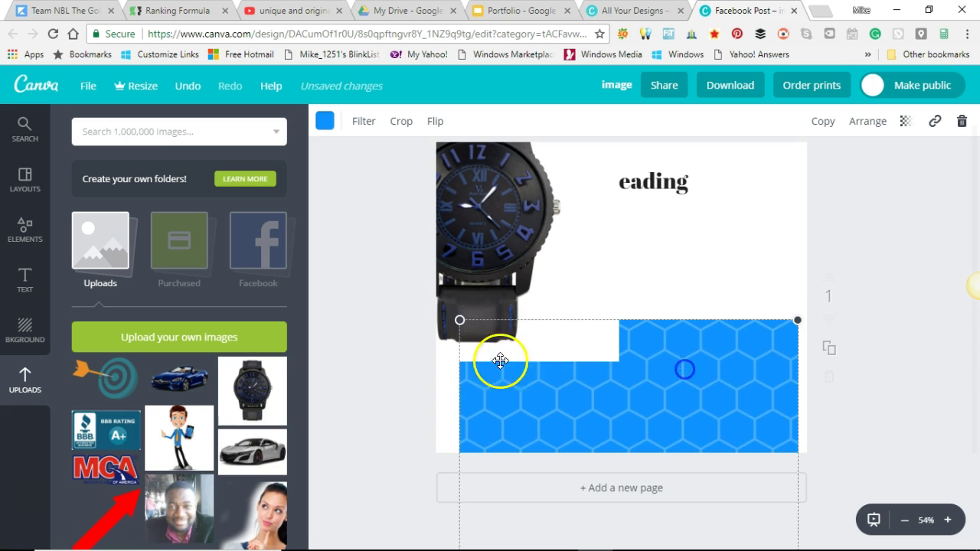
drag(459, 320, 418, 309)
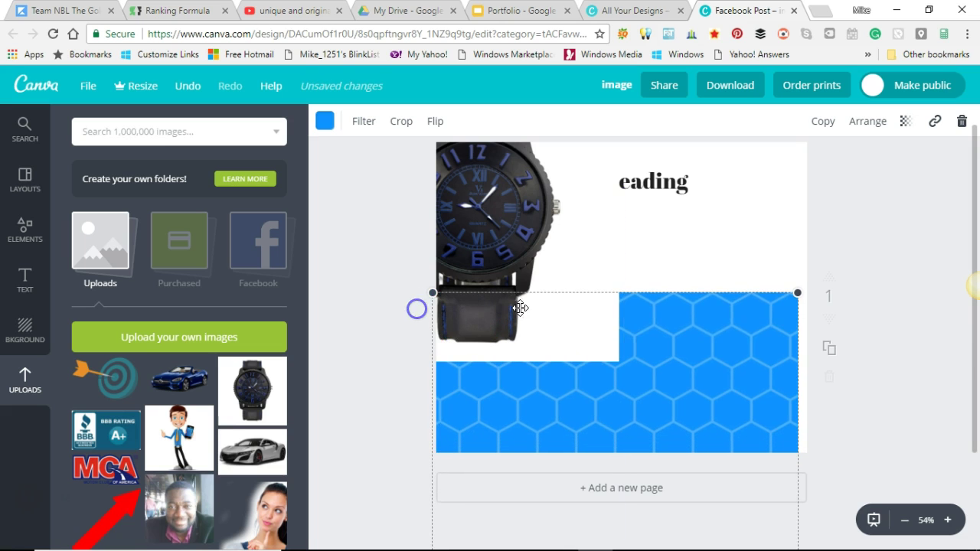
drag(801, 294, 823, 291)
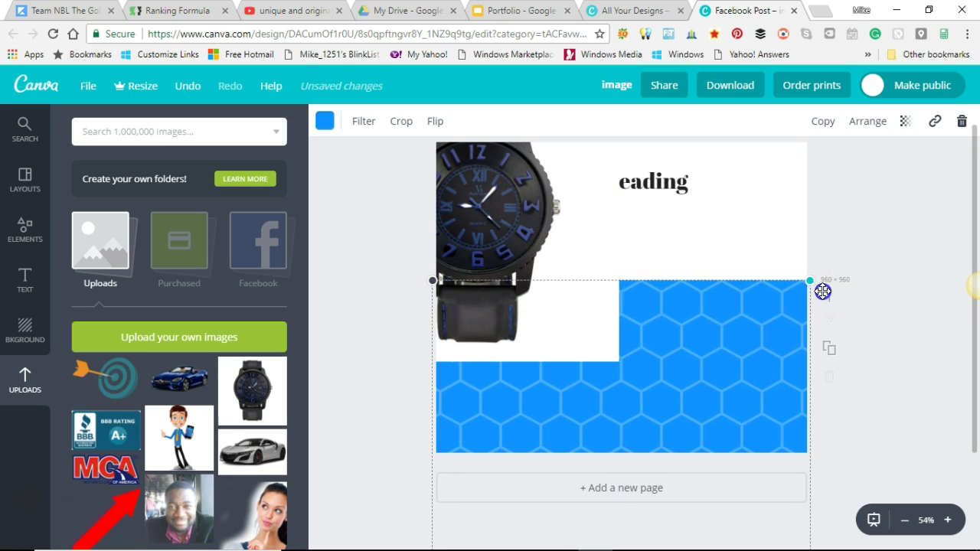
- Scale the watch image down and shift it slightly right at the upper left
click(581, 329)
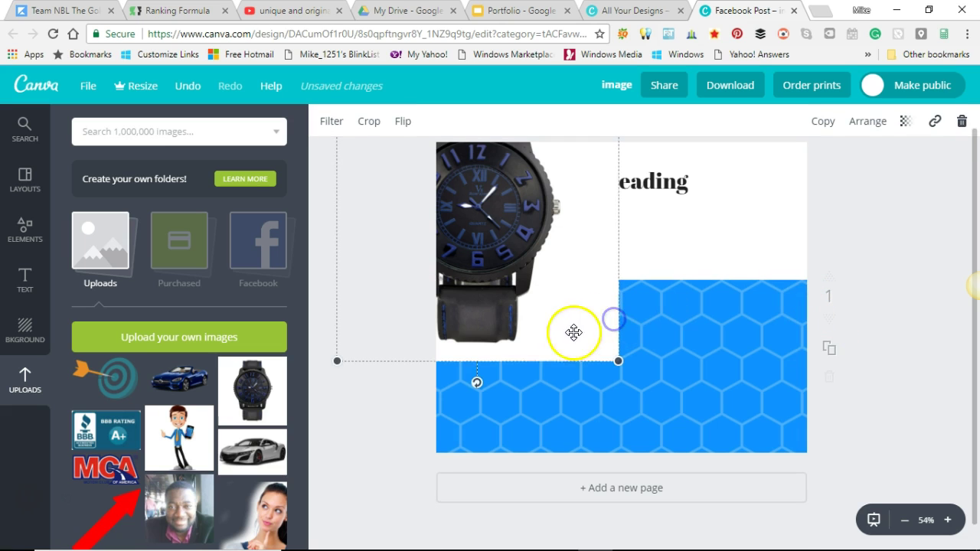
drag(618, 360, 554, 265)
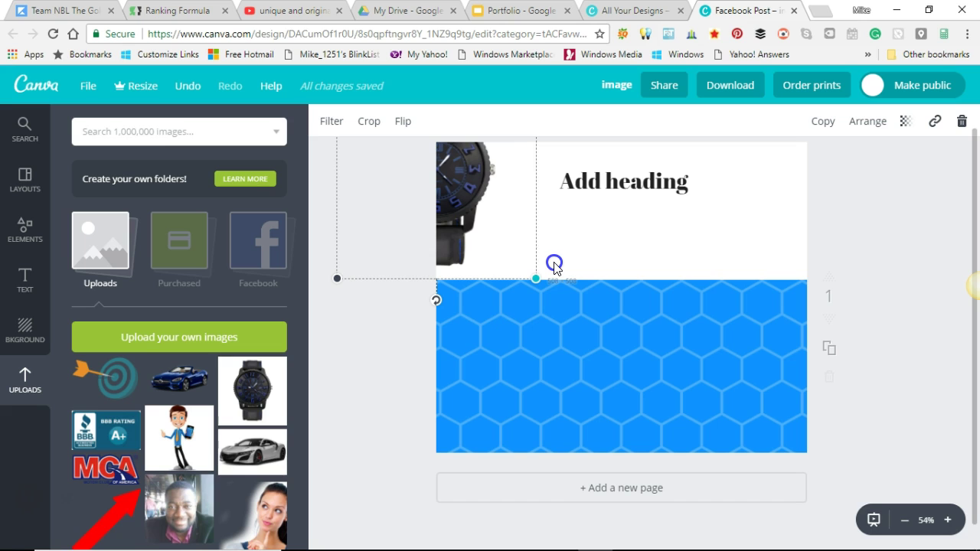
drag(512, 225, 545, 236)
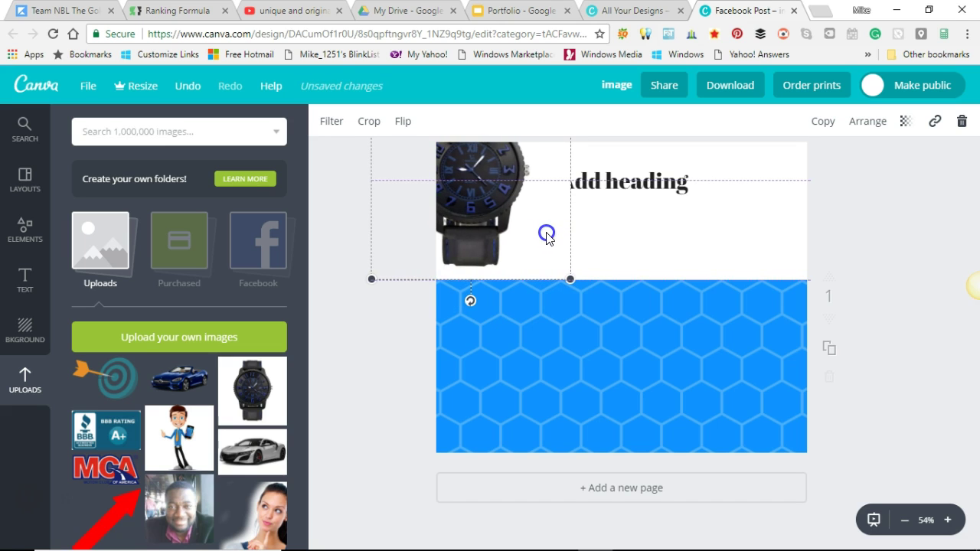
click(904, 261)
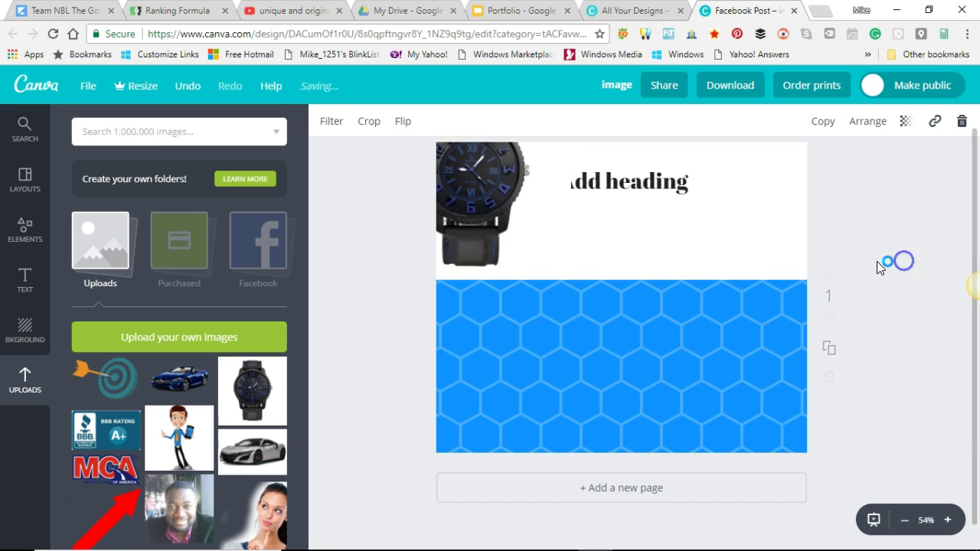
scroll(873, 262, up, 1)
- Move the watch up and drag Add heading out from behind it to the right
drag(487, 256, 522, 300)
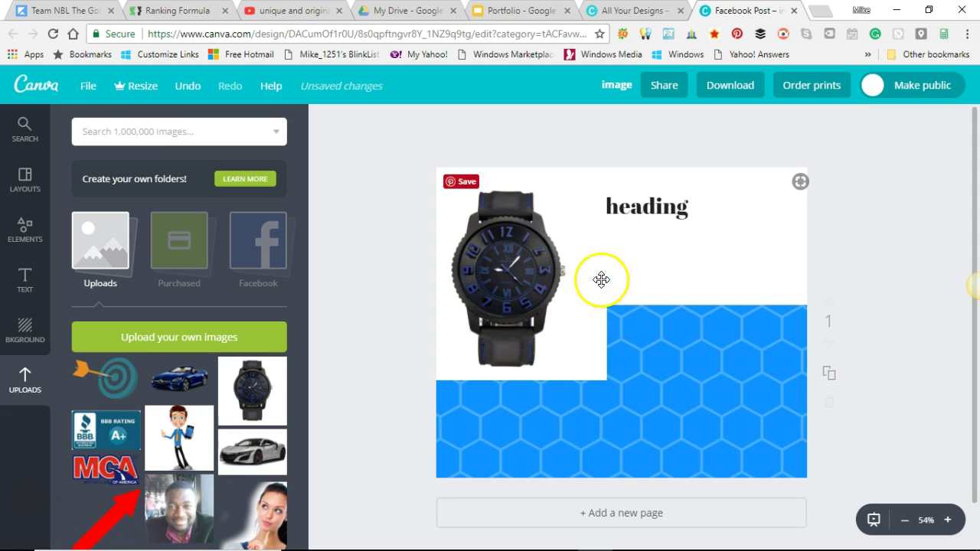
click(675, 221)
drag(680, 221, 702, 243)
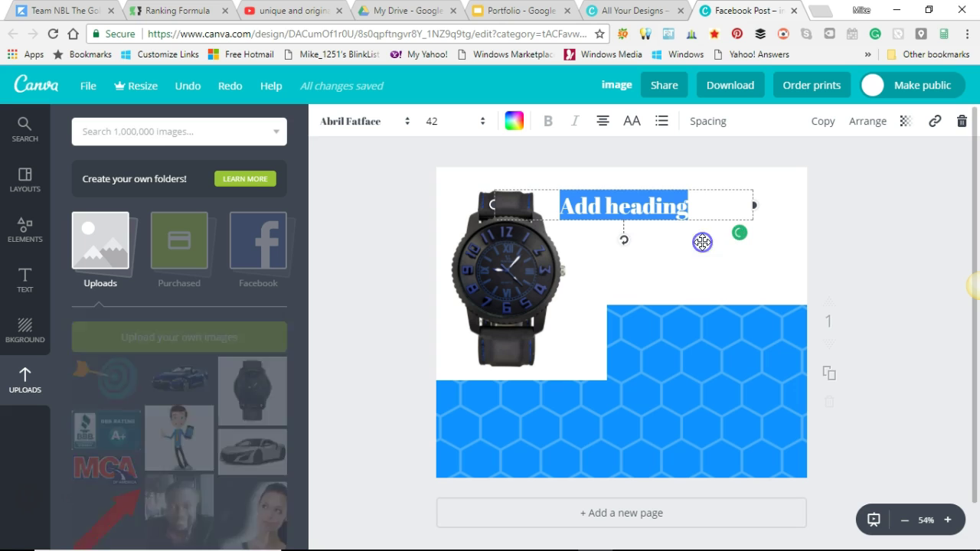
click(833, 217)
drag(640, 210, 727, 227)
click(861, 244)
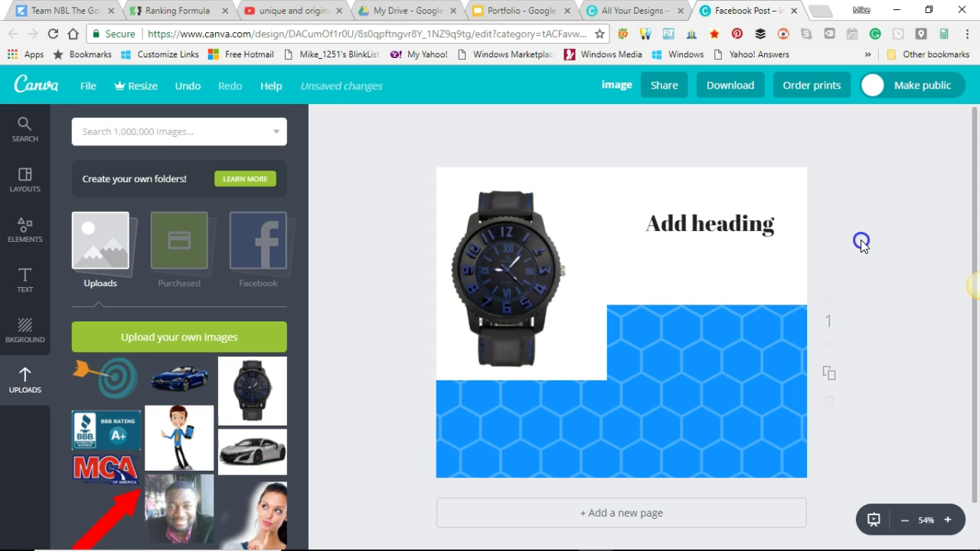
- Send the watch back two layers behind the hexagon band and nudge it up
click(680, 321)
click(521, 264)
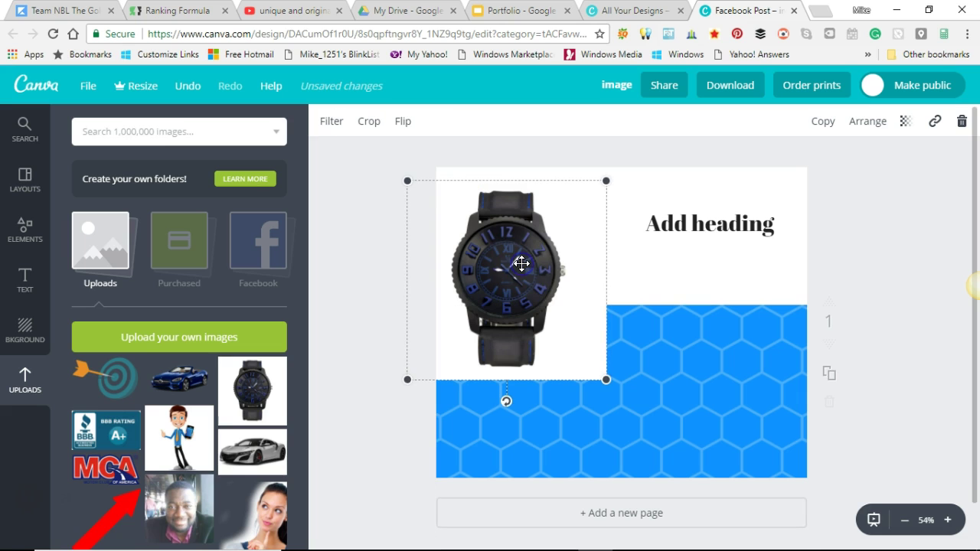
click(877, 123)
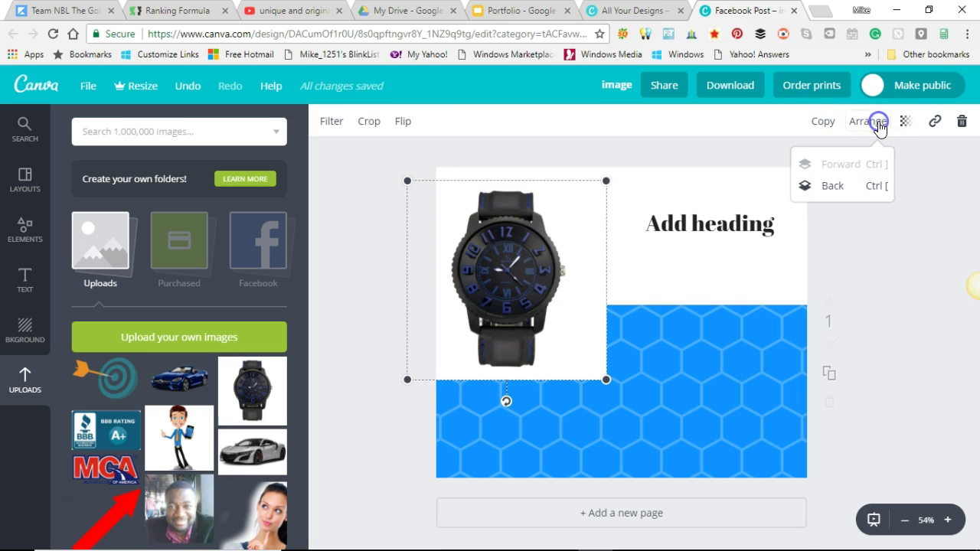
click(823, 191)
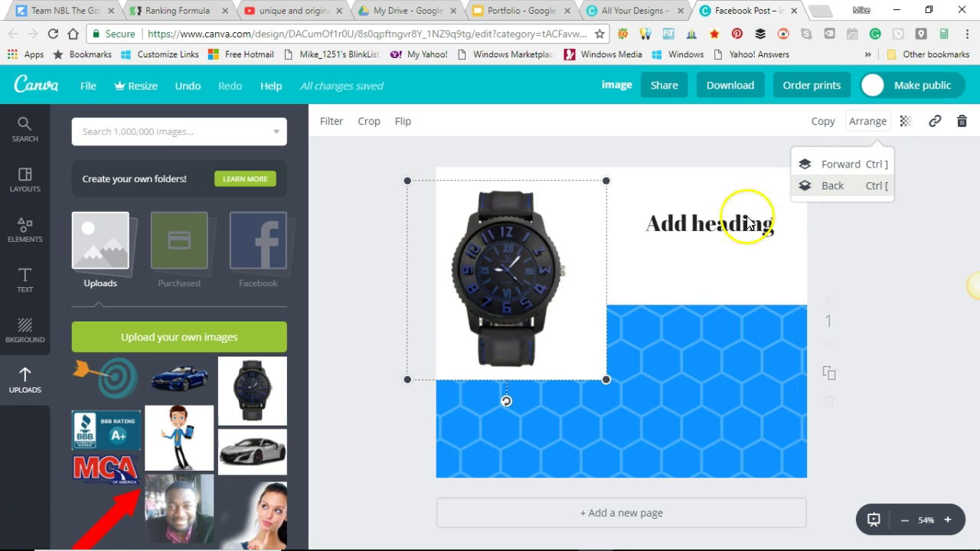
click(593, 298)
click(868, 124)
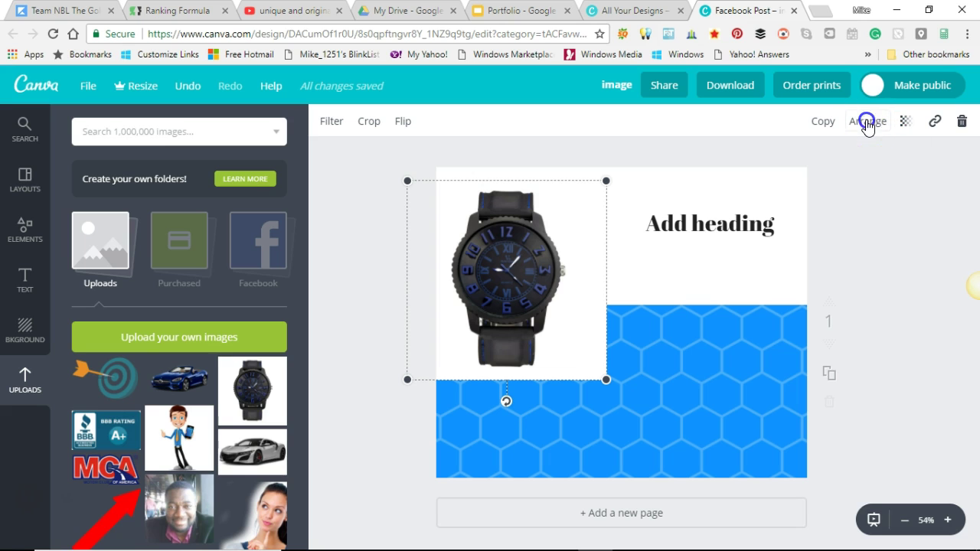
click(833, 187)
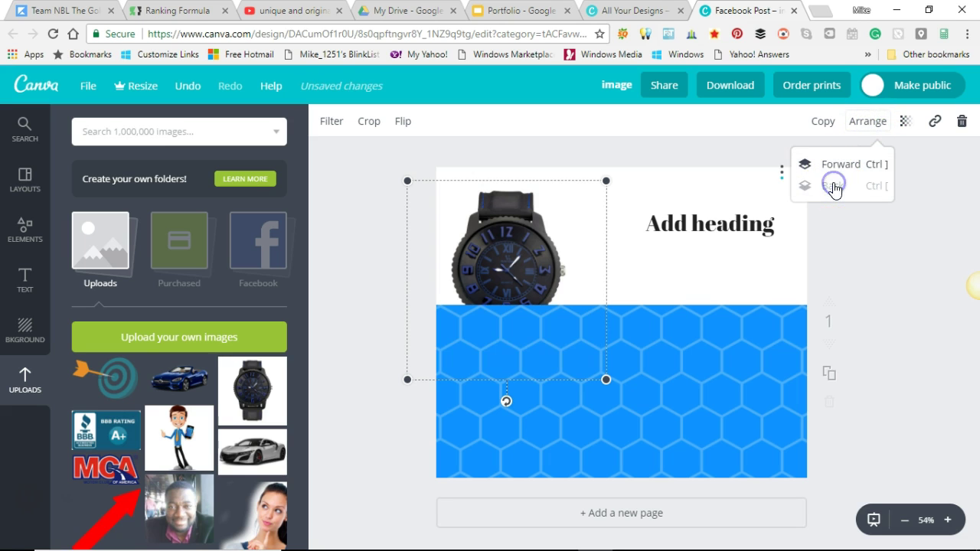
drag(506, 233, 506, 213)
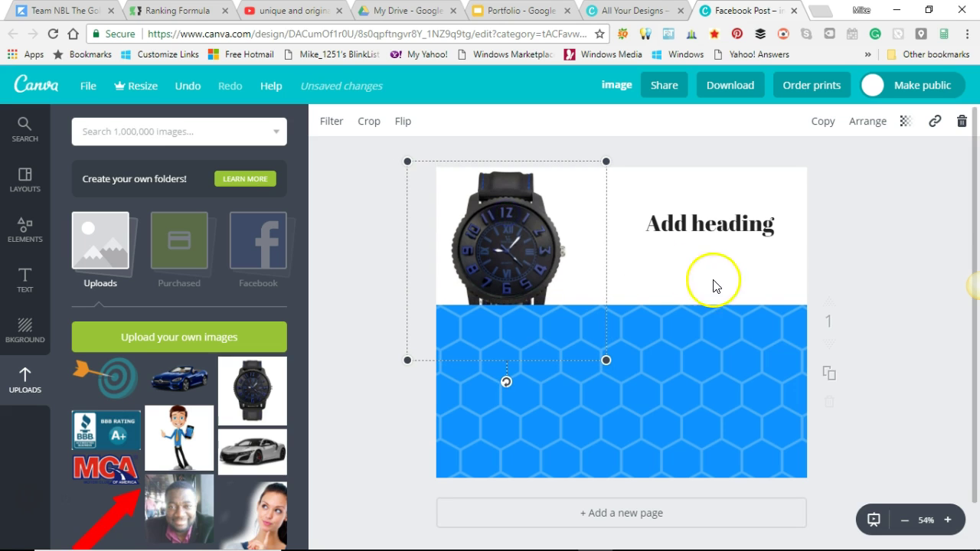
- Narrow and reposition the heading box and make its text red
click(862, 282)
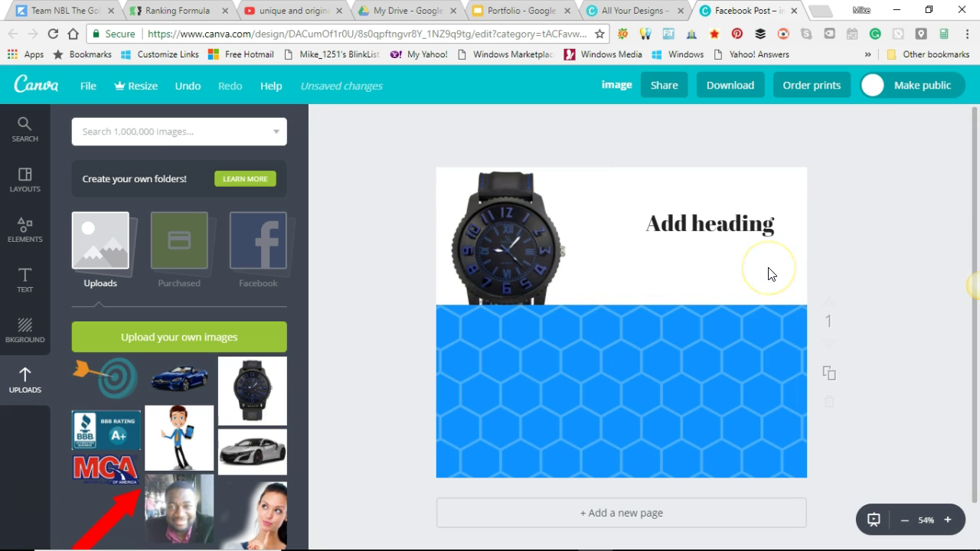
click(744, 225)
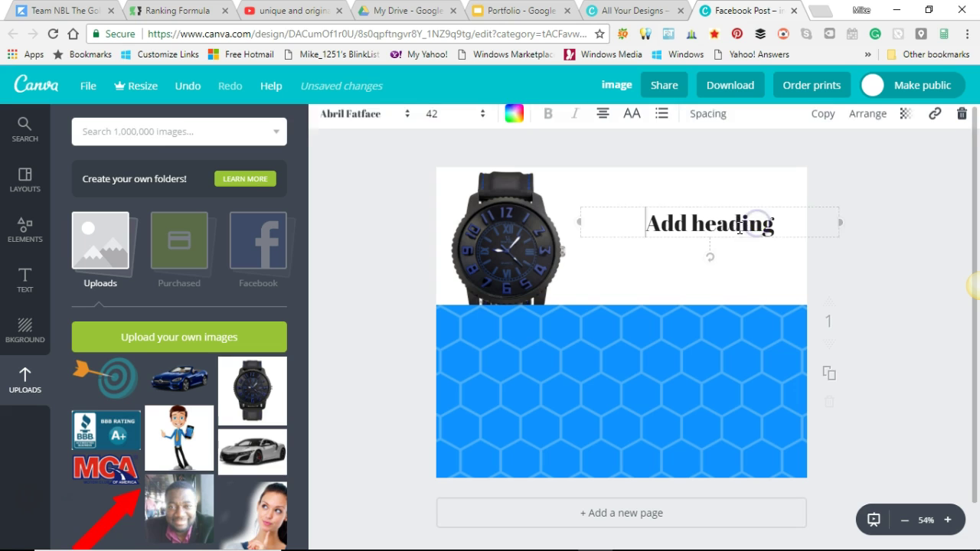
drag(843, 222, 780, 222)
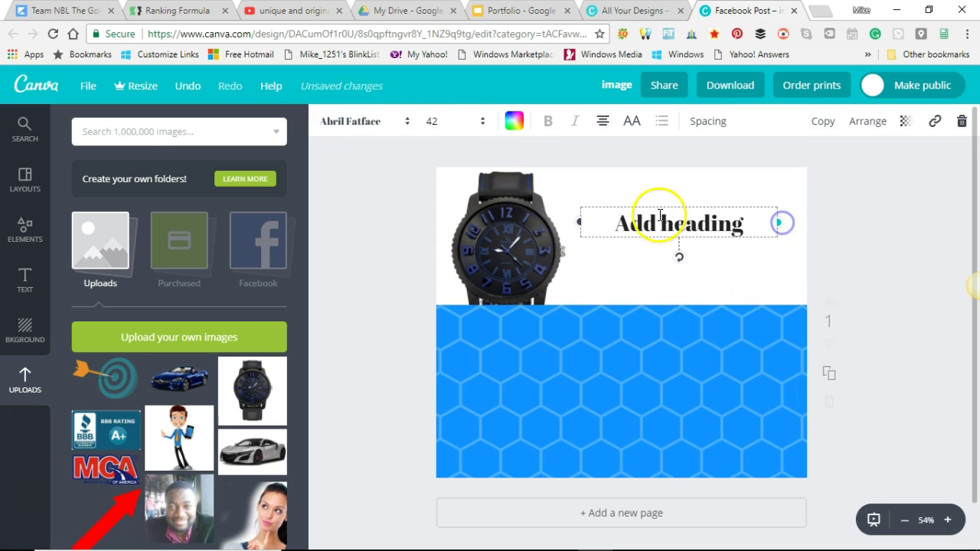
drag(672, 206, 681, 197)
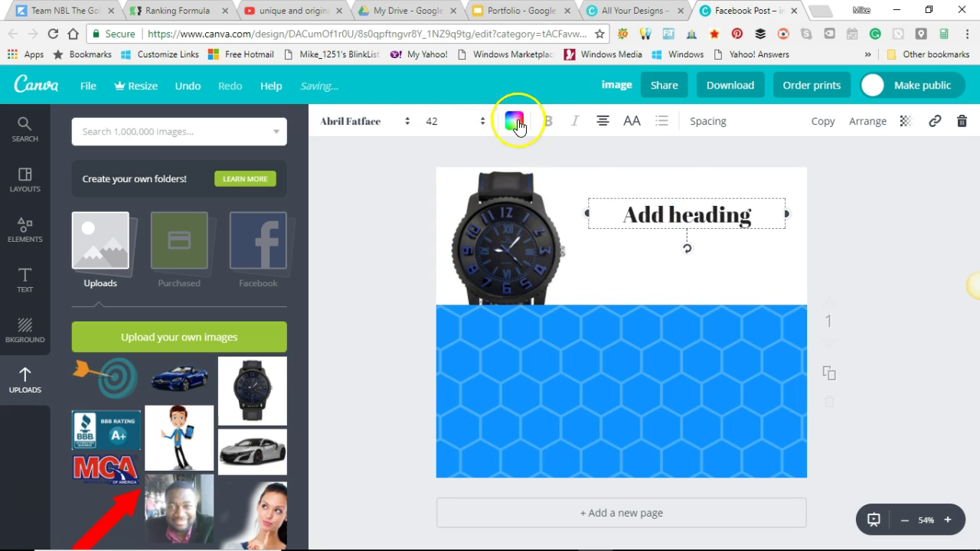
click(514, 121)
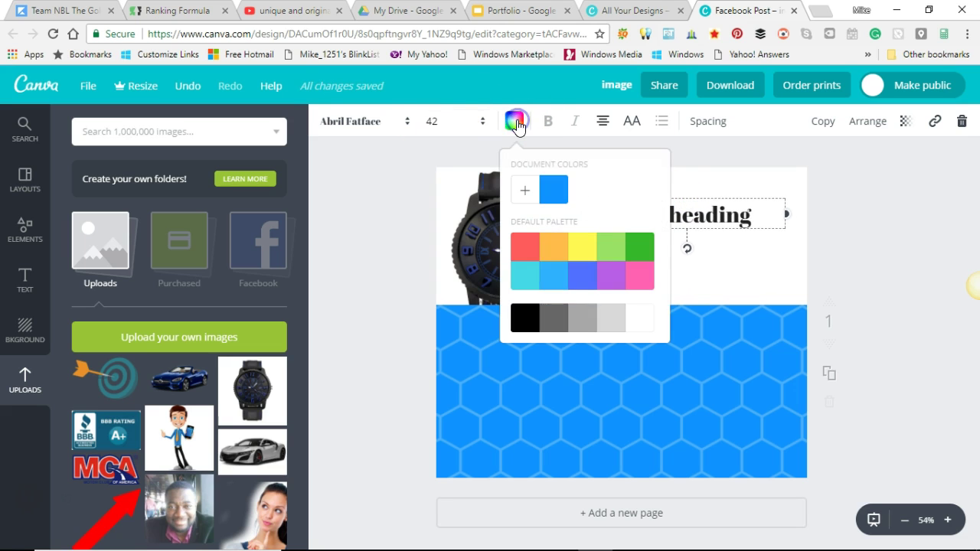
click(532, 254)
click(689, 249)
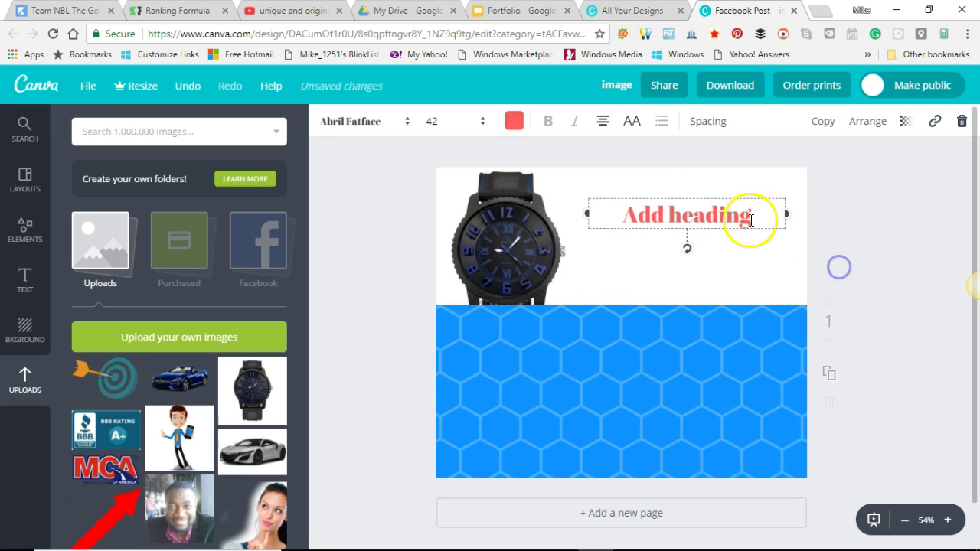
drag(790, 217, 792, 216)
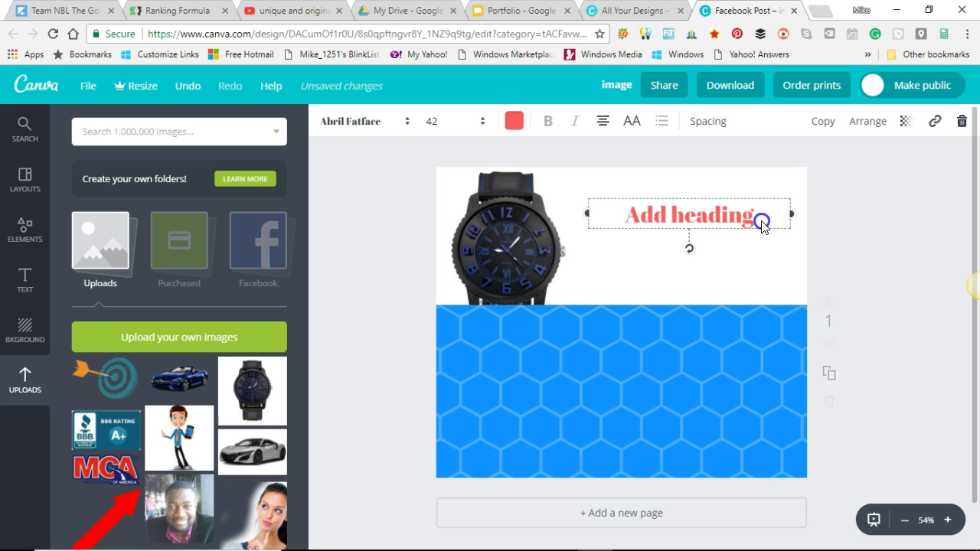
- Replace the heading text with 'Awesome Watch' and 'Sale Today Only!' on two lines
double_click(762, 222)
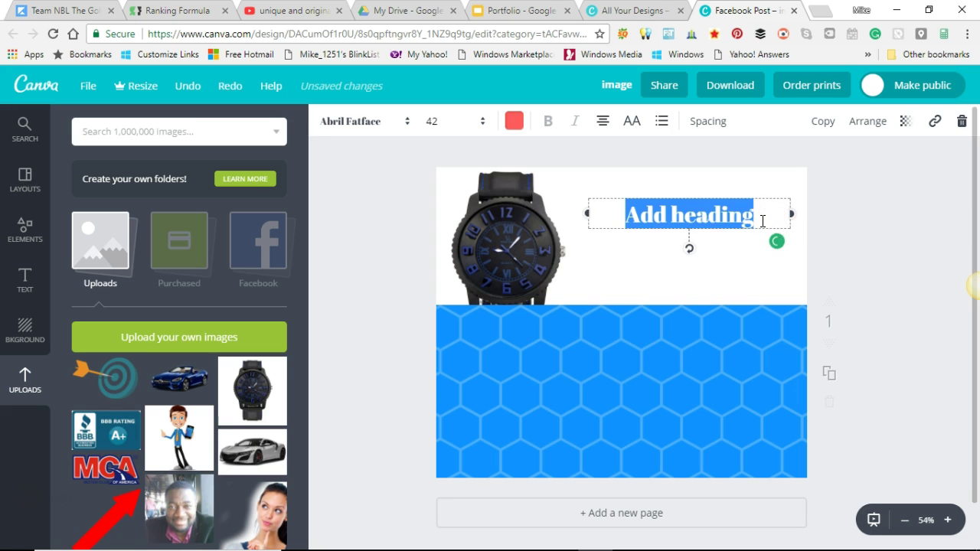
text(Awe)
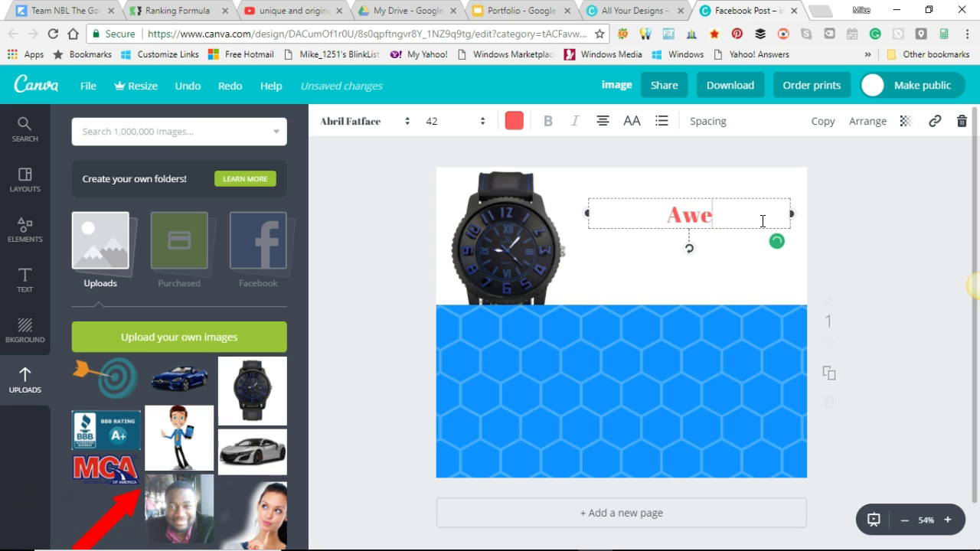
text(some Watch)
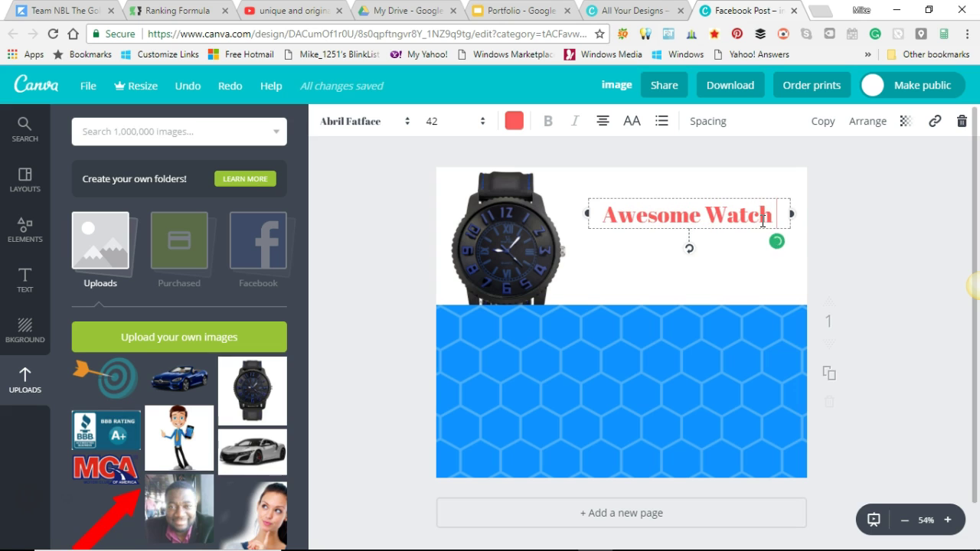
key(Return)
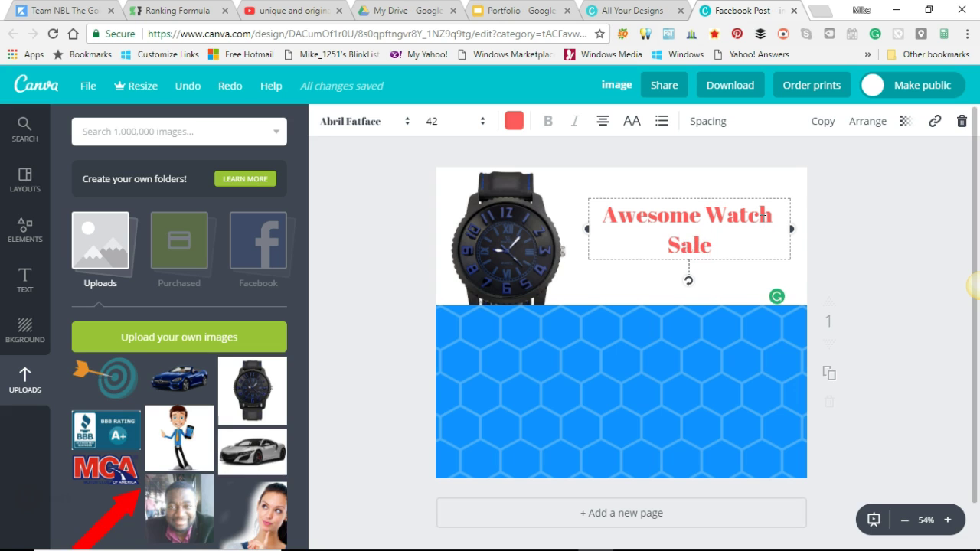
text(Sale Today Only)
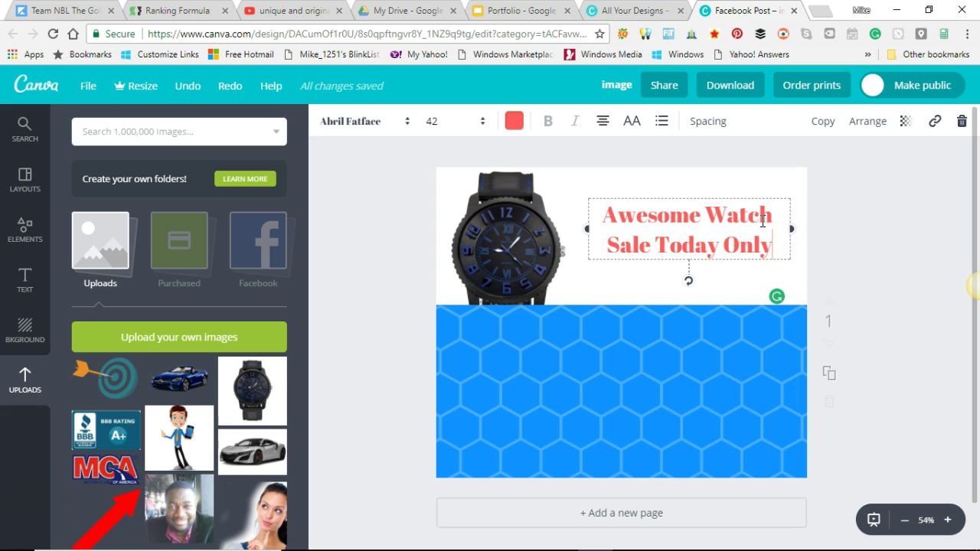
text(!)
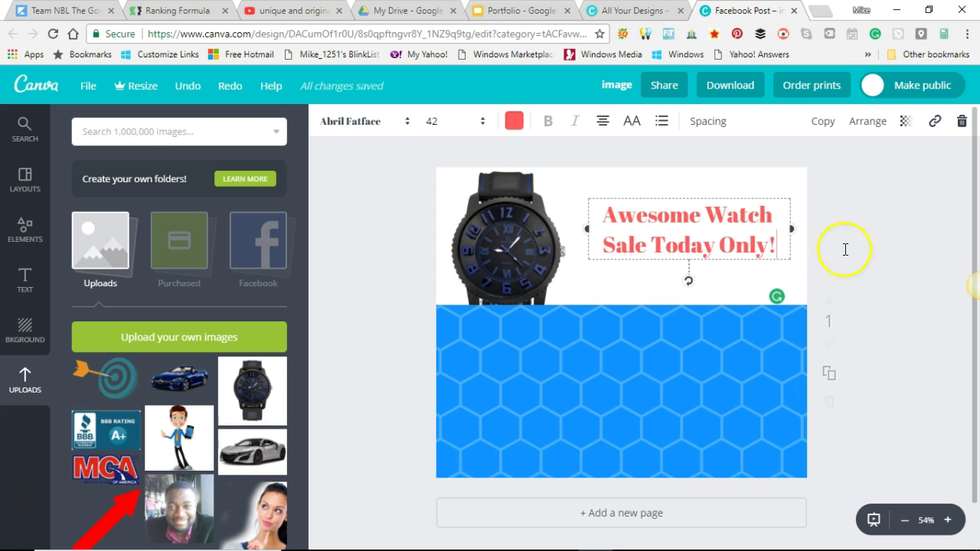
- Widen the sale heading box on both sides
click(869, 244)
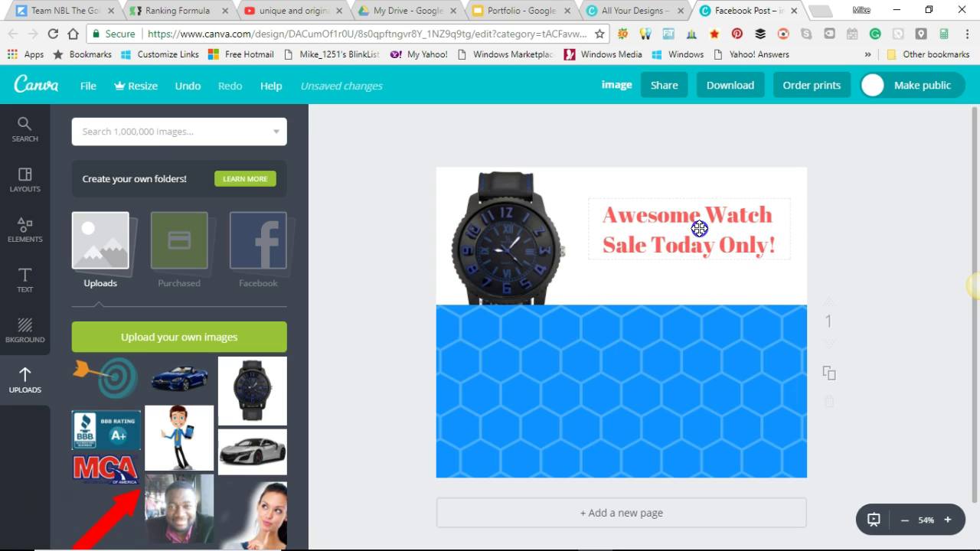
click(602, 235)
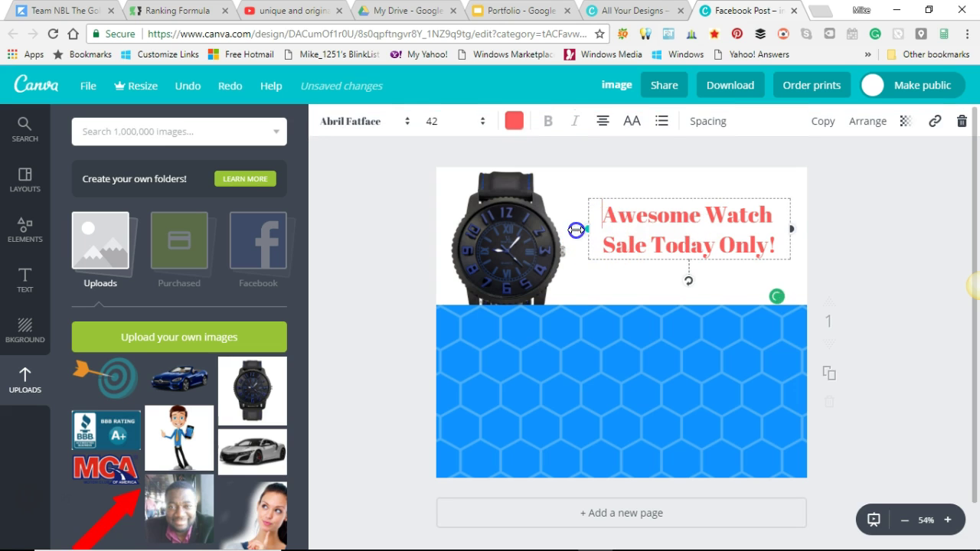
drag(576, 230, 574, 229)
drag(788, 230, 794, 230)
click(836, 263)
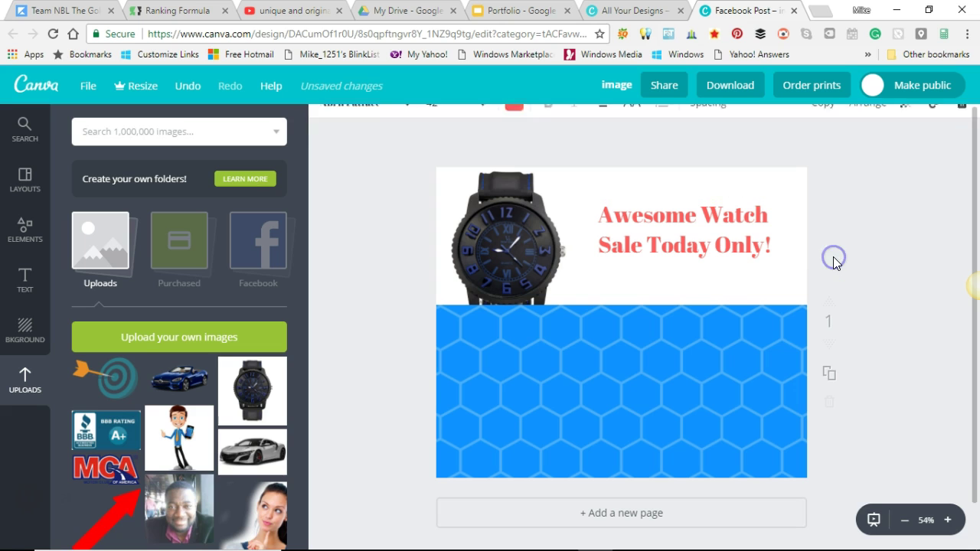
- Resize and move the blue hexagon image to span the full page width
click(520, 310)
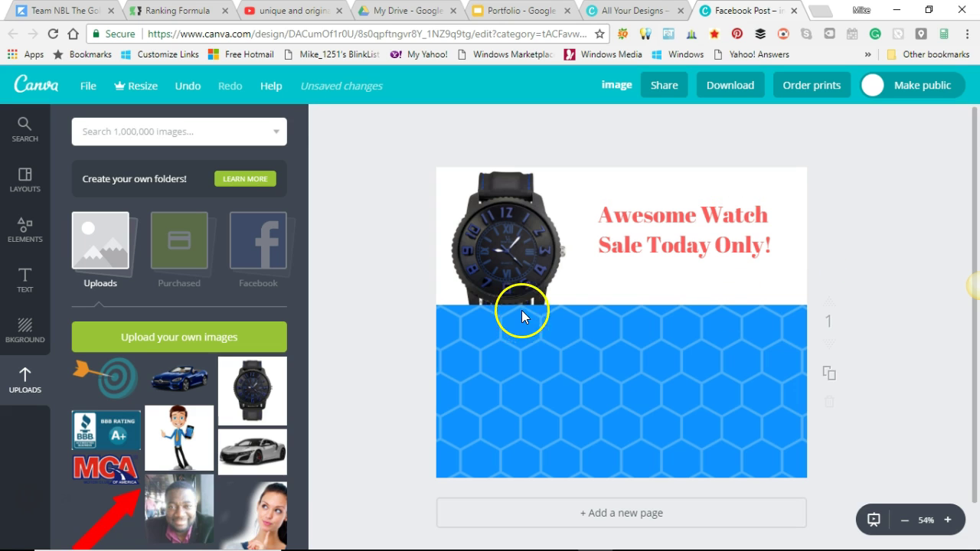
drag(431, 307, 439, 360)
drag(597, 367, 570, 370)
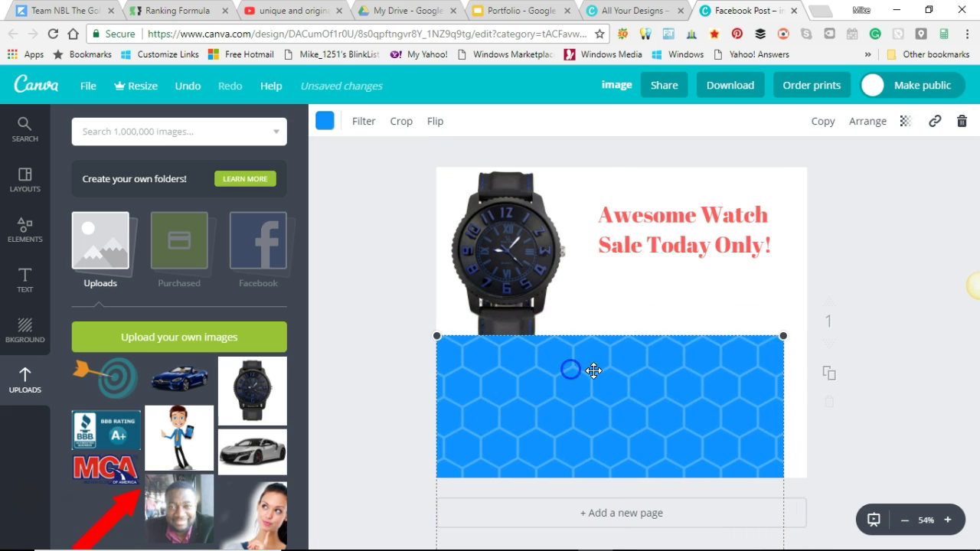
drag(783, 335, 832, 340)
mouse_move(661, 352)
mouse_down()
mouse_move(662, 374)
mouse_move(660, 359)
mouse_up()
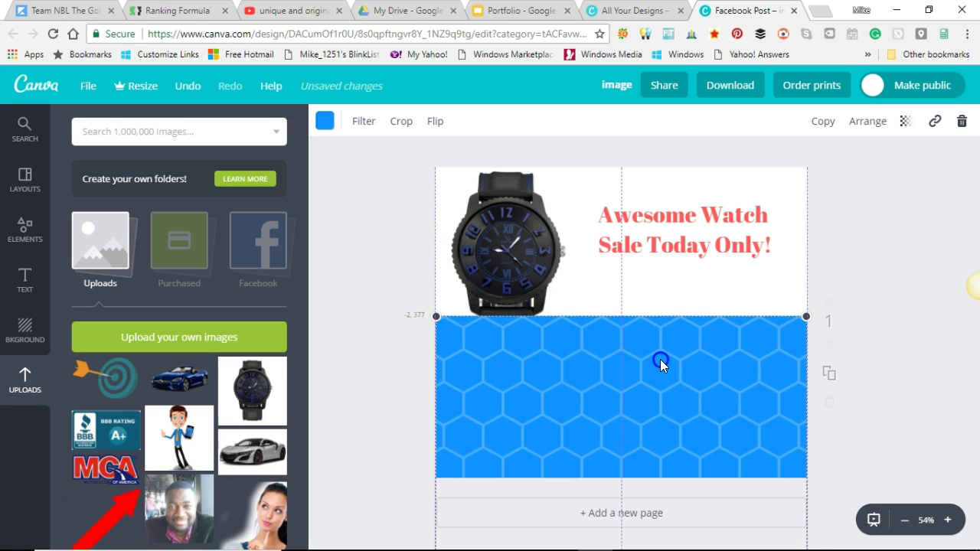
click(856, 320)
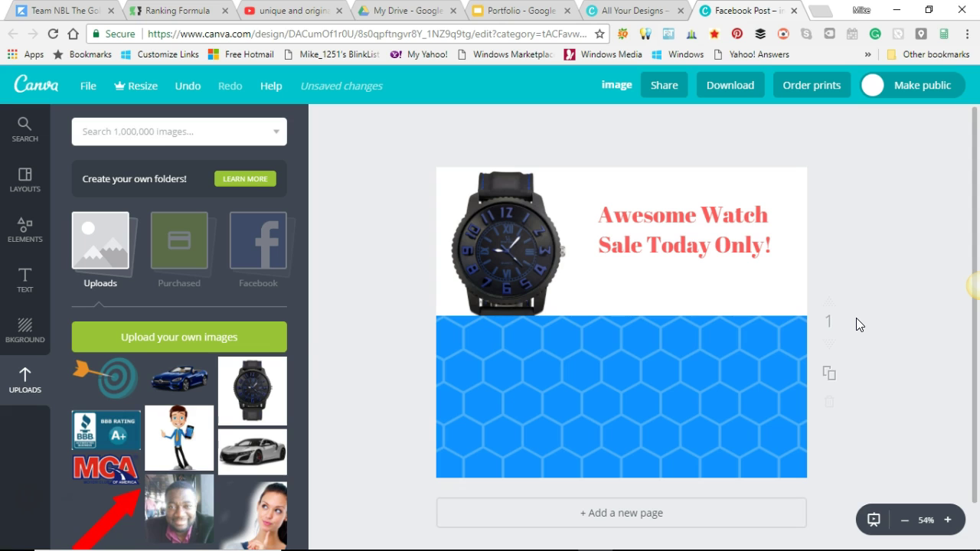
- Place the target-and-dart image, shrink it, and position it beneath the sale heading
drag(218, 387, 664, 295)
click(719, 324)
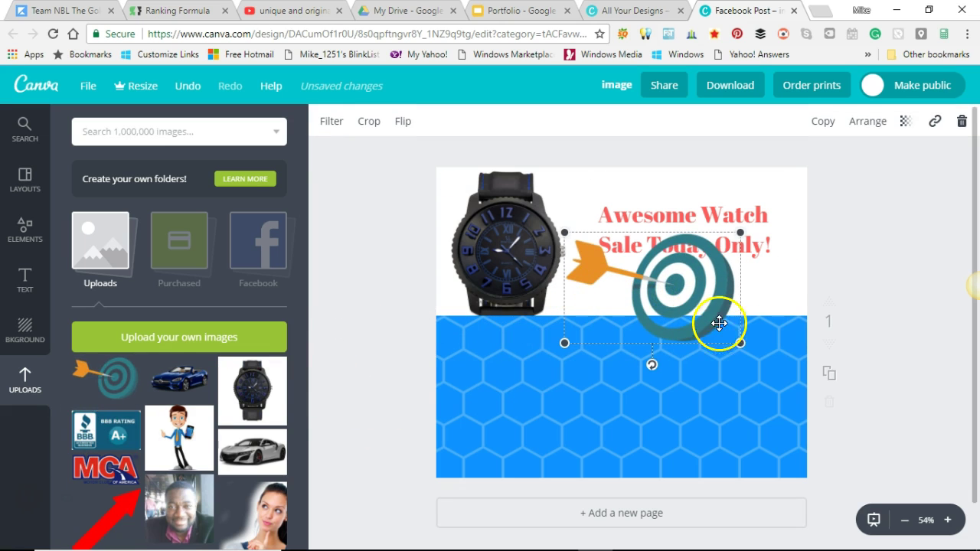
drag(742, 343, 680, 304)
drag(634, 262, 654, 272)
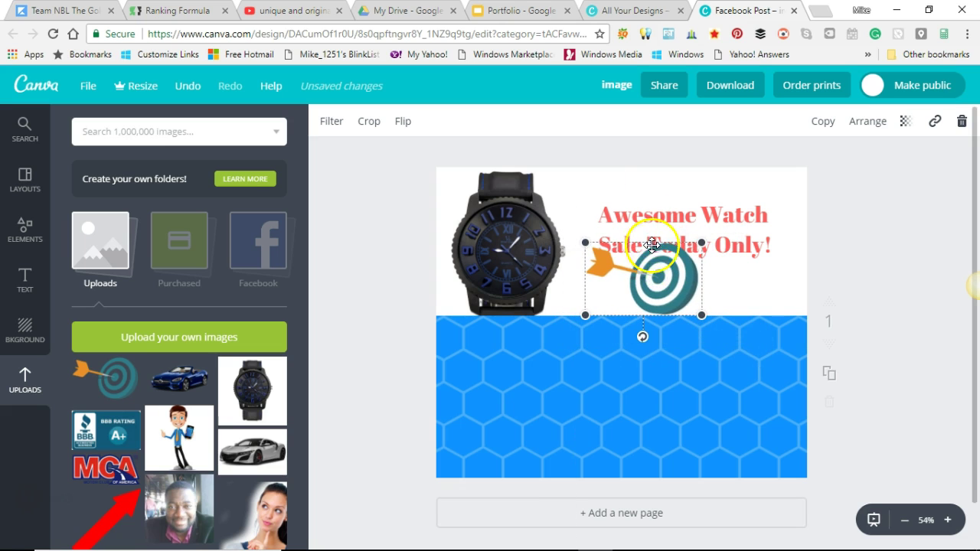
mouse_move(702, 242)
mouse_down()
mouse_move(675, 259)
mouse_move(677, 284)
mouse_move(640, 285)
mouse_move(700, 307)
mouse_up()
click(882, 303)
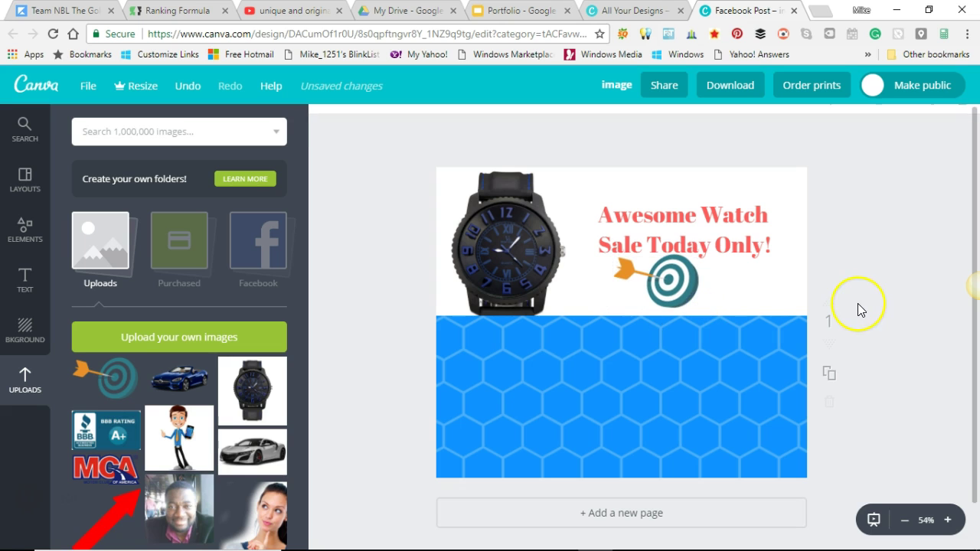
click(684, 284)
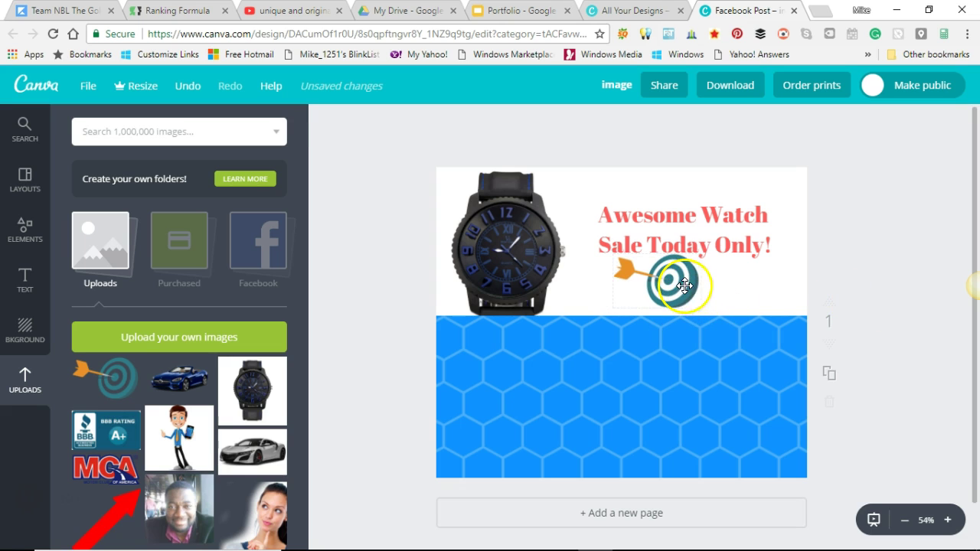
drag(684, 288, 684, 291)
click(853, 302)
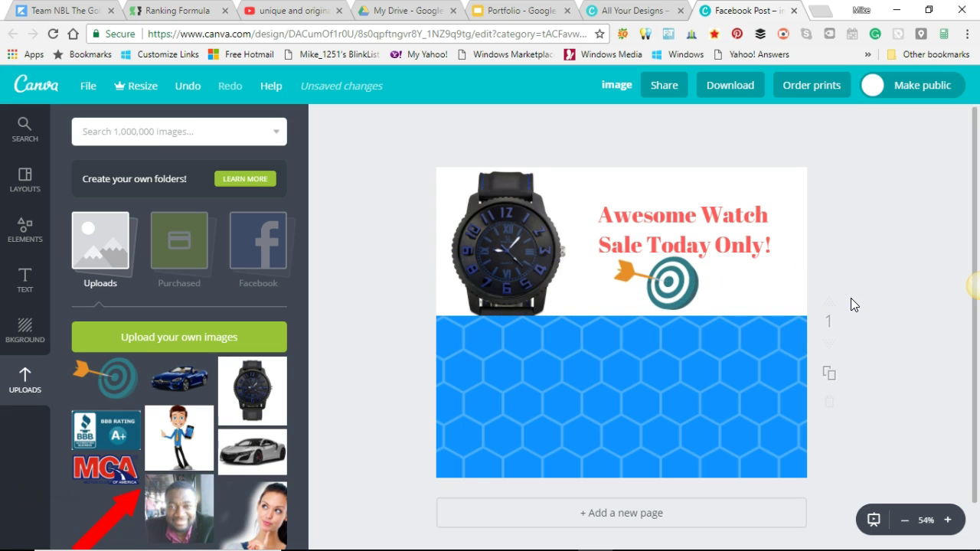
click(615, 85)
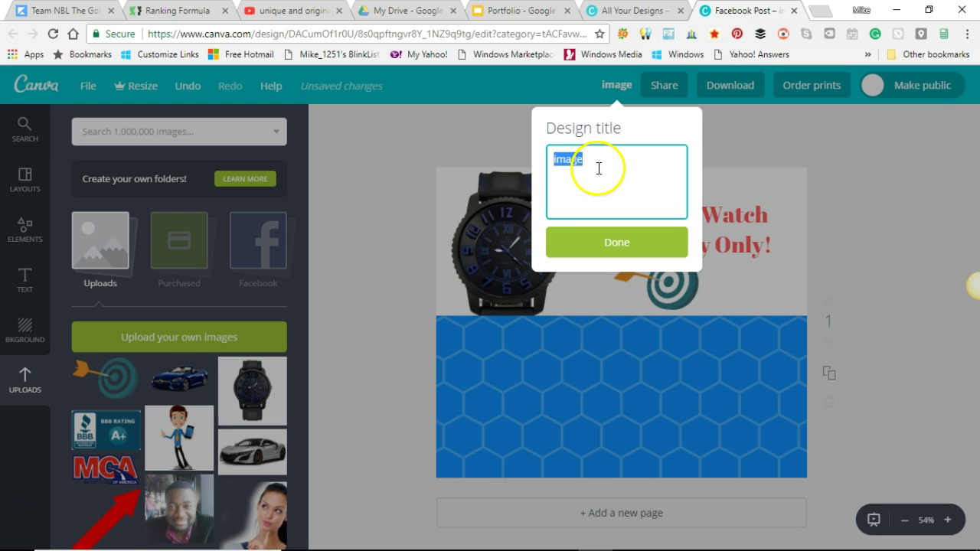
click(615, 247)
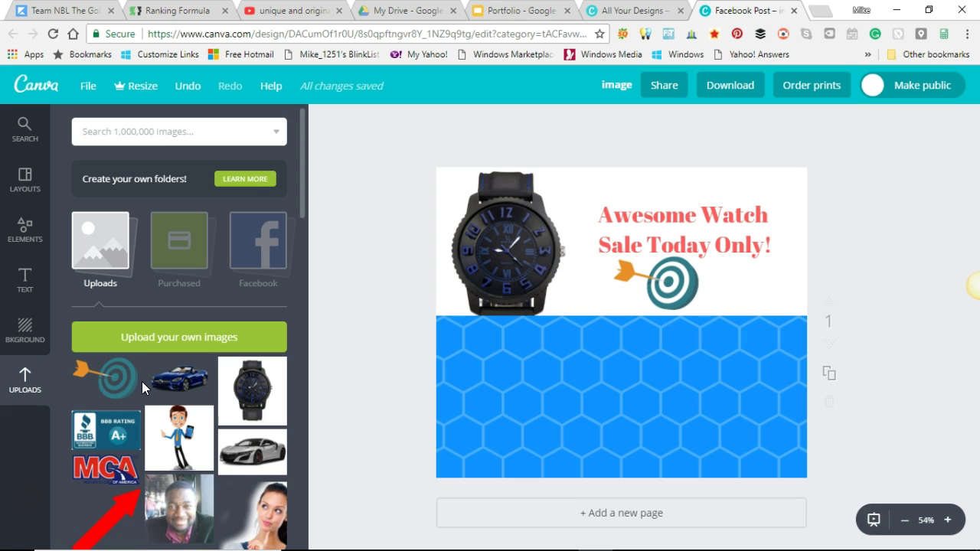
- Add a new heading onto the blue hexagon panel and widen its box
click(30, 290)
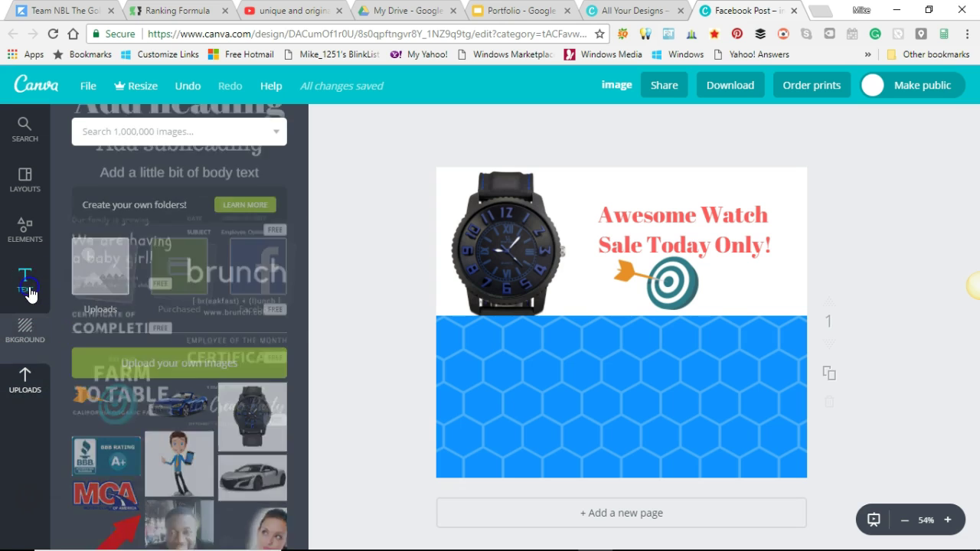
drag(186, 212, 682, 419)
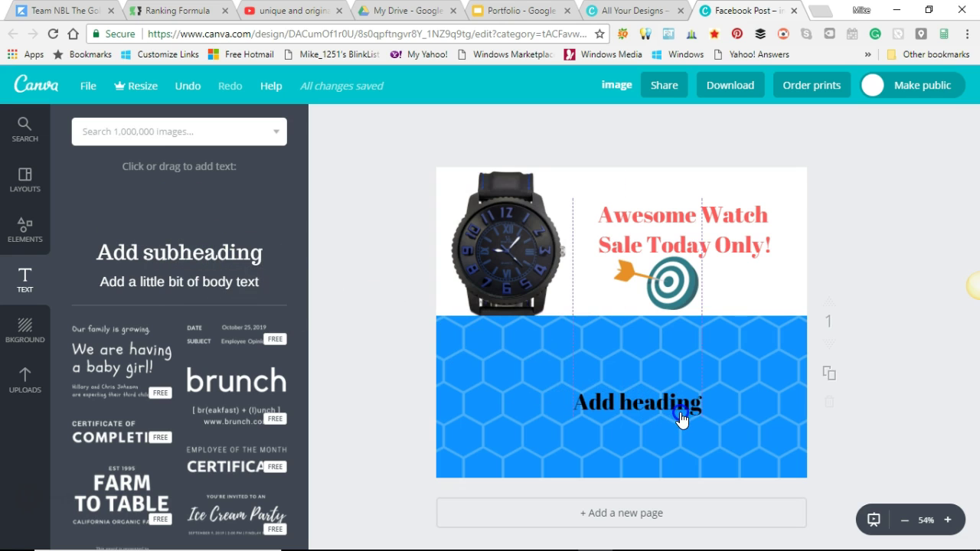
click(573, 403)
drag(569, 400, 454, 403)
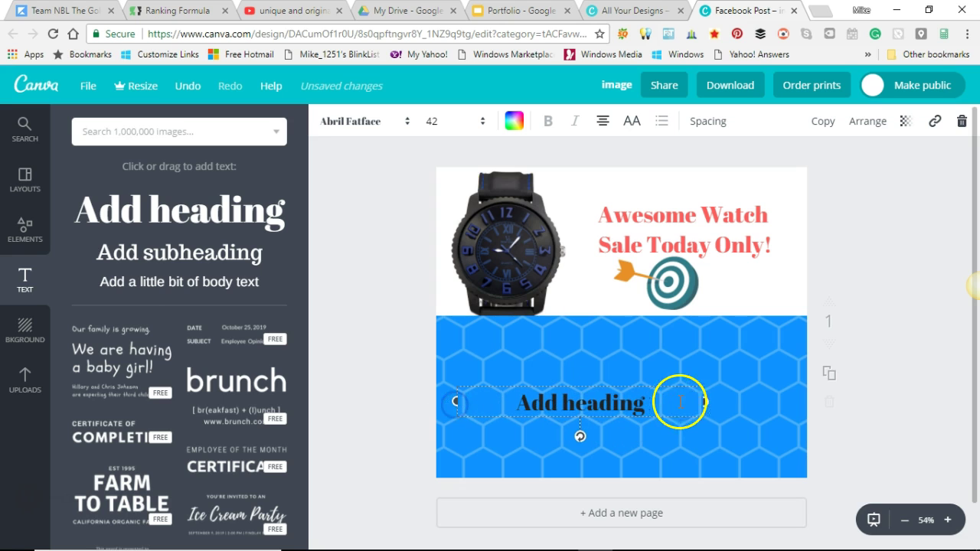
drag(704, 401, 769, 402)
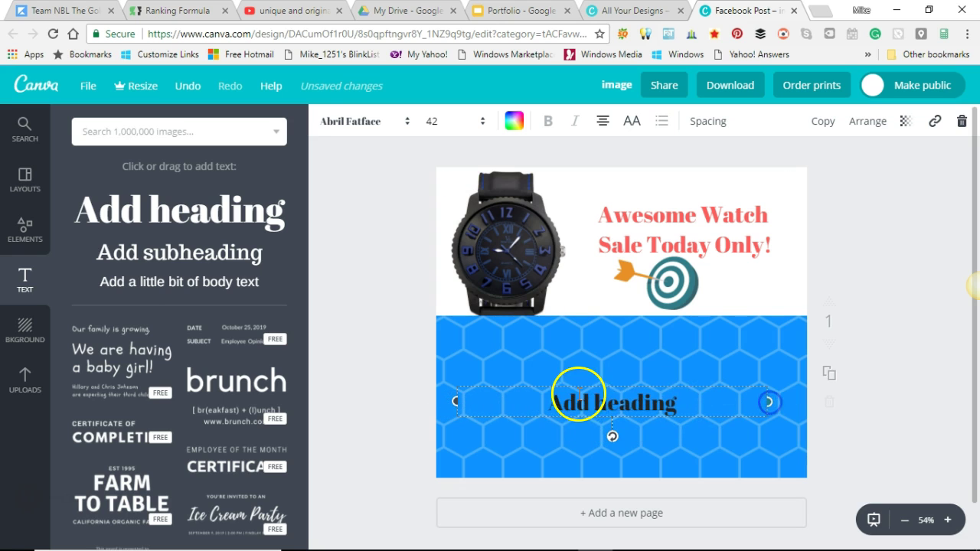
- Replace the new heading's text with 'Buy Today and Save'
click(582, 397)
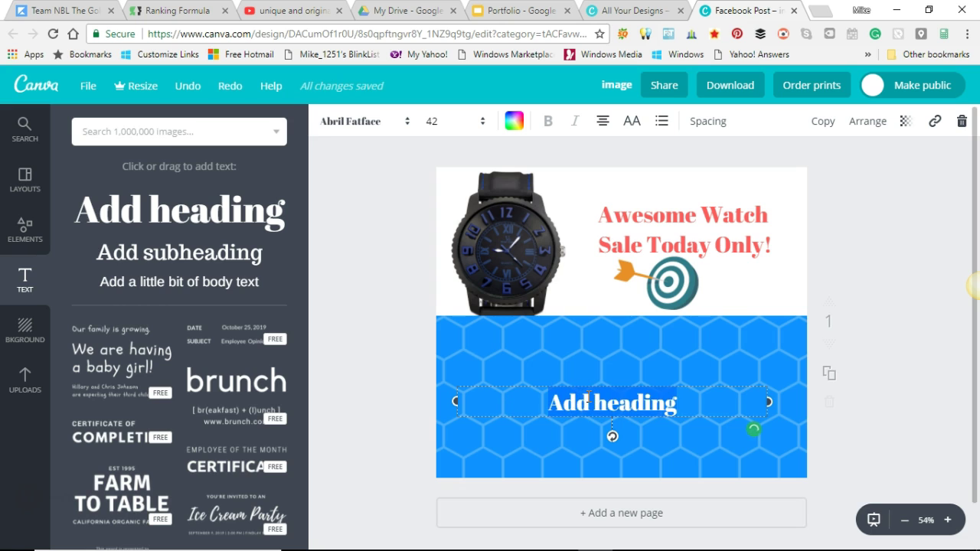
text(B)
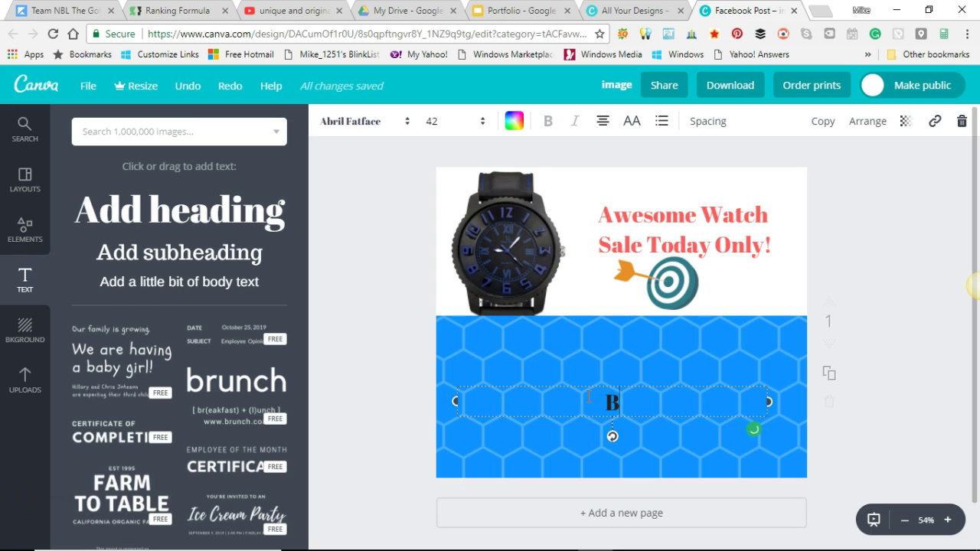
text(uy Toda)
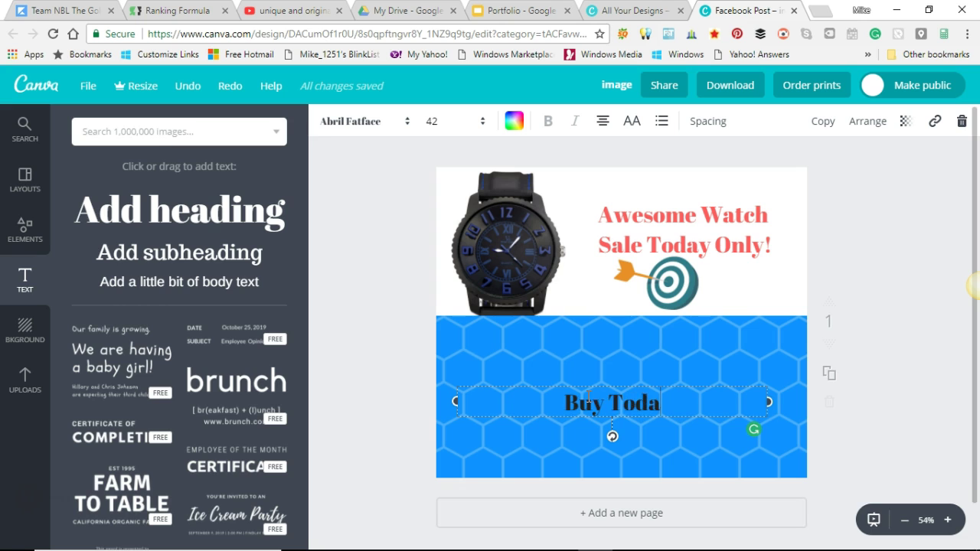
text(y and Save)
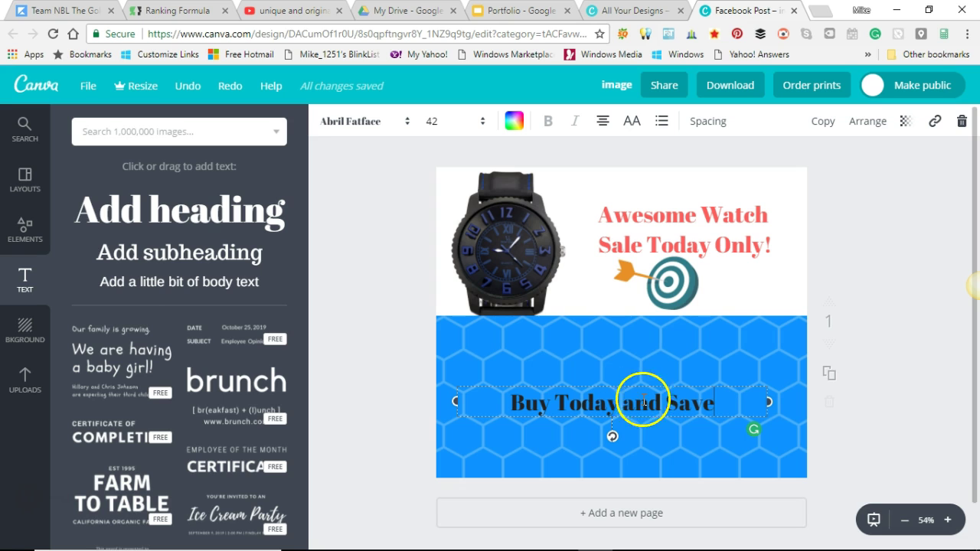
click(872, 439)
click(624, 407)
drag(625, 406, 633, 403)
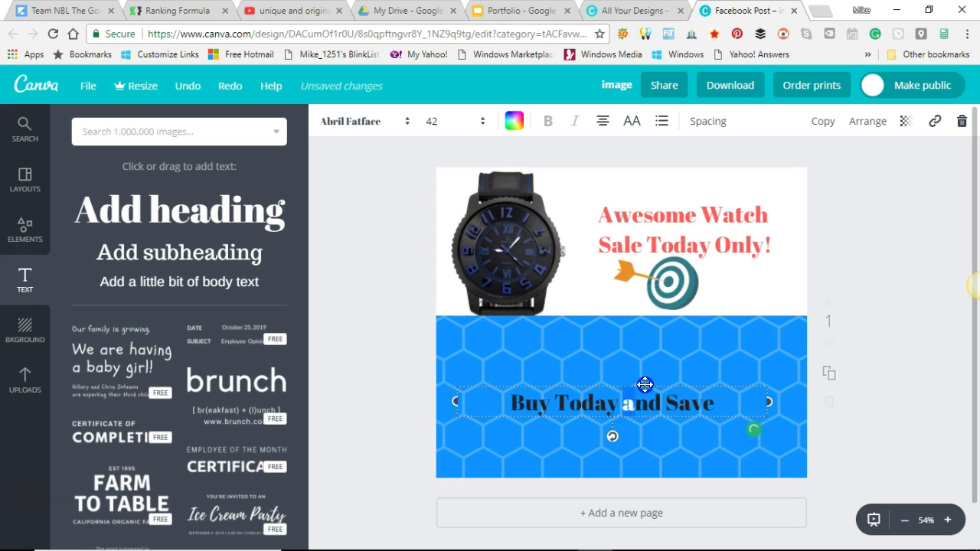
click(400, 433)
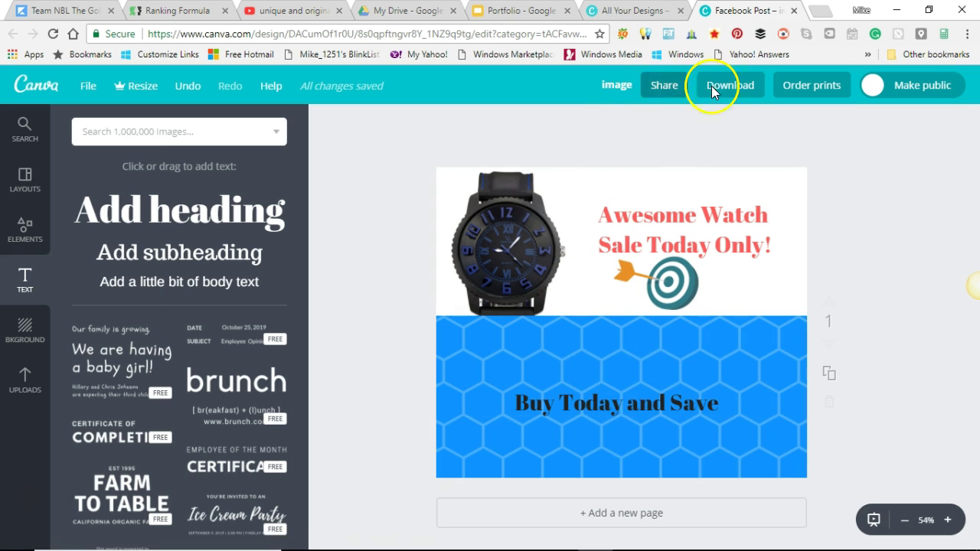
- Bring up the Share menu and switch to its social network options
click(622, 86)
click(635, 244)
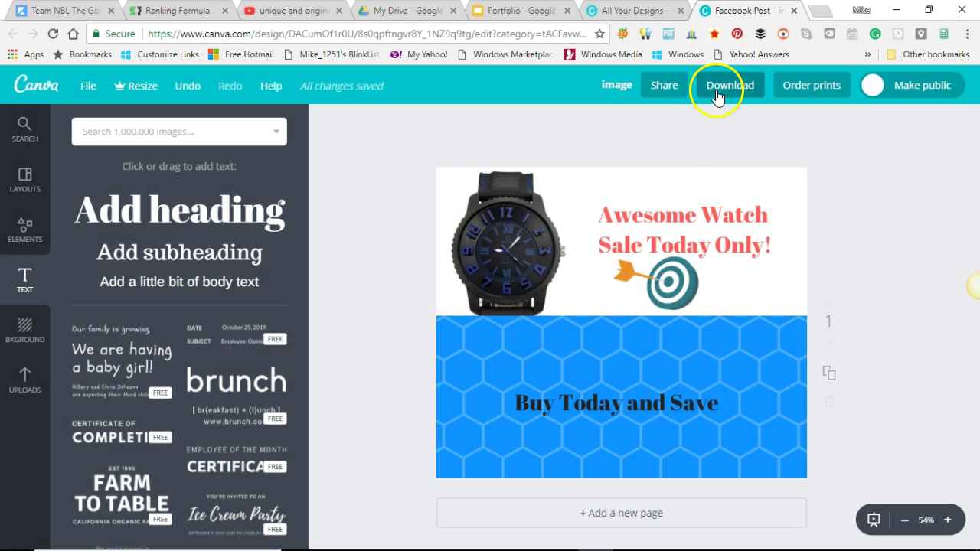
click(662, 89)
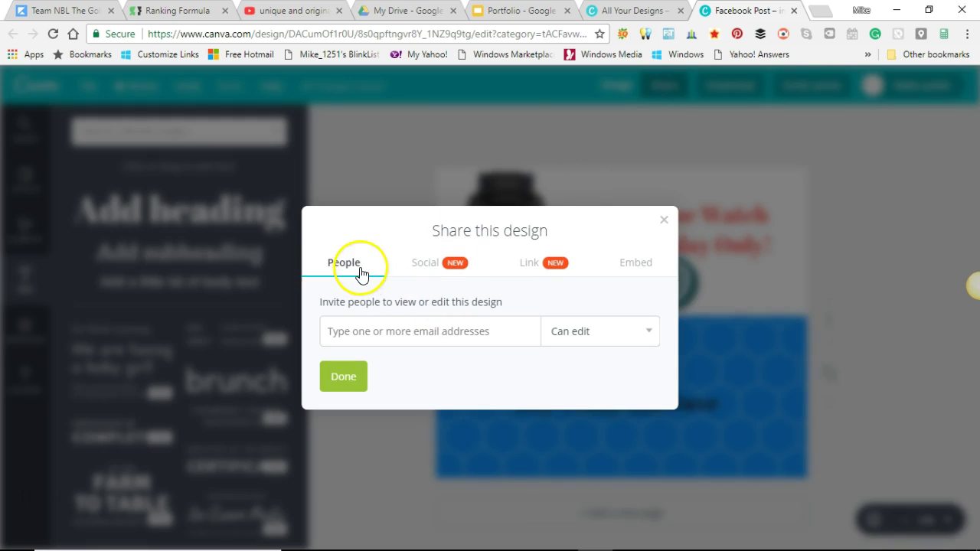
click(441, 268)
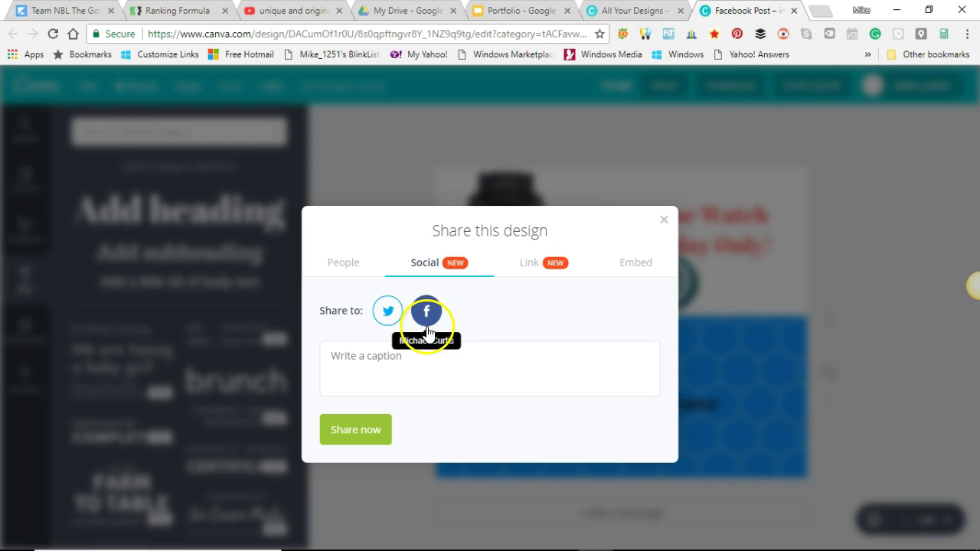
- Share the design to Facebook with the caption 'Check out this awesome watch.'
click(354, 348)
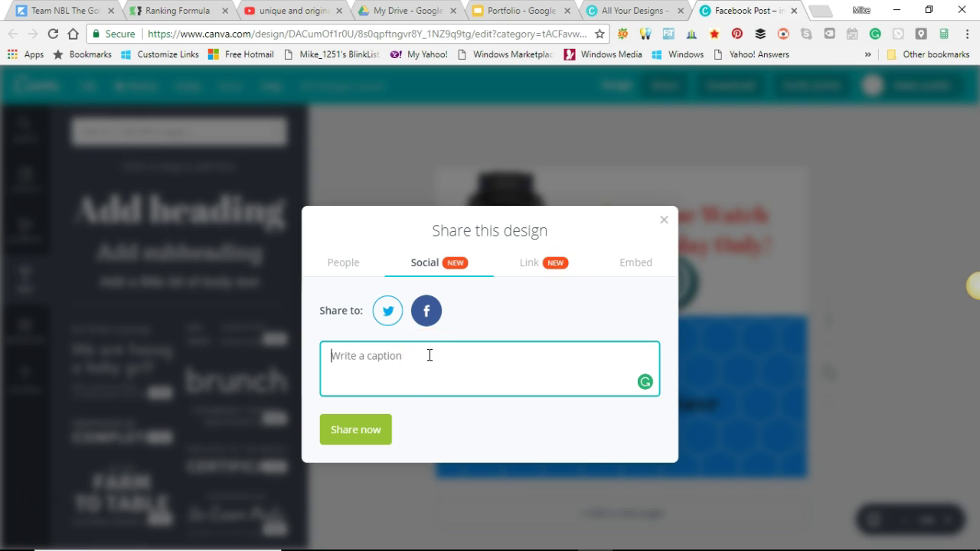
click(387, 350)
text(Choeck)
key(BackSpace)
key(BackSpace)
text(ck out this awesome watch.)
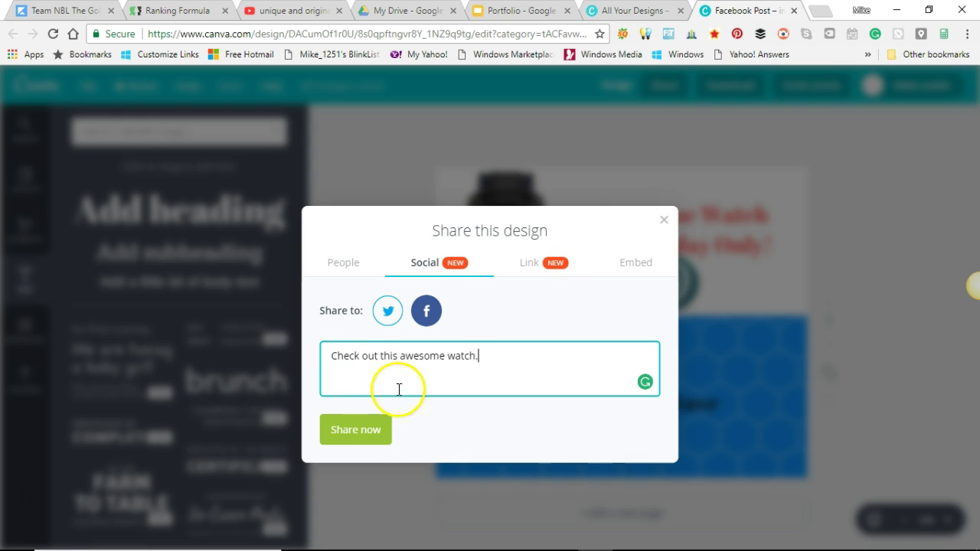
click(356, 435)
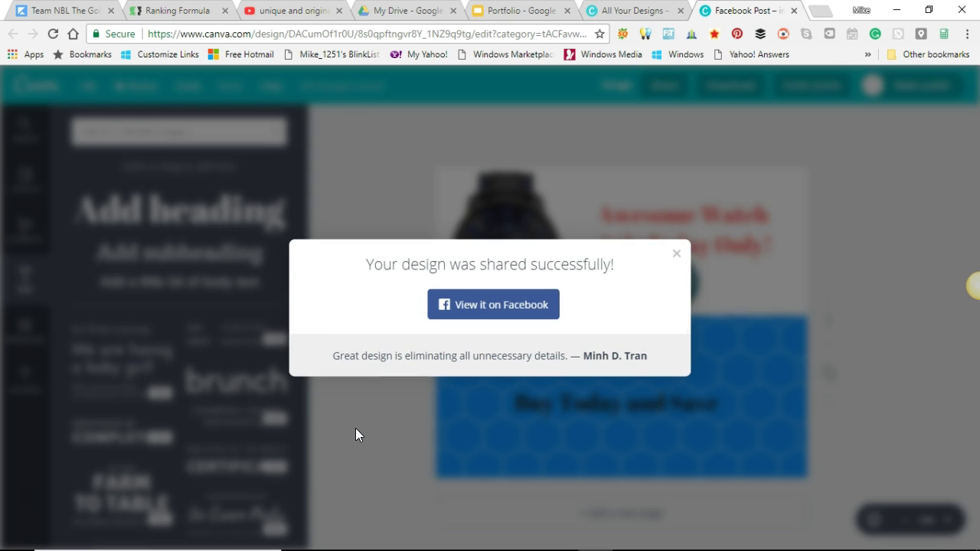
- View the shared watch-sale post on Facebook from the confirmation dialog
click(494, 304)
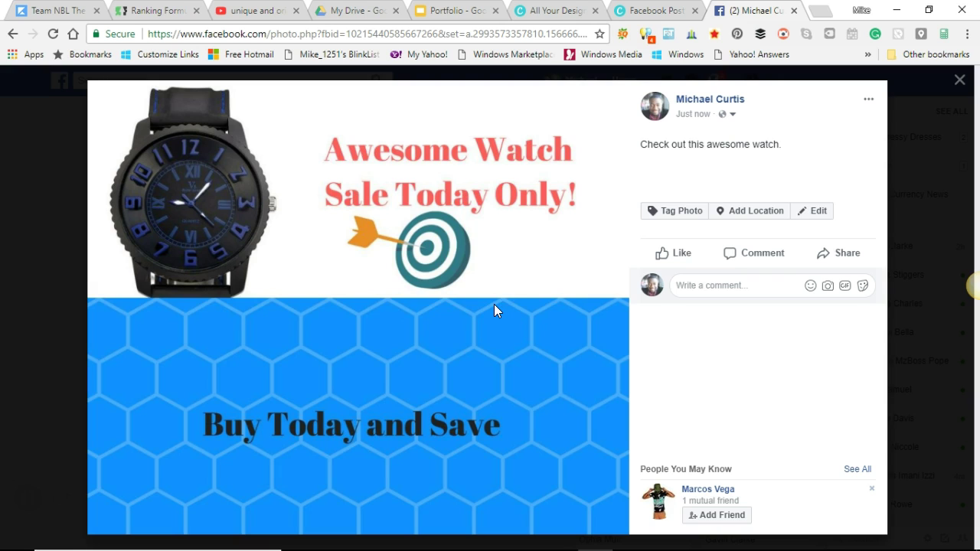
- Put the Facebook photo post's caption into edit mode with the caret at its end
mouse_move(608, 307)
click(868, 102)
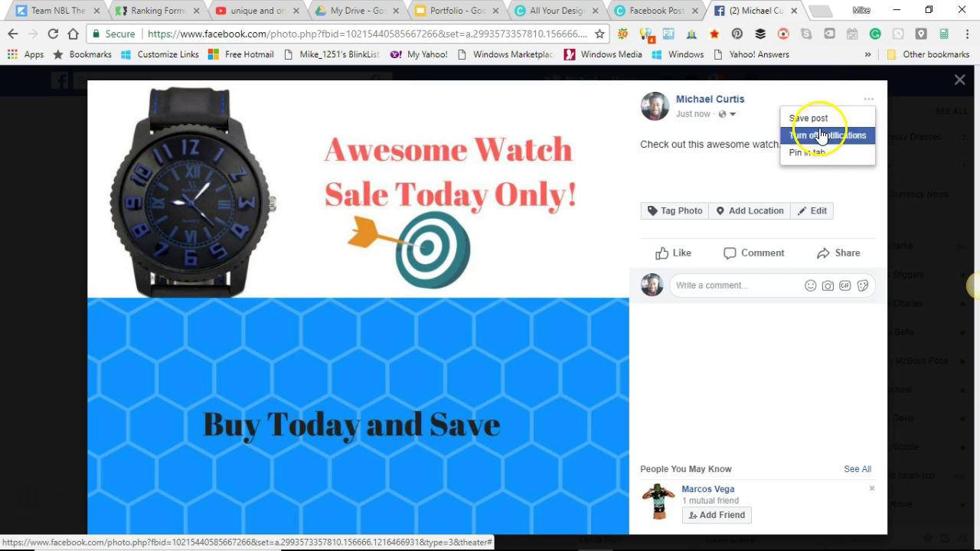
click(751, 173)
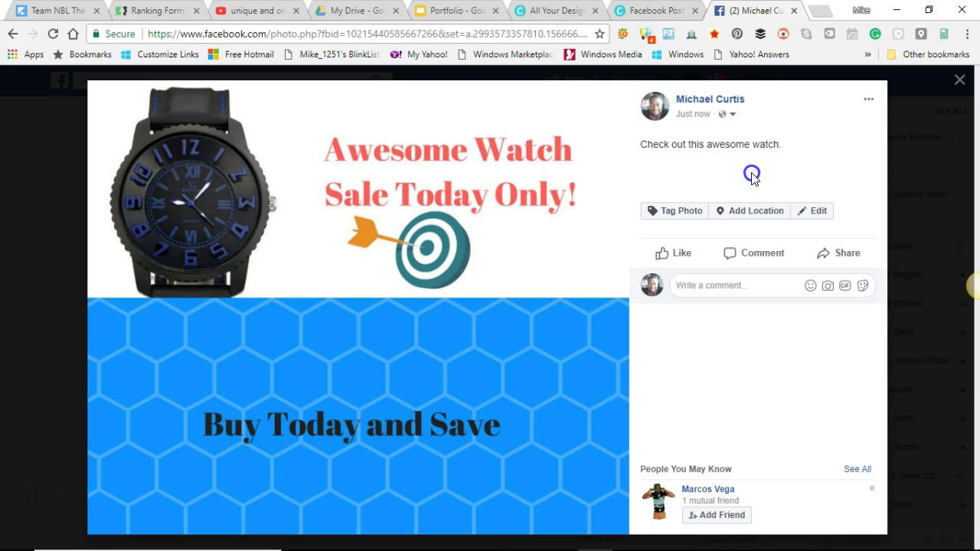
click(814, 213)
click(773, 100)
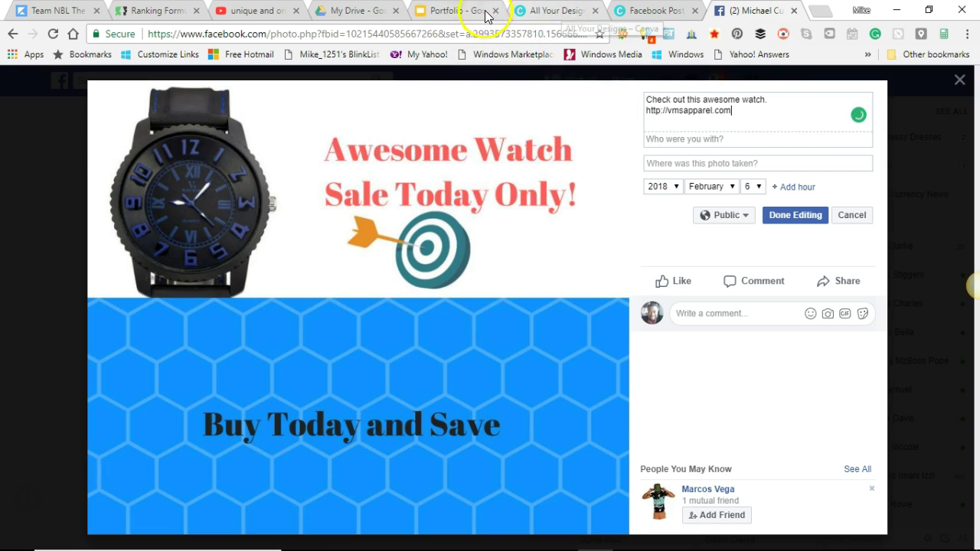
click(441, 12)
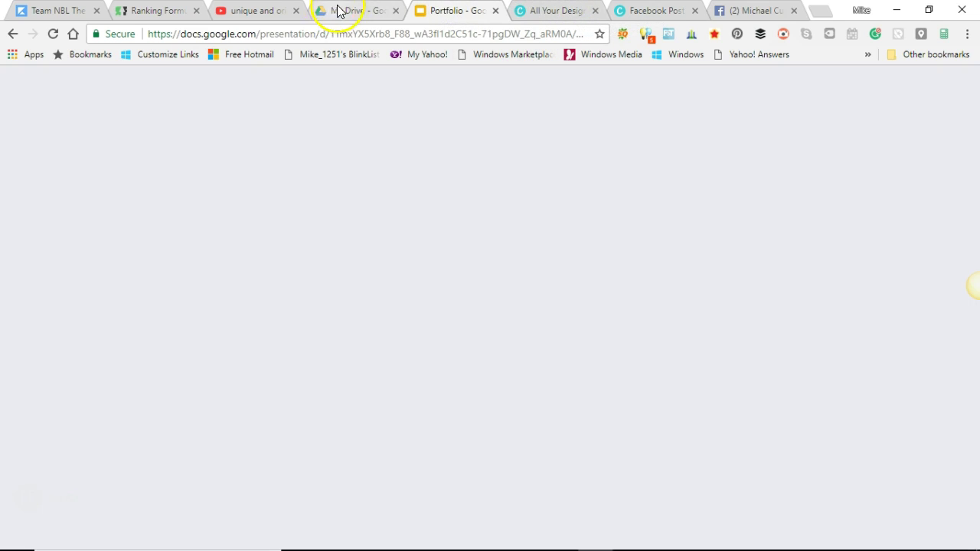
- Load vmsapparel.com, open the MEN > WATCHES collection and select its page address
click(353, 17)
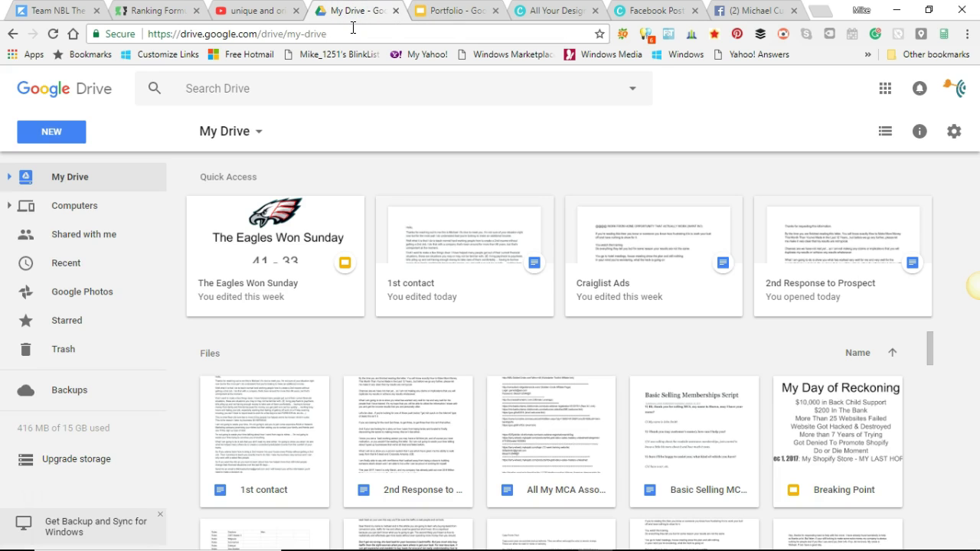
click(351, 28)
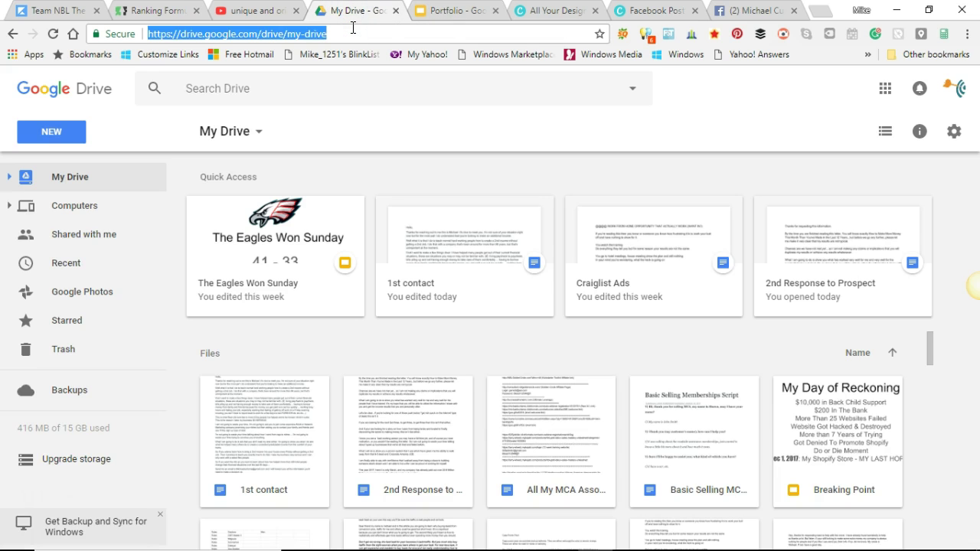
text(vmsapparel.com)
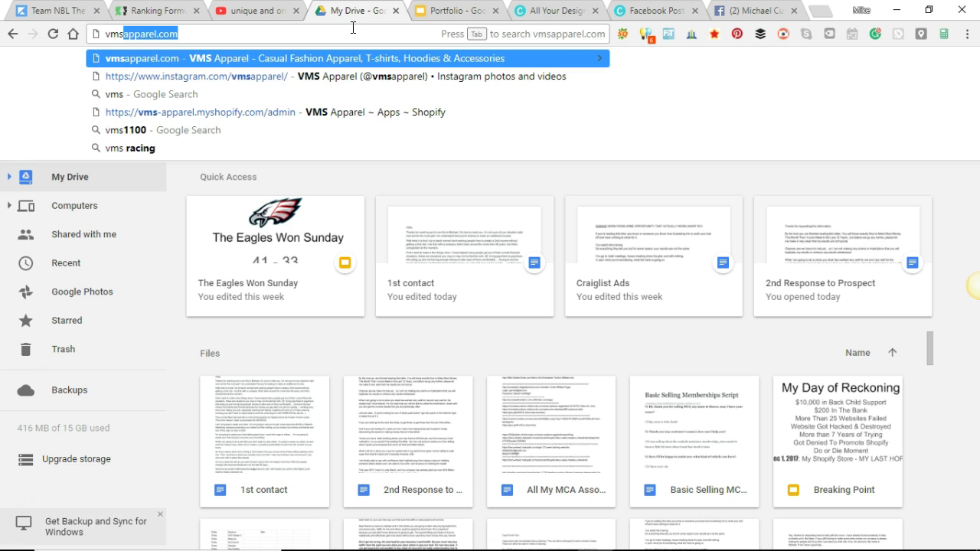
key(Return)
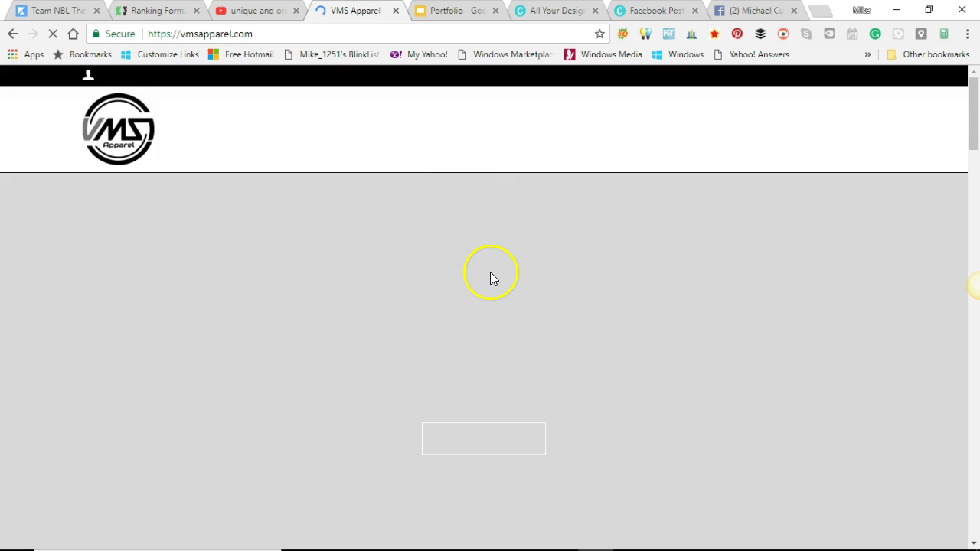
mouse_move(595, 136)
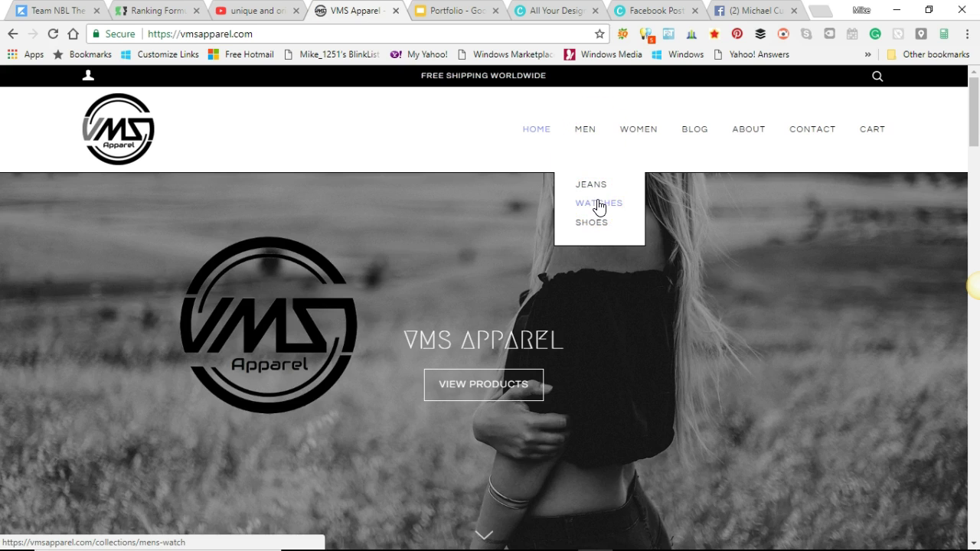
click(599, 205)
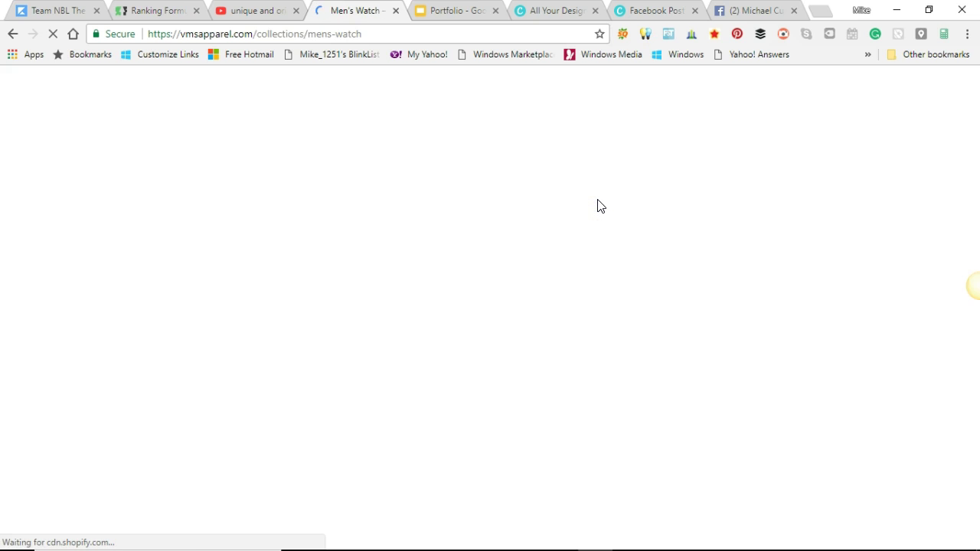
click(328, 33)
key(ctrl+c)
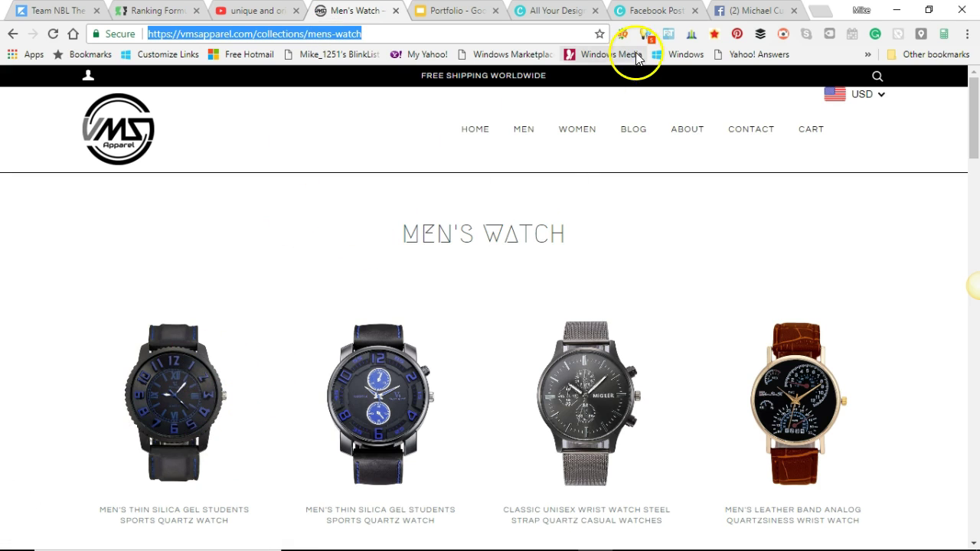
- Paste the mens-watch collection link into the caption, save the edit, and start sharing the post
click(743, 15)
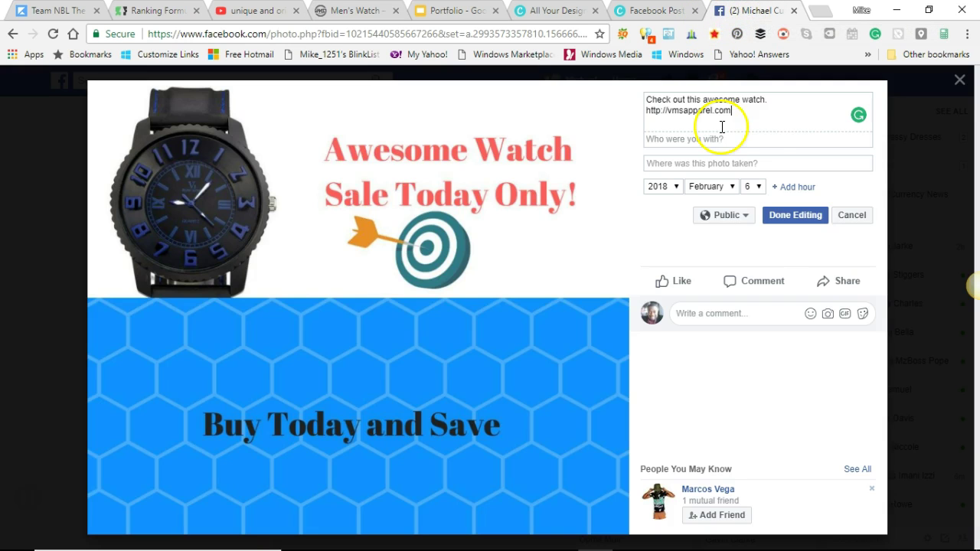
click(747, 116)
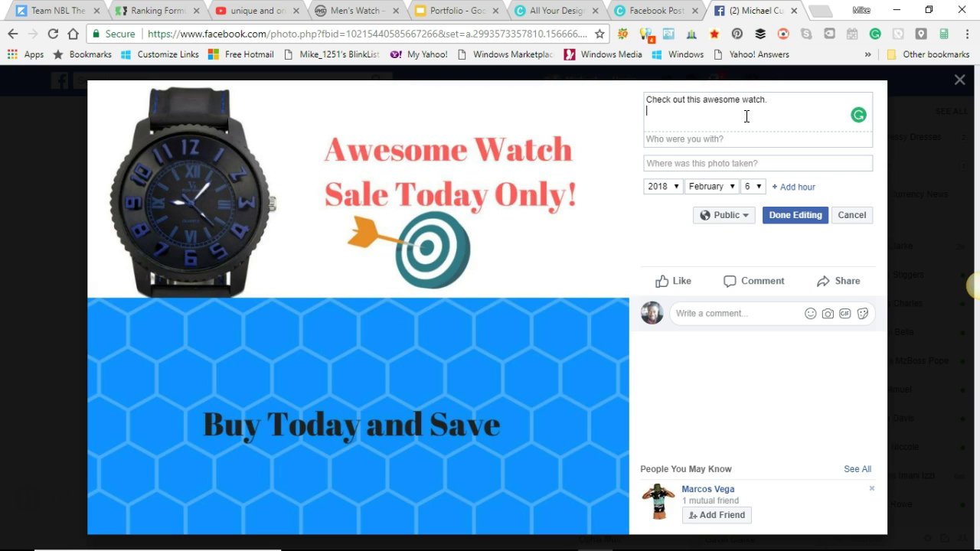
key(ctrl+v)
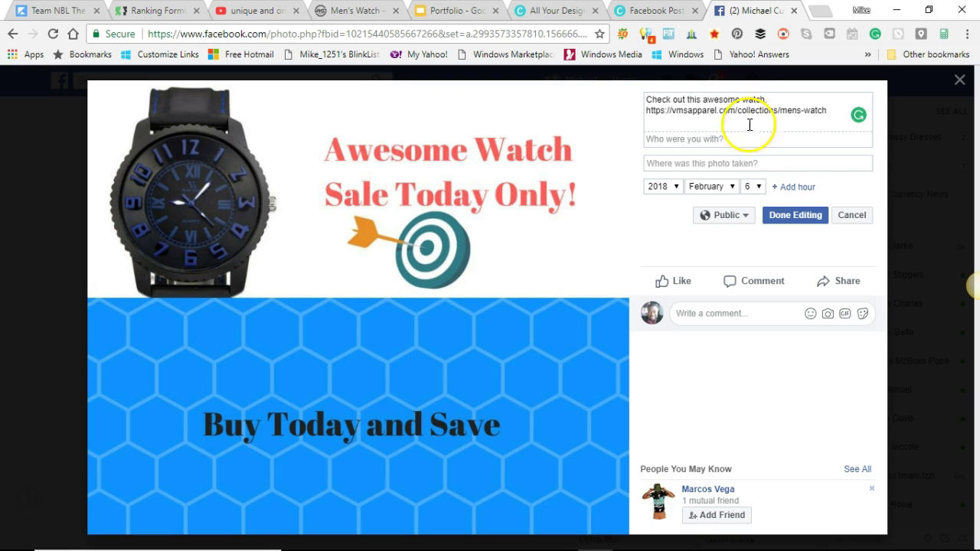
click(796, 219)
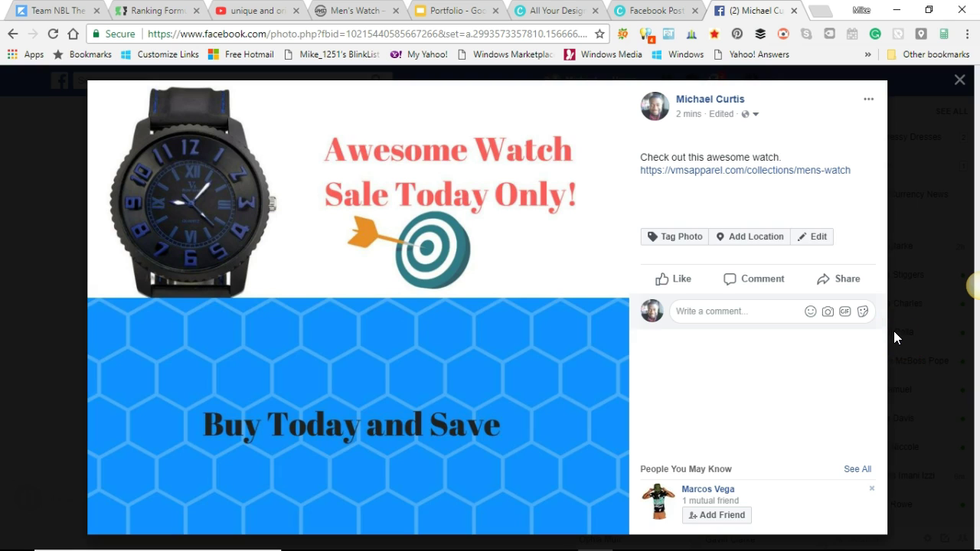
click(841, 280)
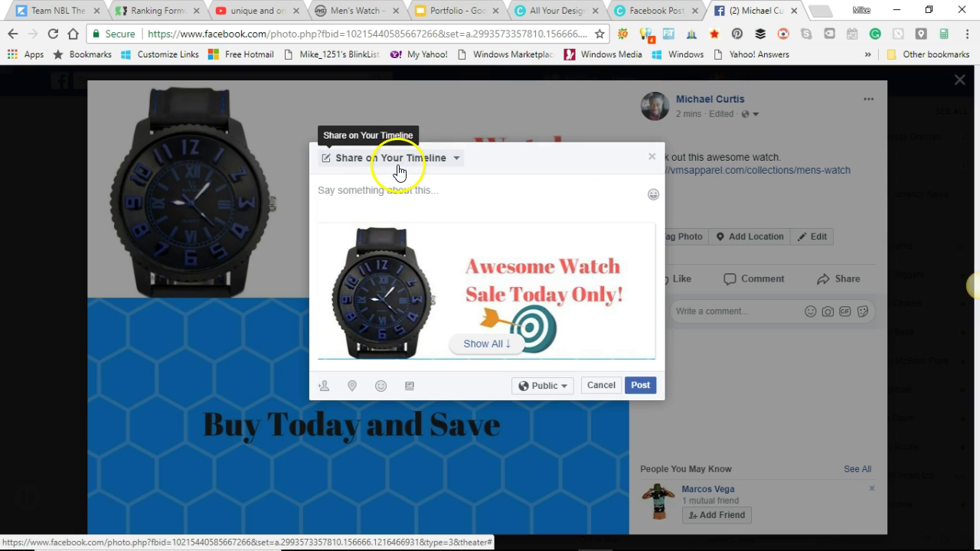
- Share the post in a group, finding 242 BUYERS MARKET by searching 'buy', and post it
click(396, 164)
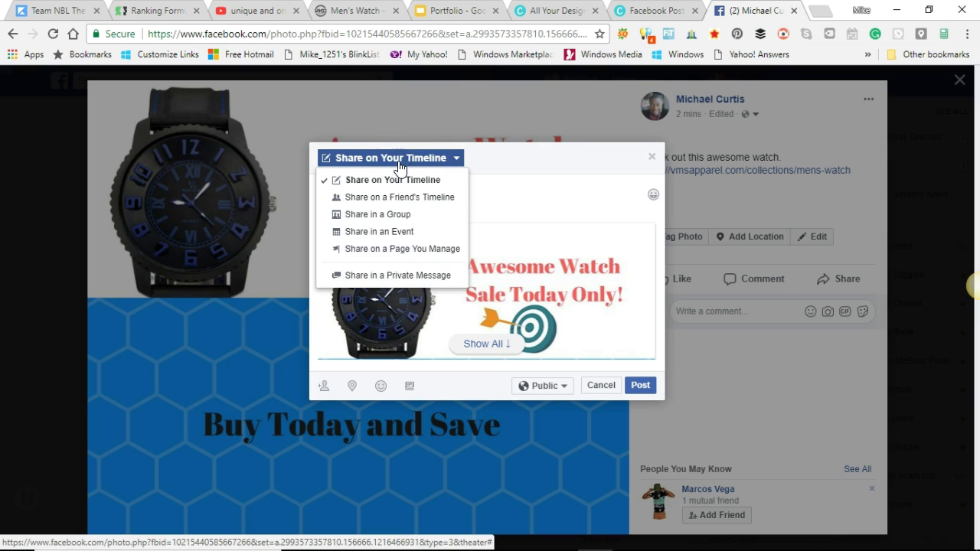
click(387, 216)
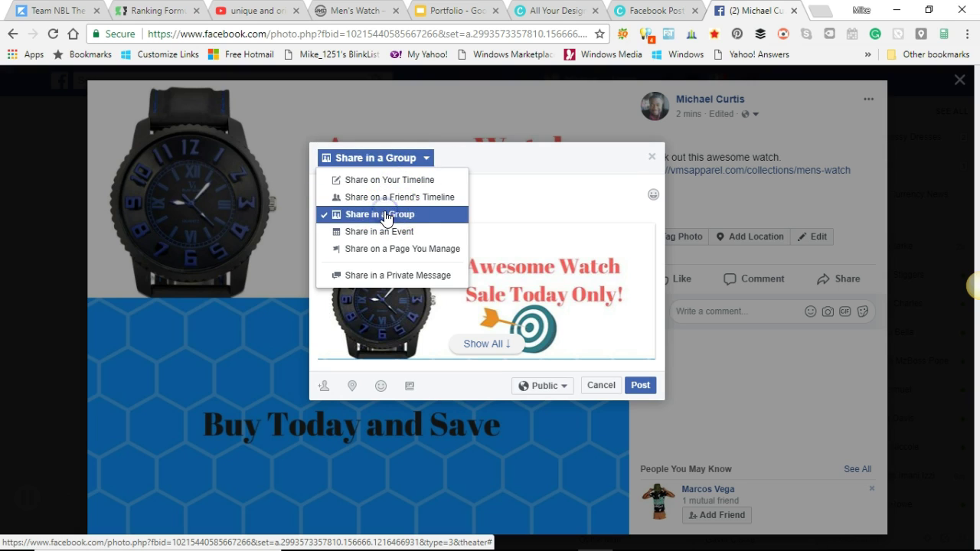
click(399, 178)
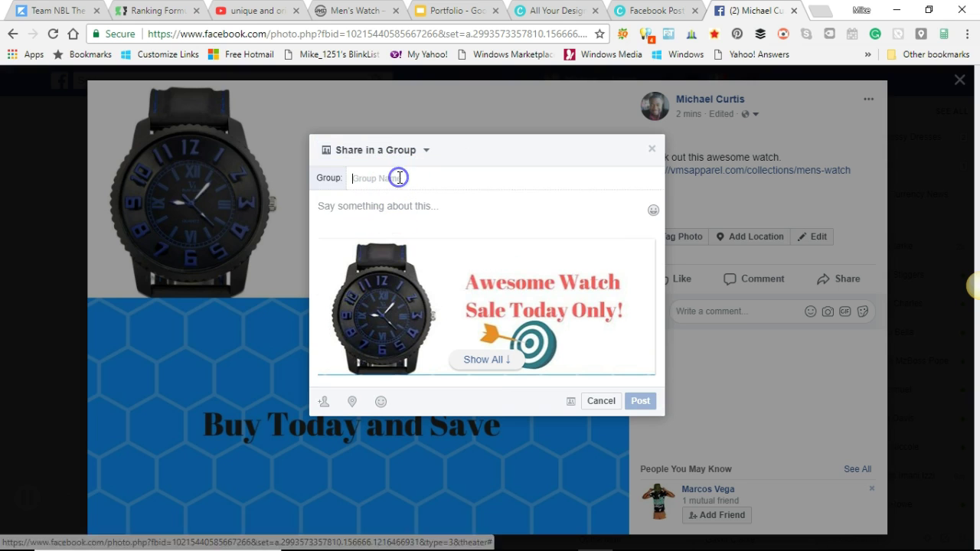
text(buy)
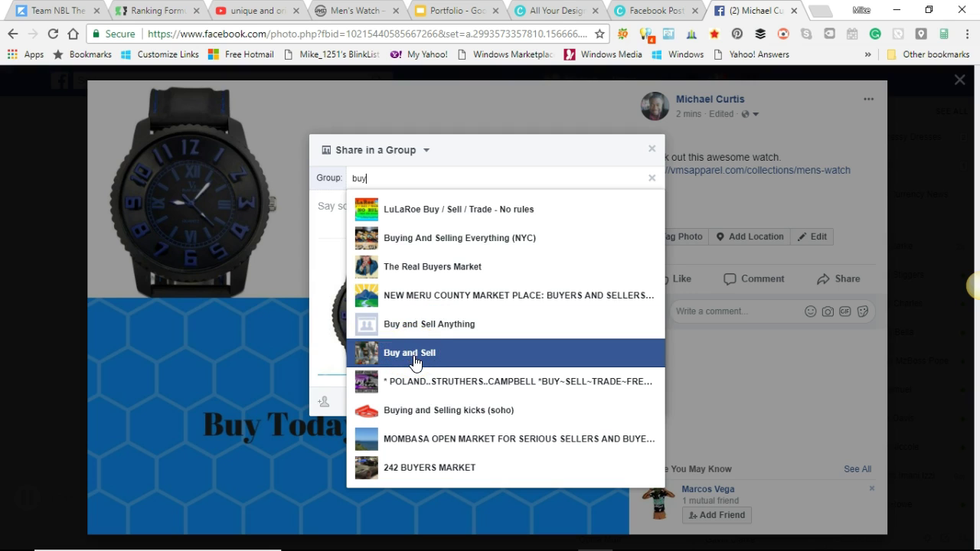
click(422, 468)
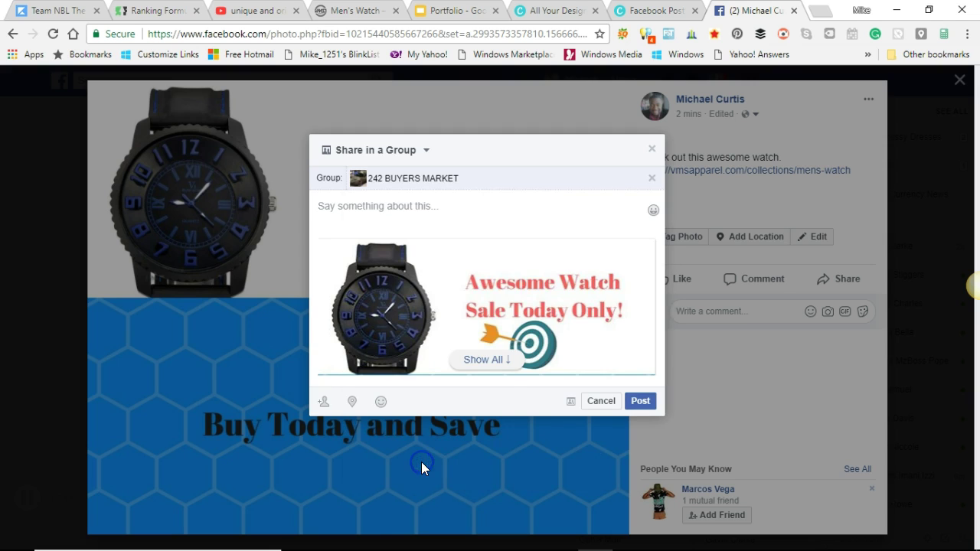
click(641, 403)
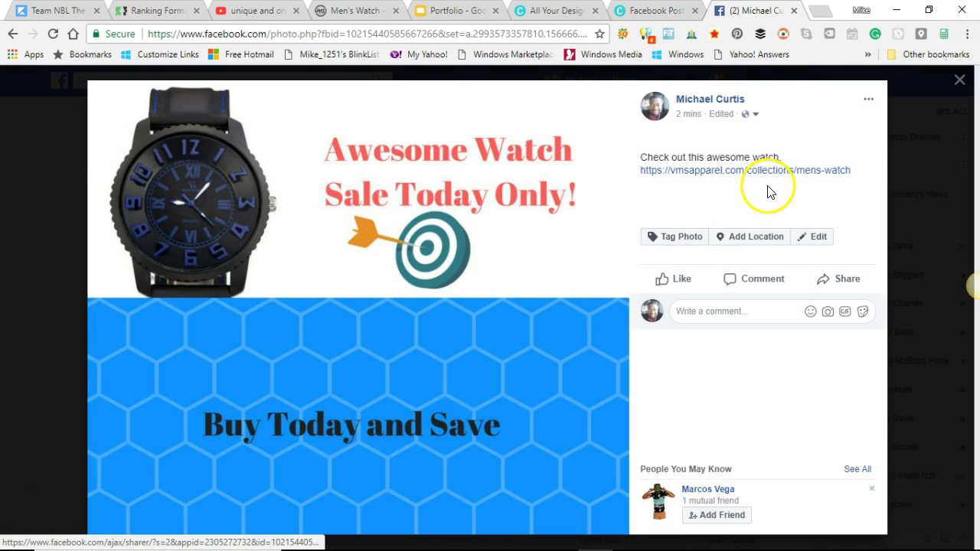
- Share the post again, this time into the Buying And Selling Everything (NYC) group
click(838, 280)
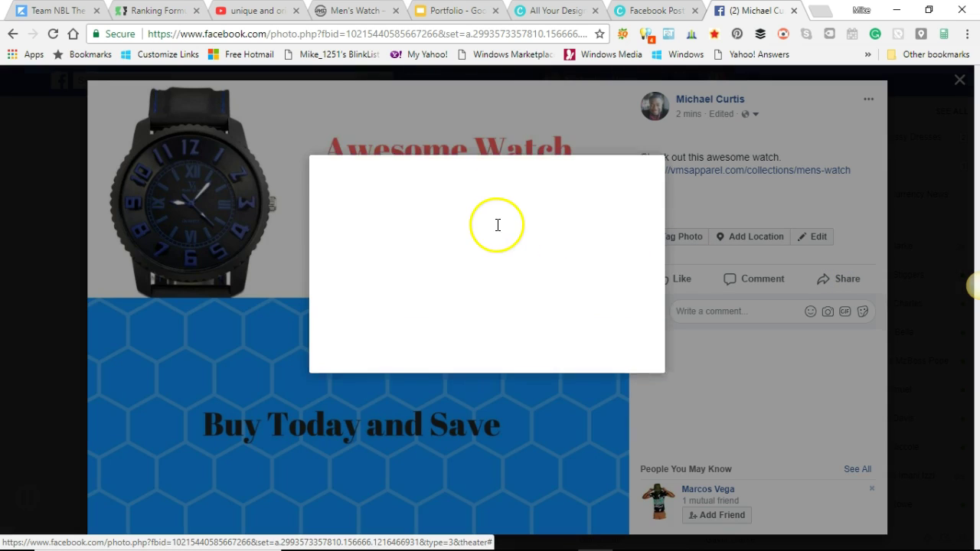
click(389, 163)
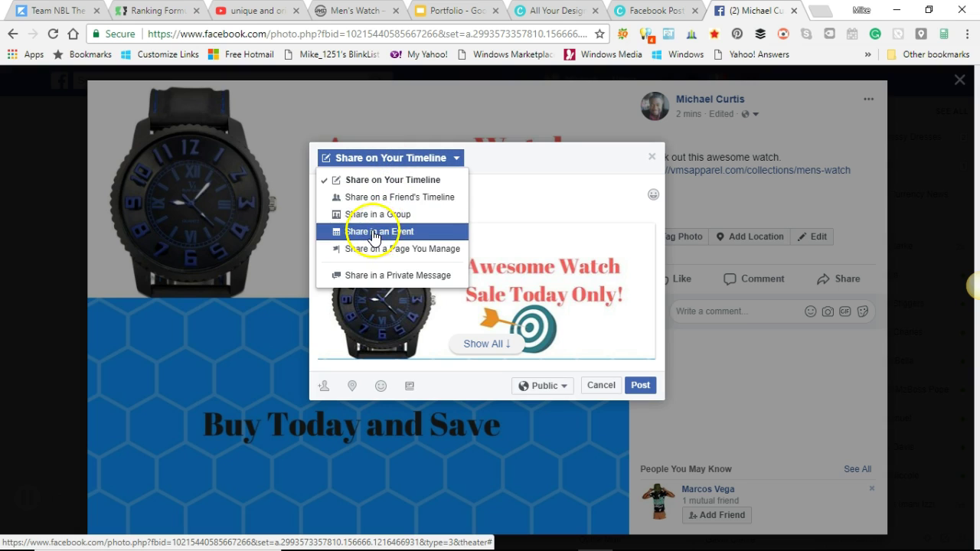
click(396, 217)
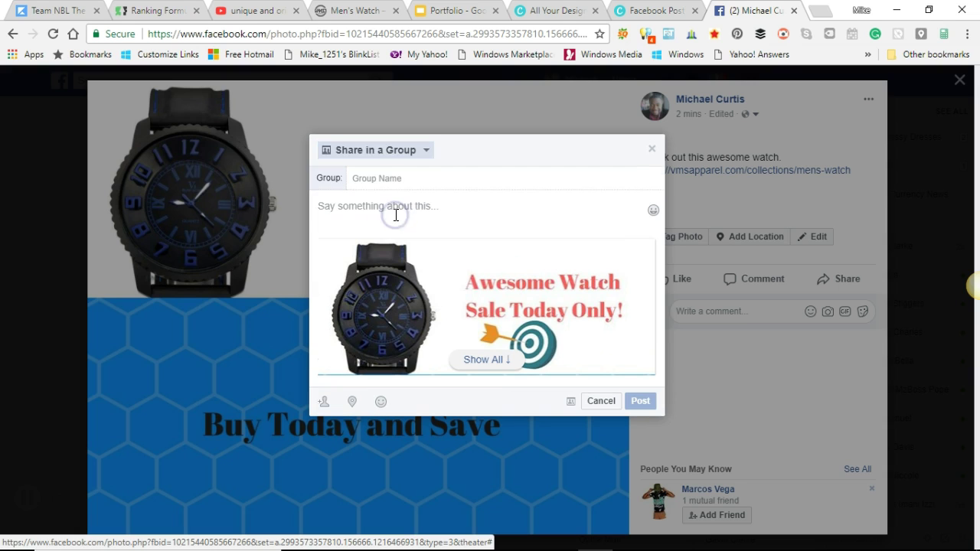
click(379, 178)
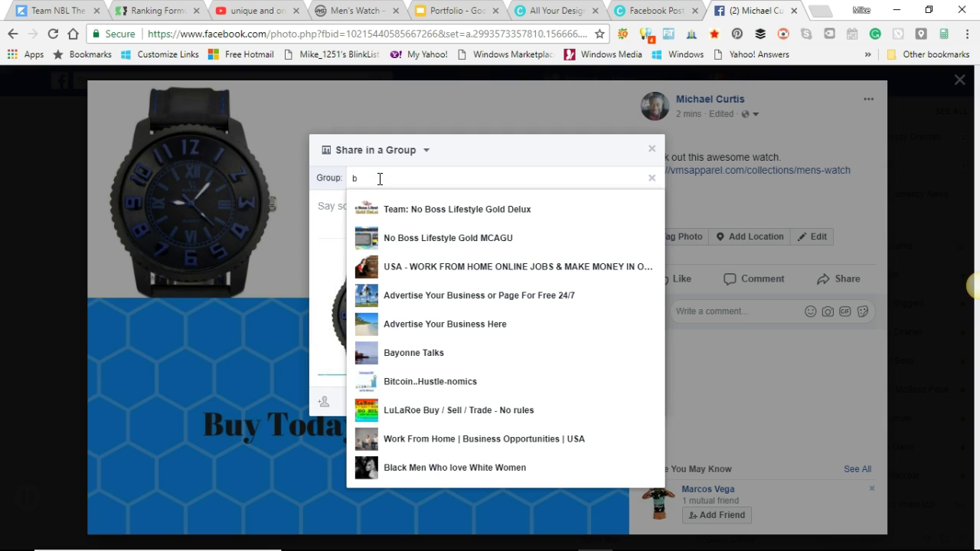
text(buy)
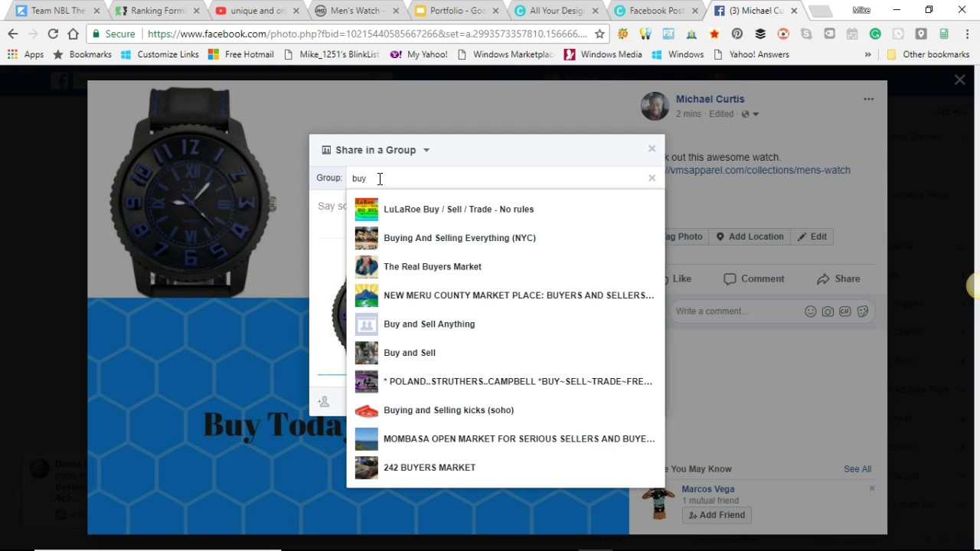
click(457, 238)
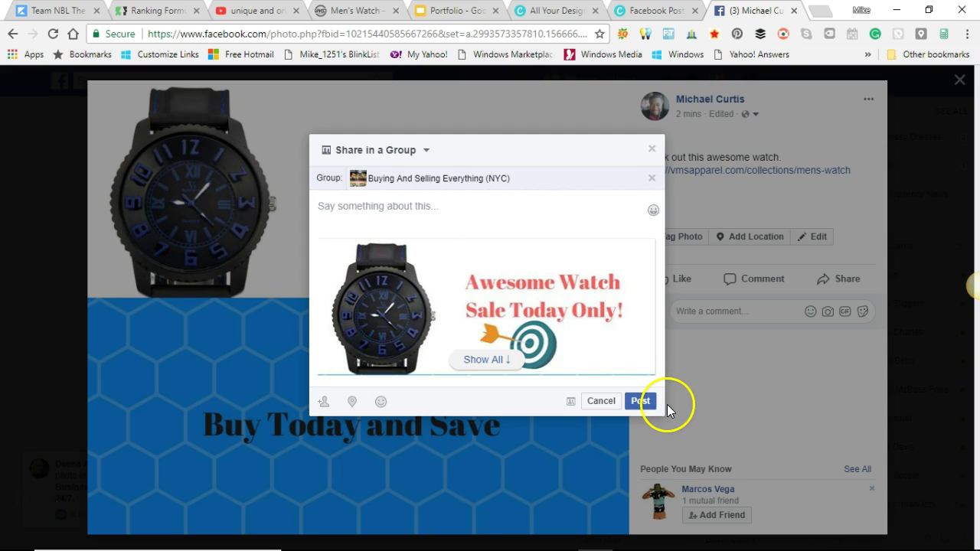
click(641, 401)
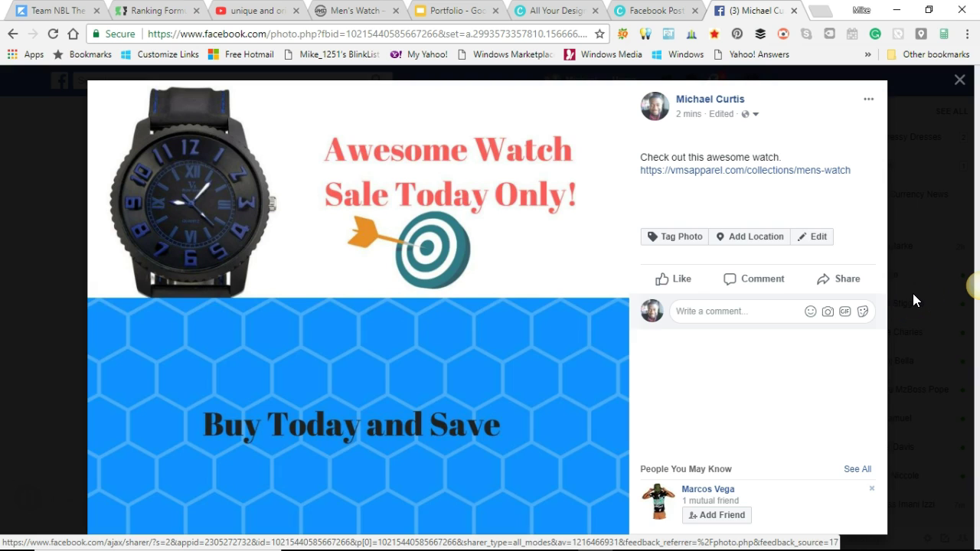
- Close the photo viewer, check the watch post on the profile timeline, and return to Canva
click(959, 80)
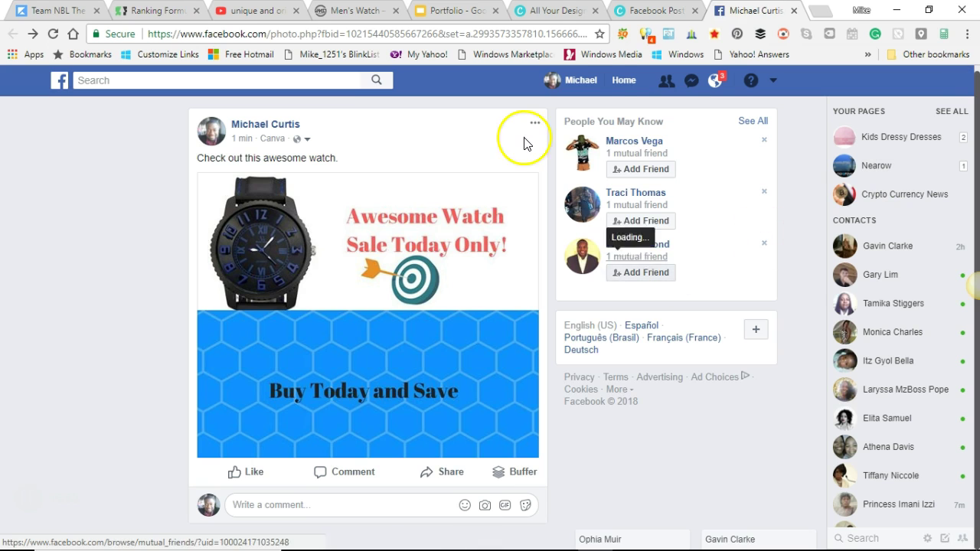
click(576, 79)
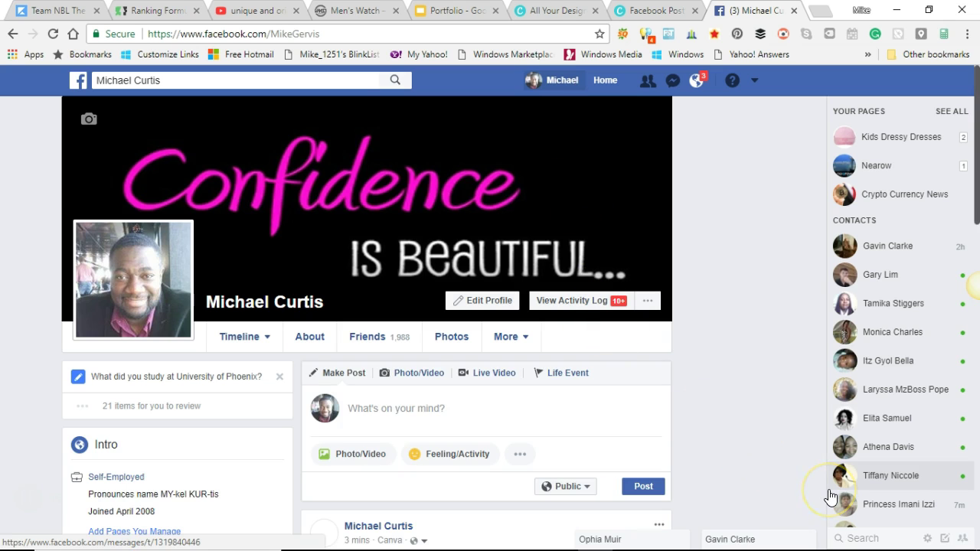
scroll(722, 333, down, 4)
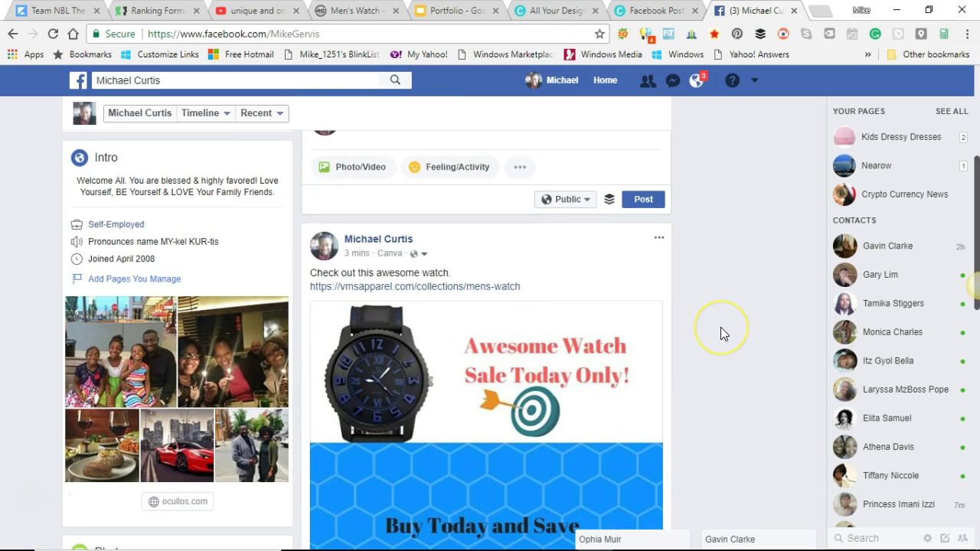
scroll(721, 334, down, 2)
scroll(720, 334, up, 2)
scroll(720, 334, down, 3)
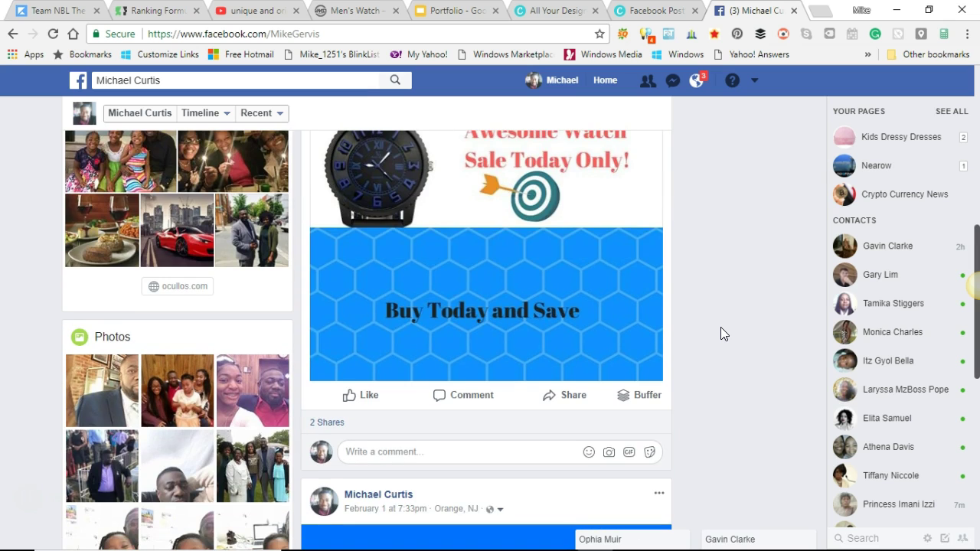
scroll(720, 328, up, 2)
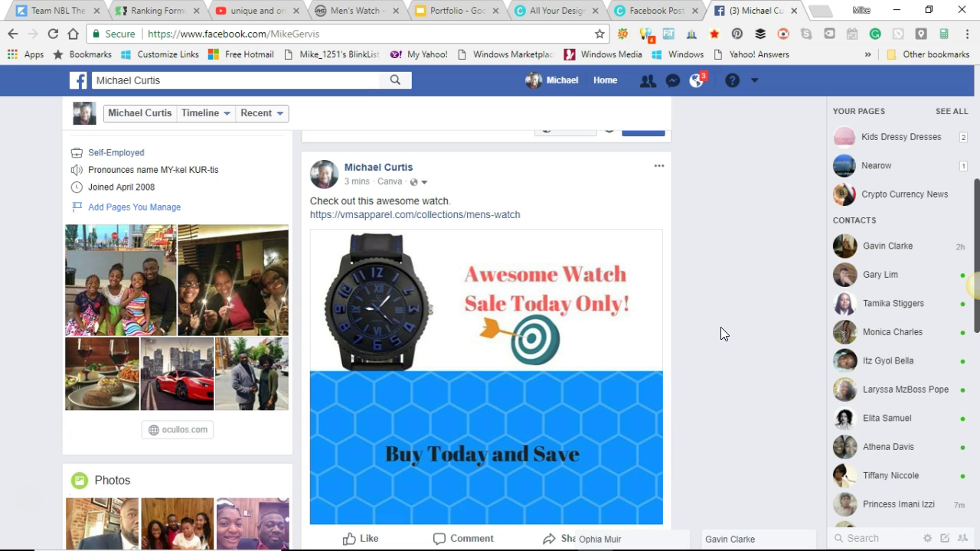
scroll(720, 327, up, 4)
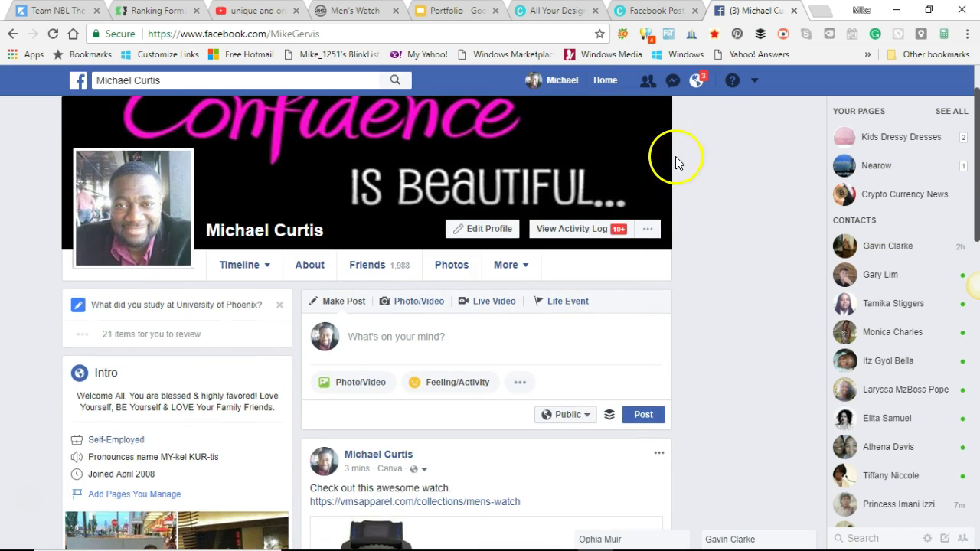
click(655, 11)
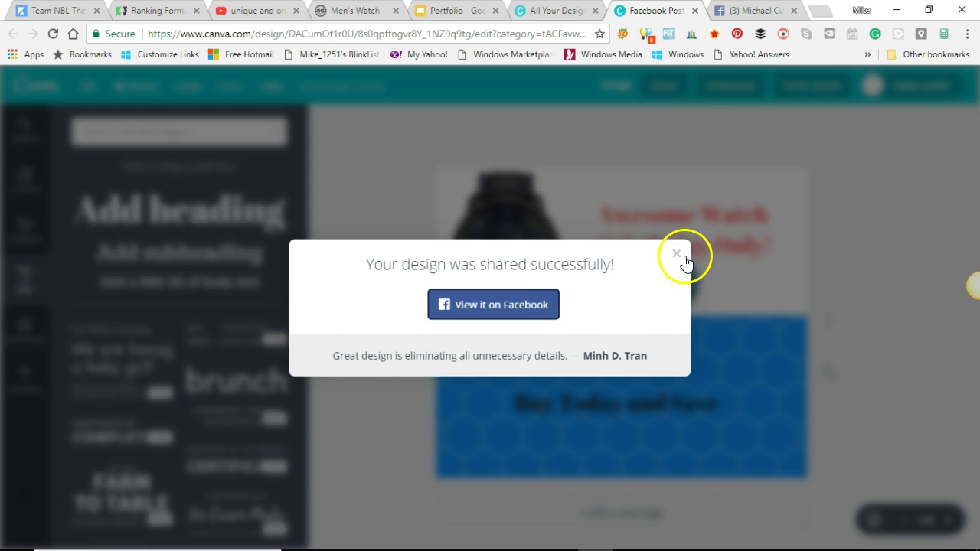
- Dismiss the shared-successfully message and browse the Background, Elements, Text and Layouts panels
click(681, 256)
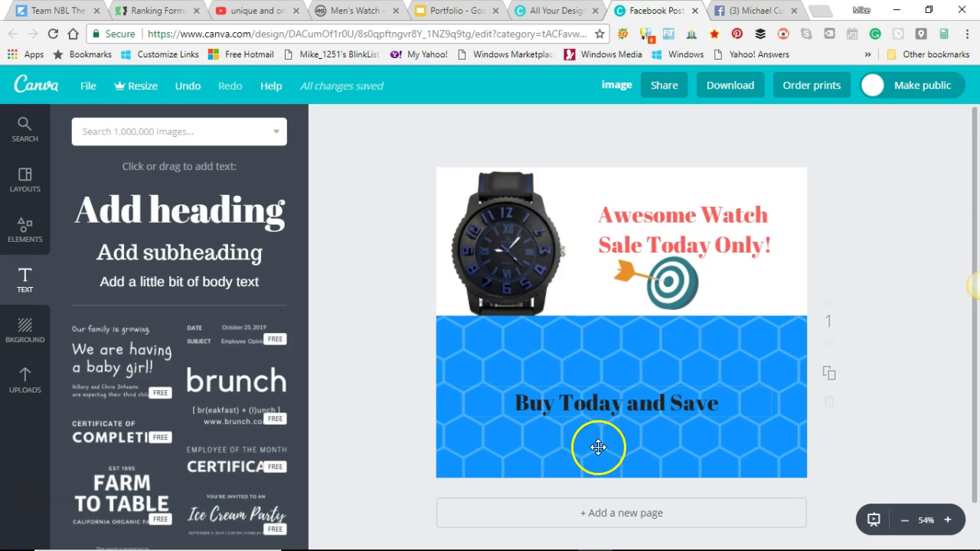
scroll(357, 353, down, 1)
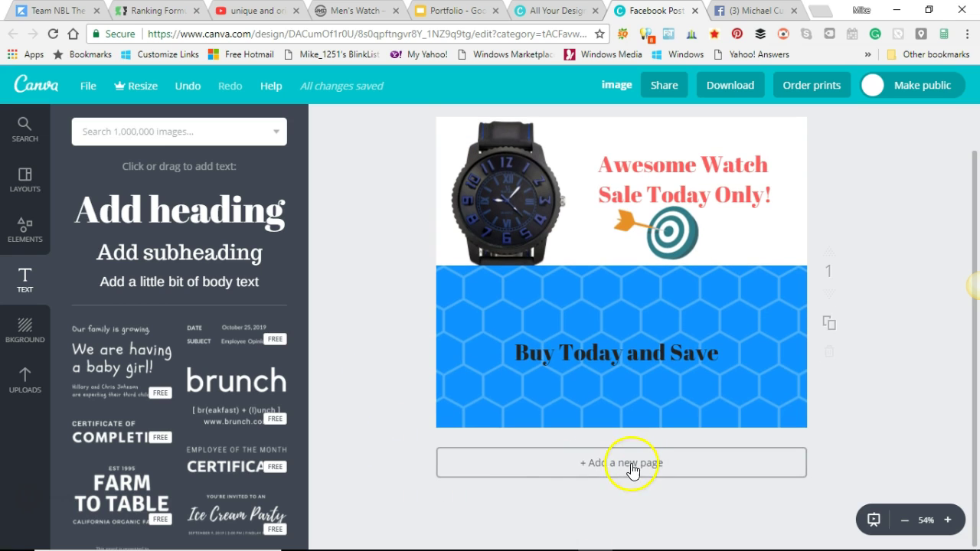
scroll(319, 376, up, 1)
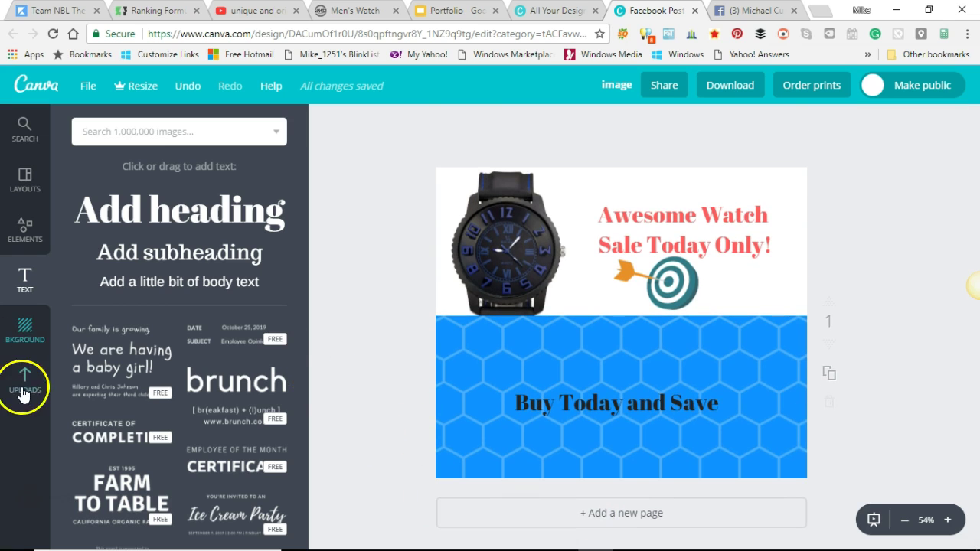
click(24, 326)
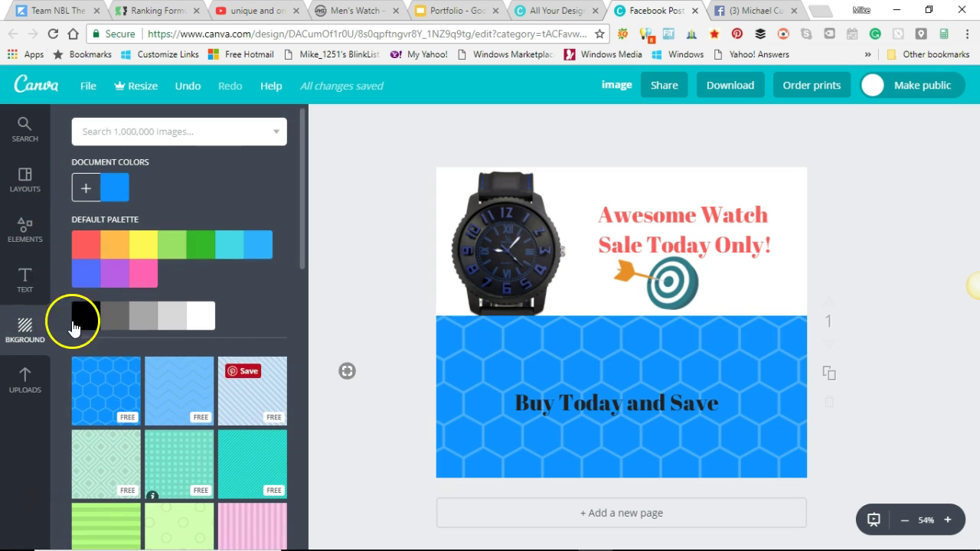
click(25, 230)
click(24, 267)
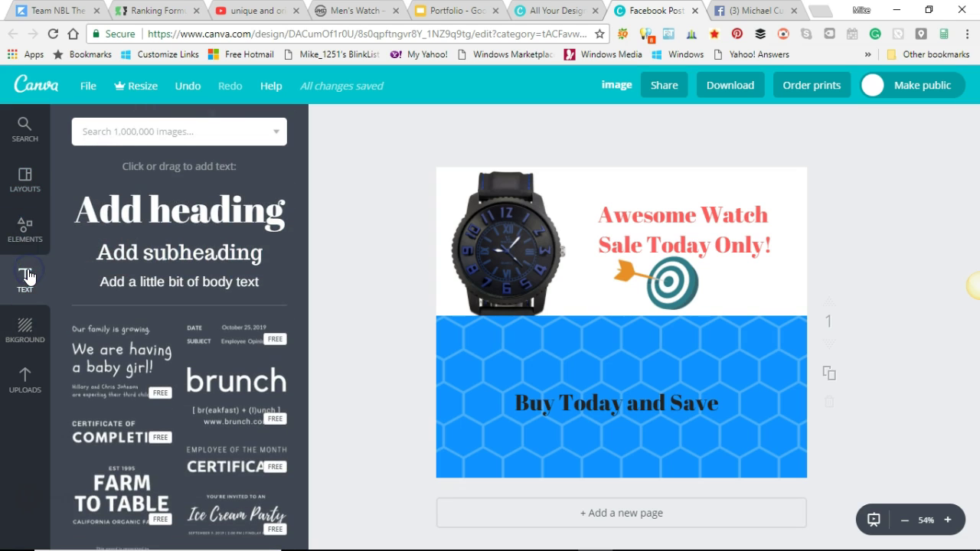
click(24, 182)
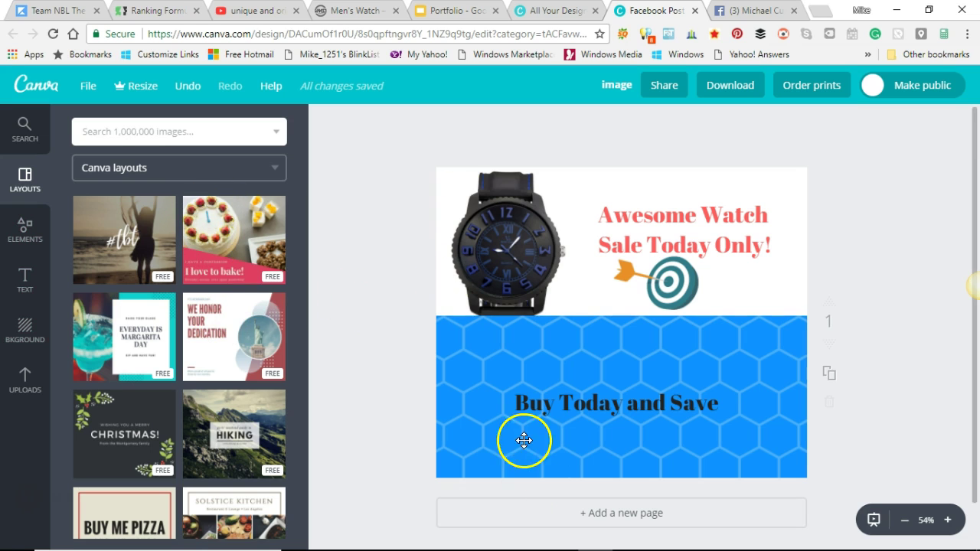
- Drag the hexagon background, watch photo, target graphic and both sale texts off the page
drag(612, 361, 372, 353)
drag(556, 296, 153, 299)
drag(662, 249, 283, 253)
click(661, 276)
drag(661, 277, 44, 307)
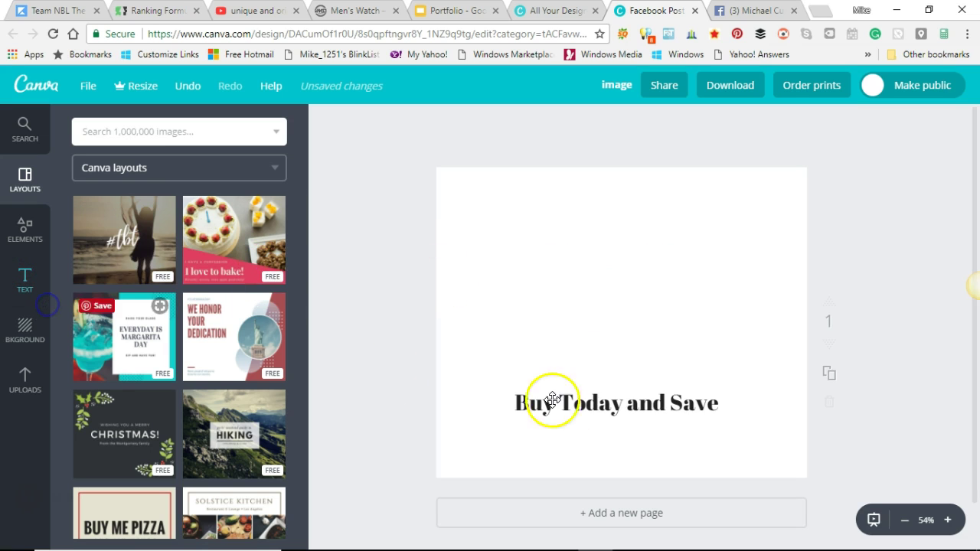
drag(591, 407, 131, 411)
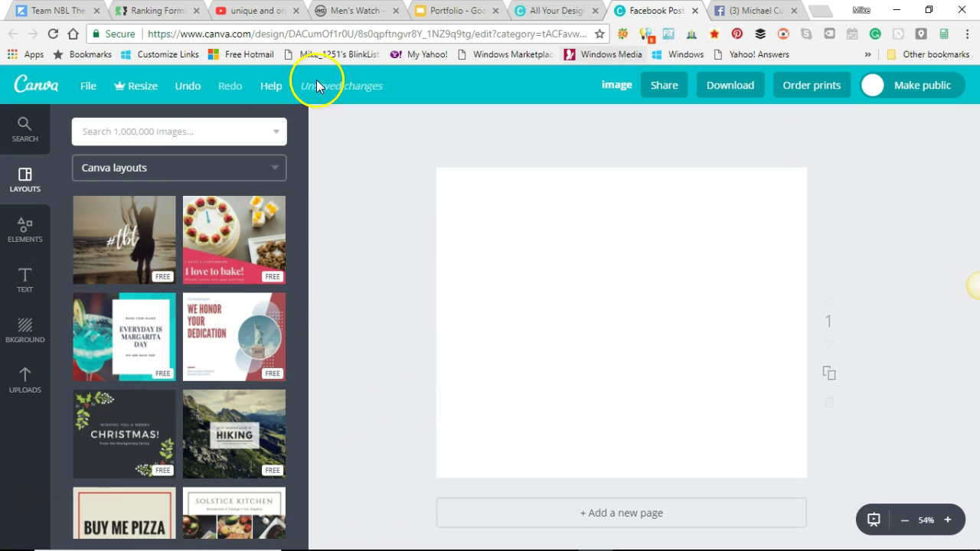
- Try the 'I love to bake!' layout, delete its photo, text and red shape, then apply #tbt
drag(222, 229, 621, 274)
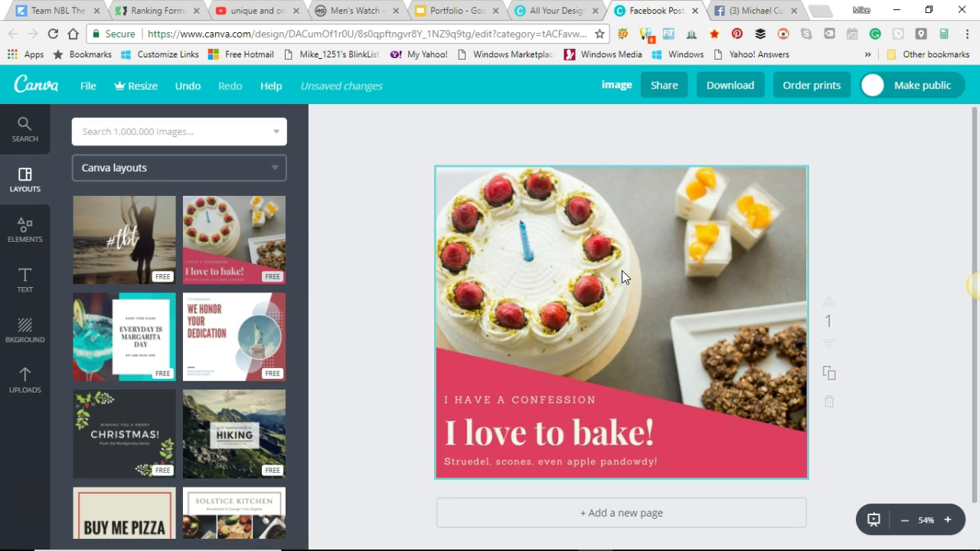
click(556, 434)
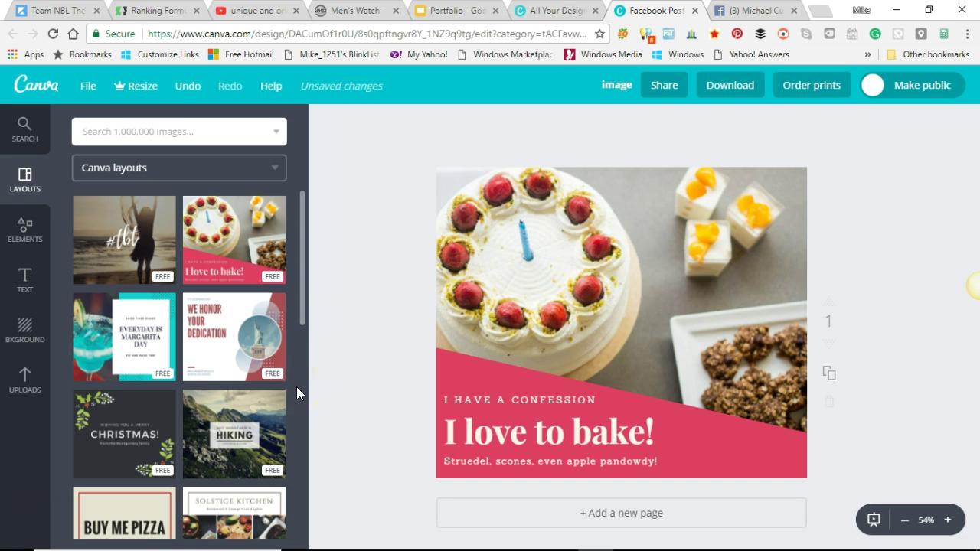
click(355, 374)
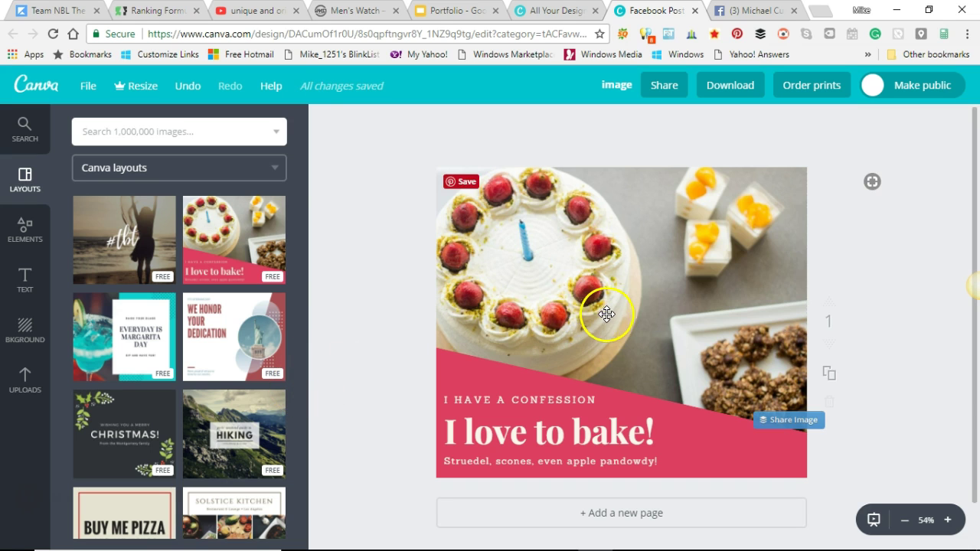
click(645, 307)
key(Delete)
click(564, 393)
key(Delete)
click(590, 389)
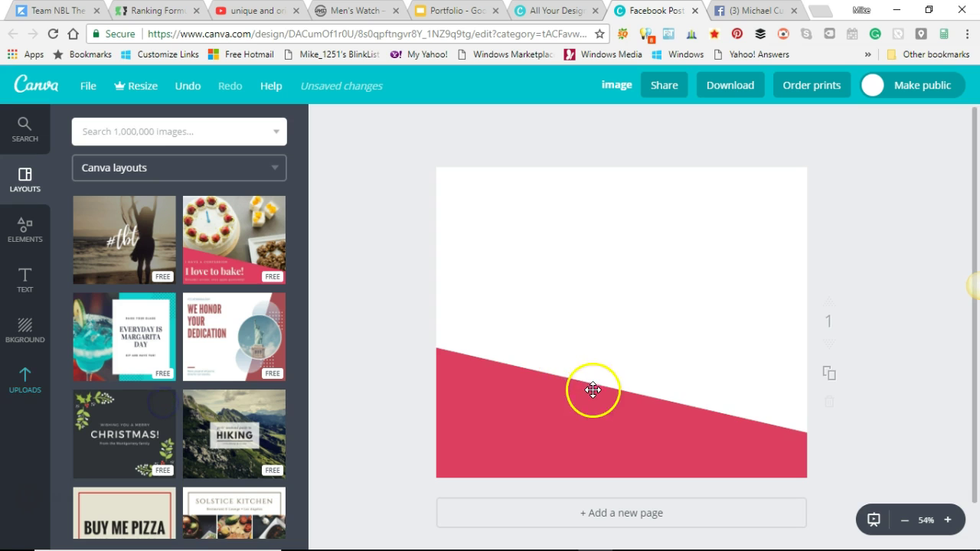
key(Delete)
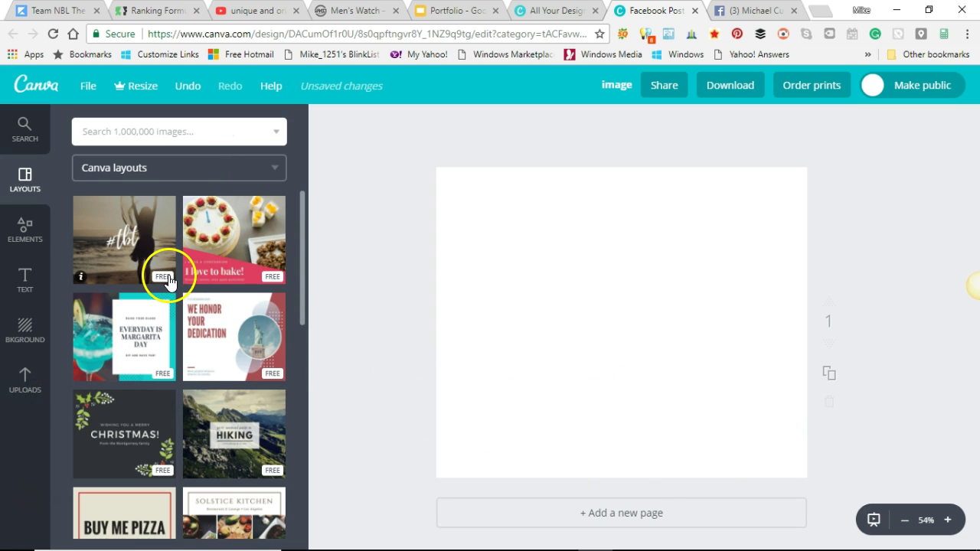
drag(115, 242, 583, 280)
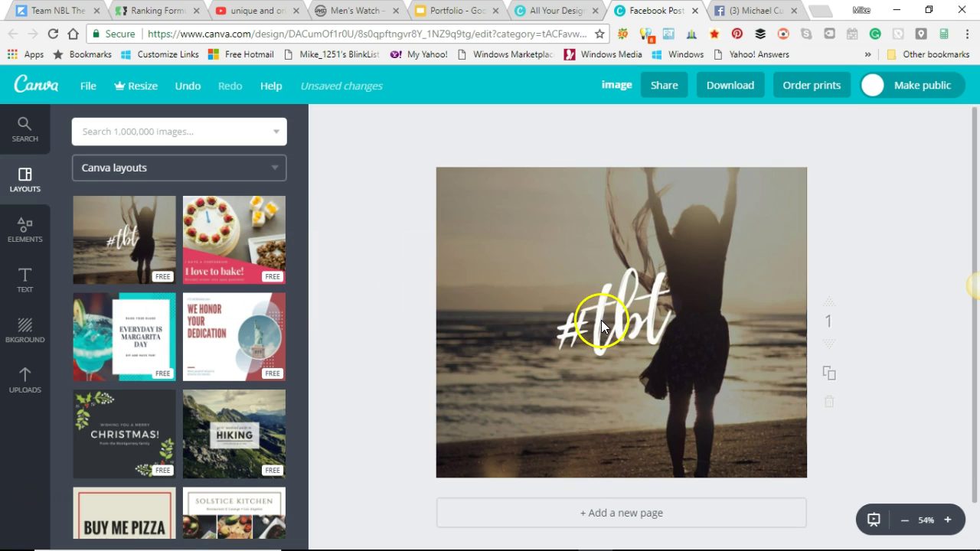